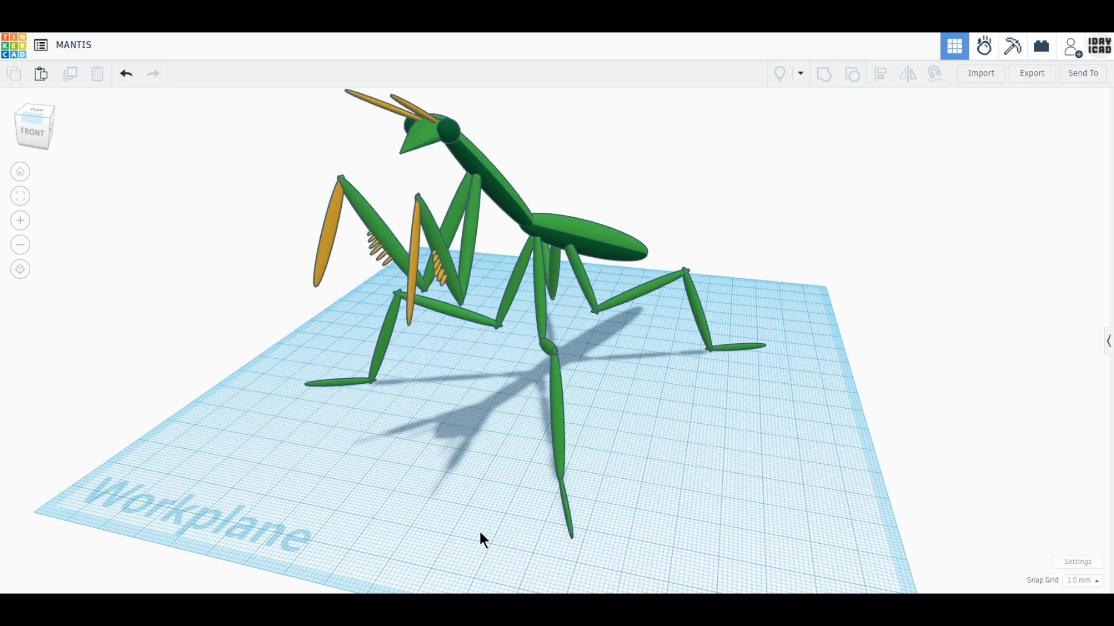
{"action": "scroll", "coordinate": [480, 537], "scroll_direction": "up", "scroll_amount": 2}
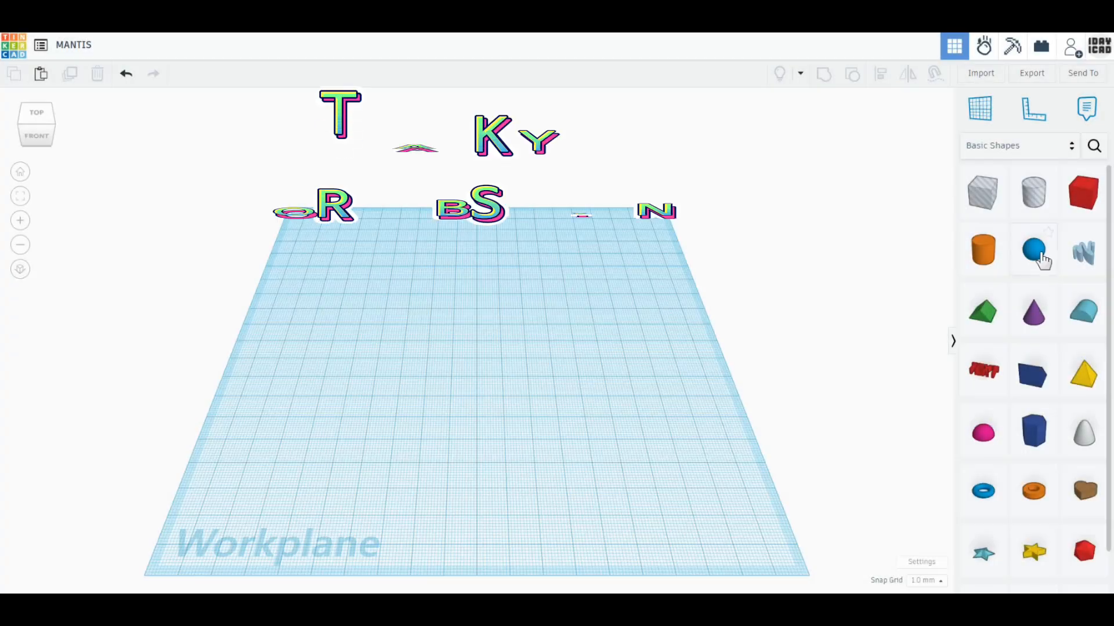
- Place a sphere on the workplane and resize it to 80 mm long, 10 mm wide and 10 mm high
{"action": "left_click", "coordinate": [1032, 251]}
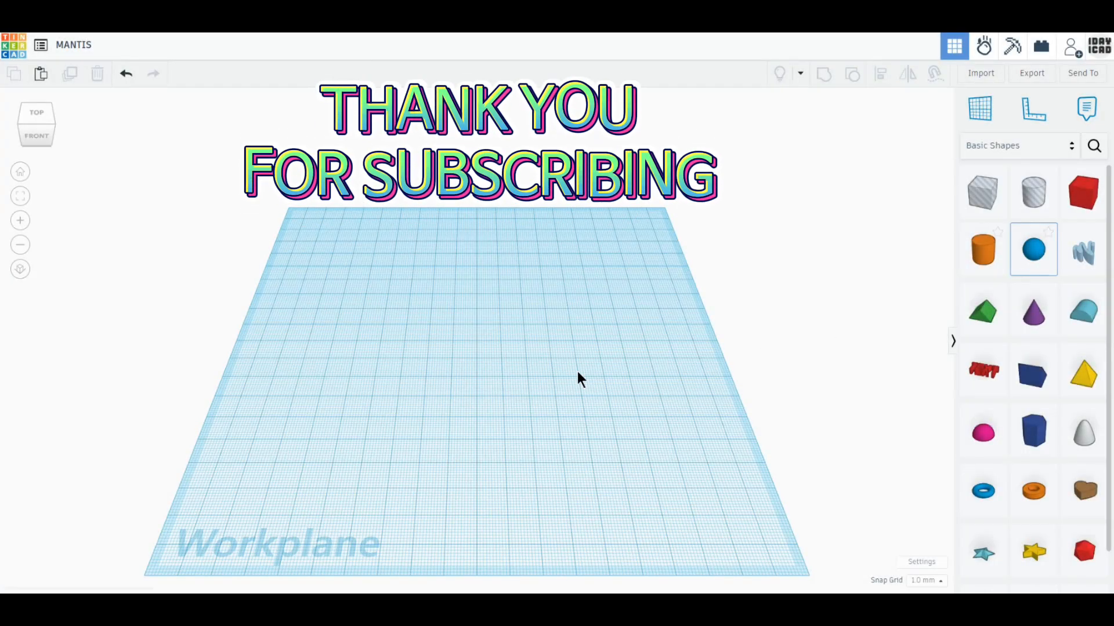
{"action": "left_click", "coordinate": [422, 385]}
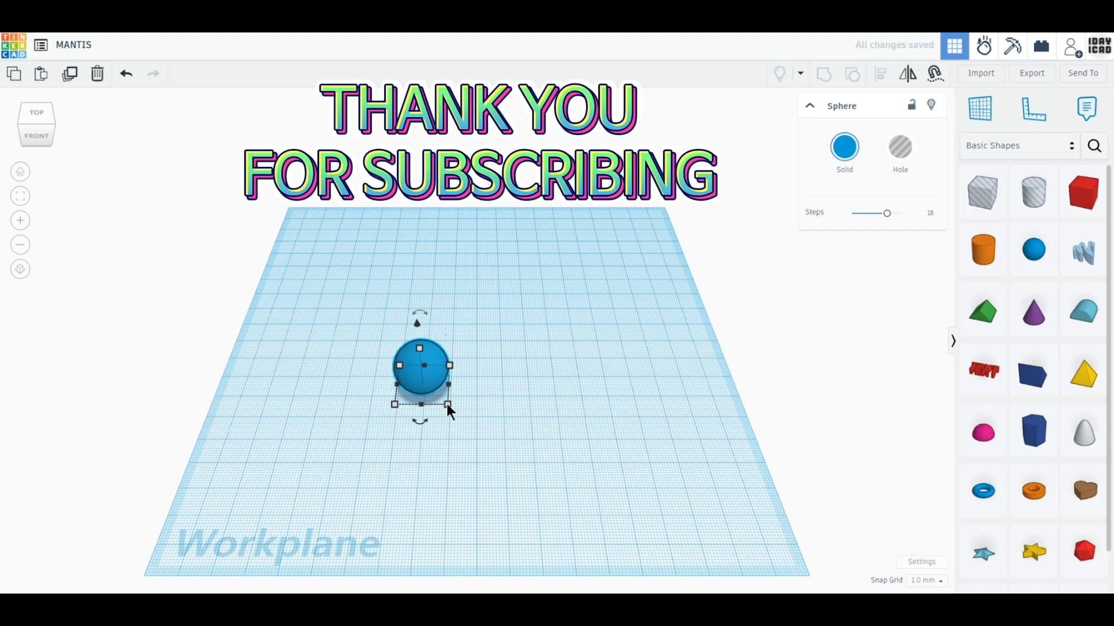
{"action": "left_click", "coordinate": [416, 451]}
{"action": "type", "text": "80"}
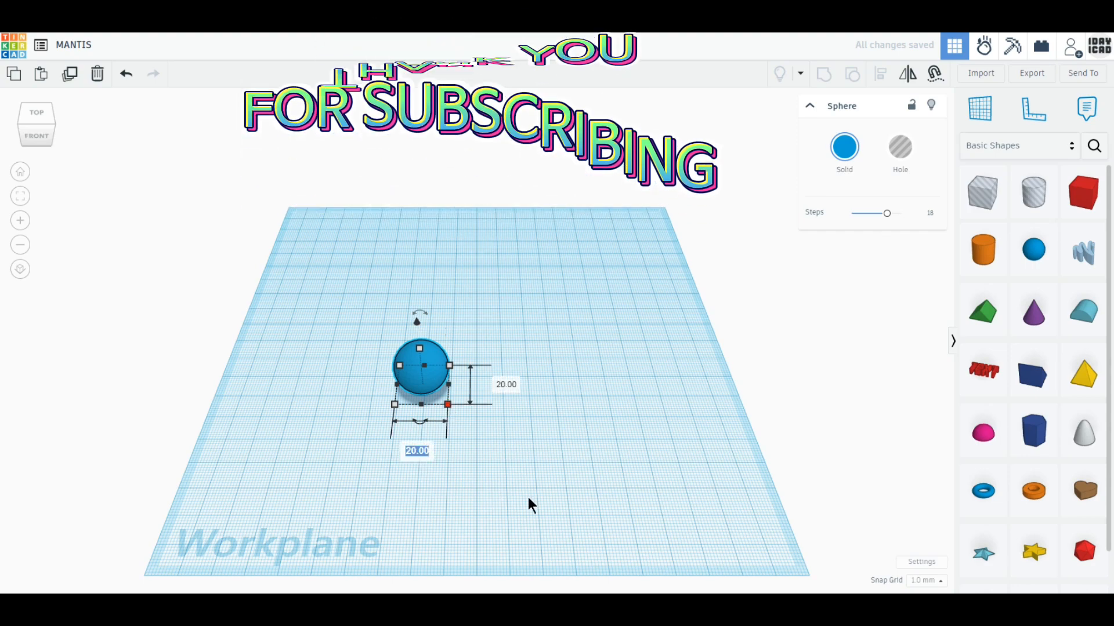
{"action": "key", "text": "Return"}
{"action": "type", "text": "10"}
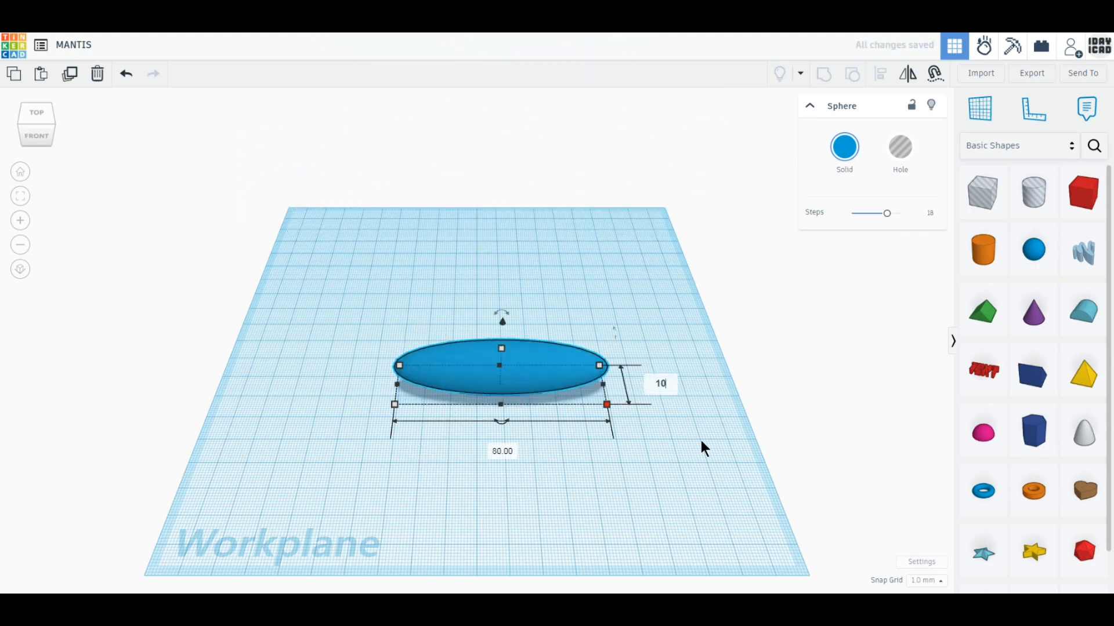
{"action": "key", "text": "Return"}
{"action": "key", "text": "Tab"}
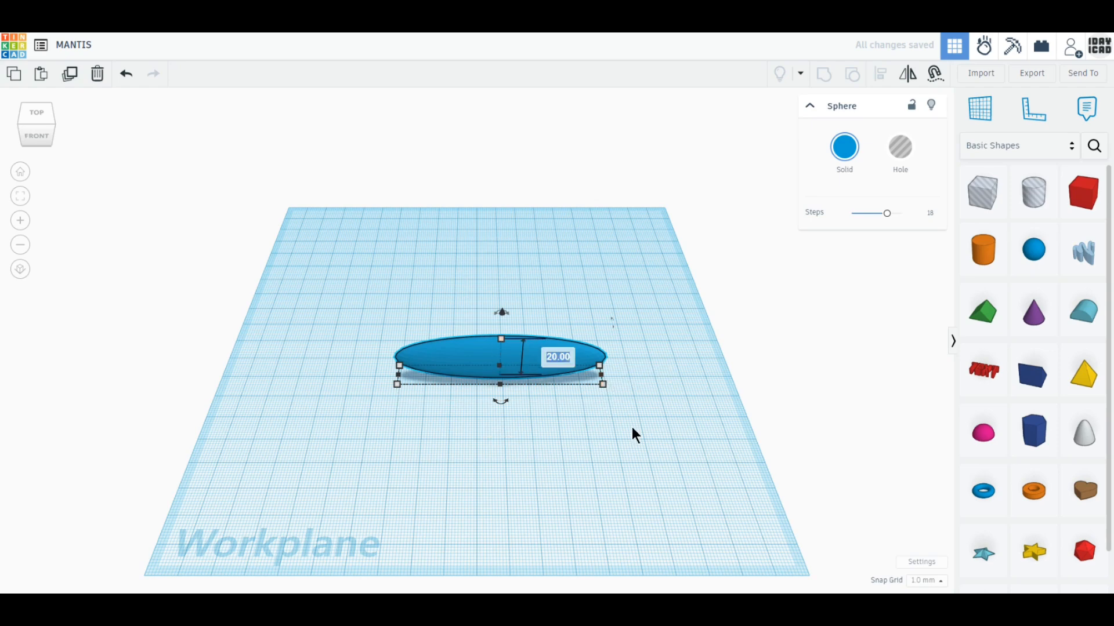
{"action": "type", "text": "10"}
{"action": "key", "text": "Return"}
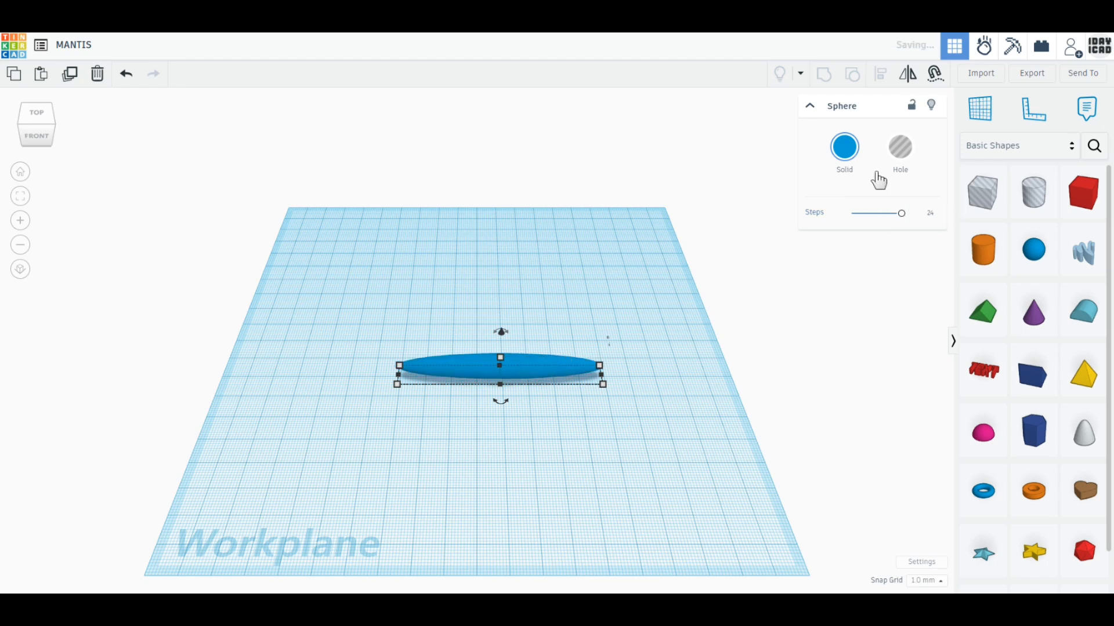
- Set the ellipsoid's Steps to 24 and colour it dark green from the preset colours
{"action": "left_click", "coordinate": [845, 147]}
{"action": "left_click", "coordinate": [787, 271]}
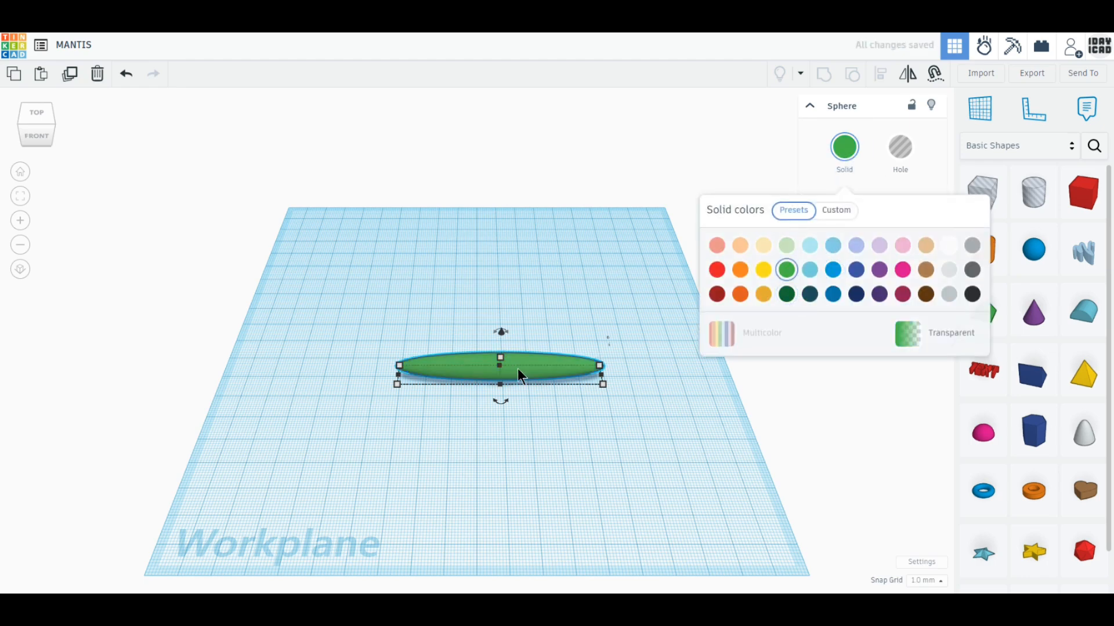
{"action": "left_click", "coordinate": [786, 294]}
{"action": "scroll", "coordinate": [509, 398], "scroll_direction": "up", "scroll_amount": 2}
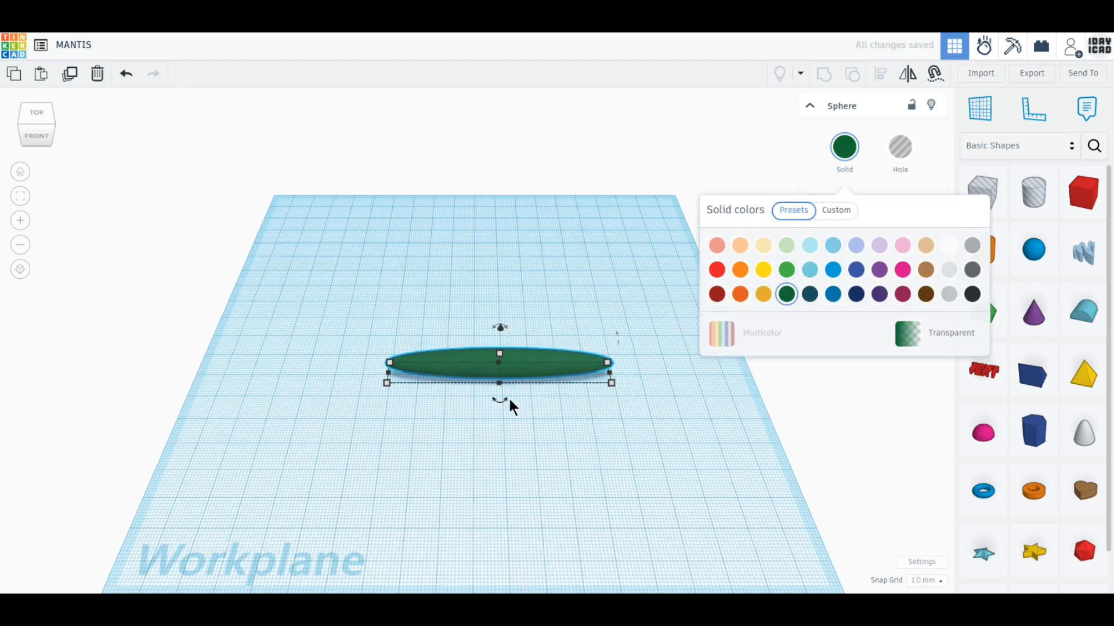
{"action": "scroll", "coordinate": [510, 398], "scroll_direction": "up", "scroll_amount": 3}
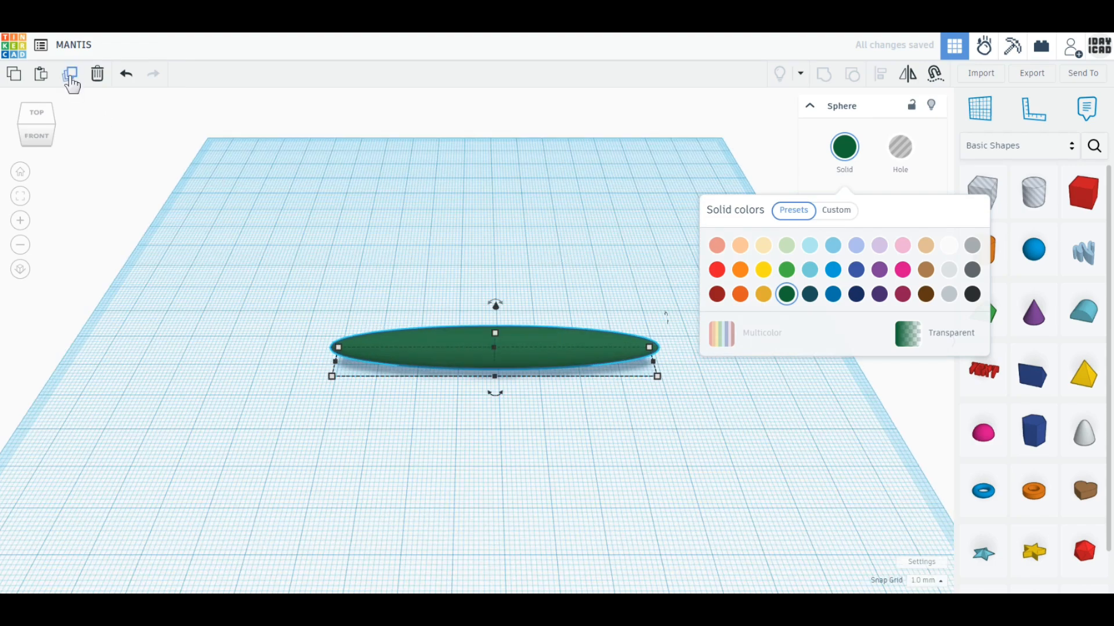
- Duplicate the dark green ellipsoid in place, raise the copy 1 mm and colour it the lighter preset green
{"action": "left_click", "coordinate": [70, 77]}
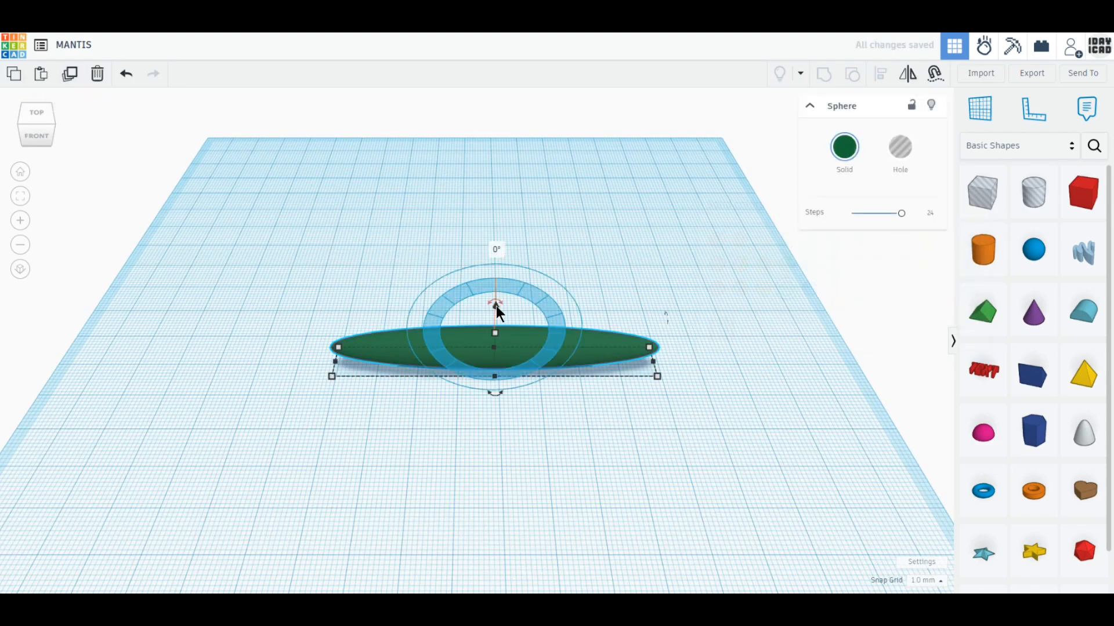
{"action": "left_click_drag", "start_coordinate": [496, 305], "coordinate": [498, 302]}
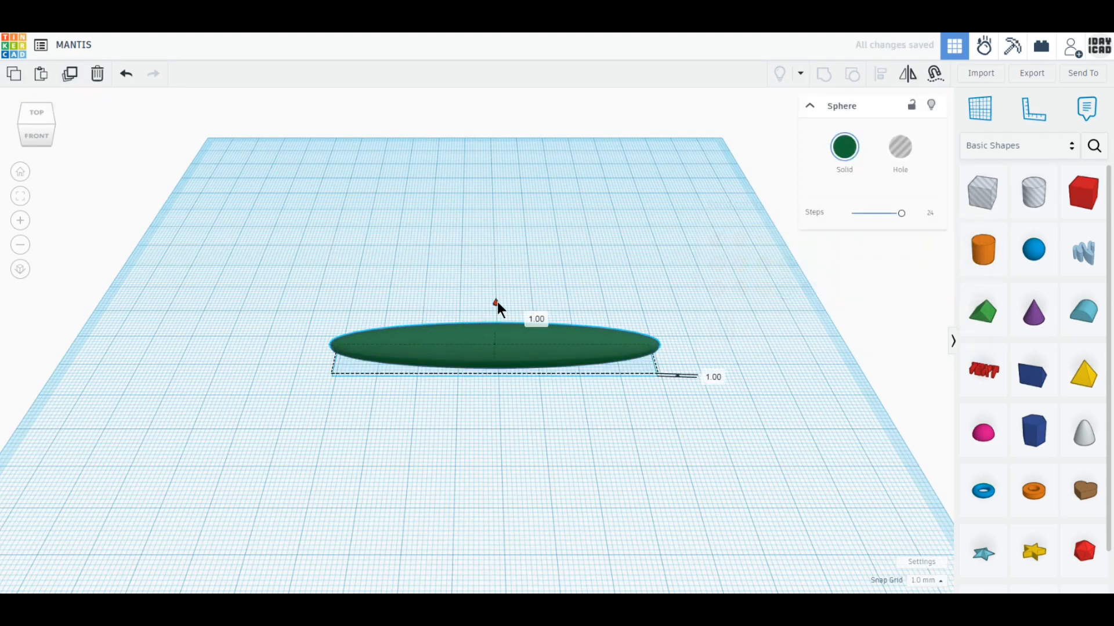
{"action": "left_click", "coordinate": [844, 148]}
{"action": "left_click", "coordinate": [786, 270]}
{"action": "left_click", "coordinate": [607, 409]}
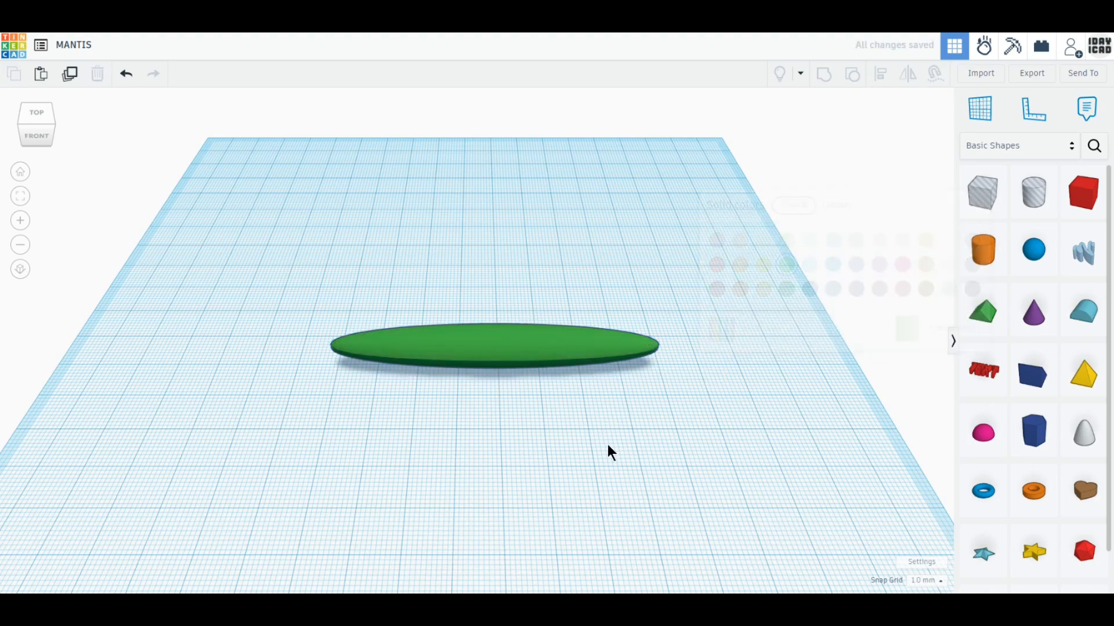
- Group the two overlapping green ellipsoids and set the group to Multicolor
{"action": "left_click_drag", "start_coordinate": [607, 444], "coordinate": [449, 284]}
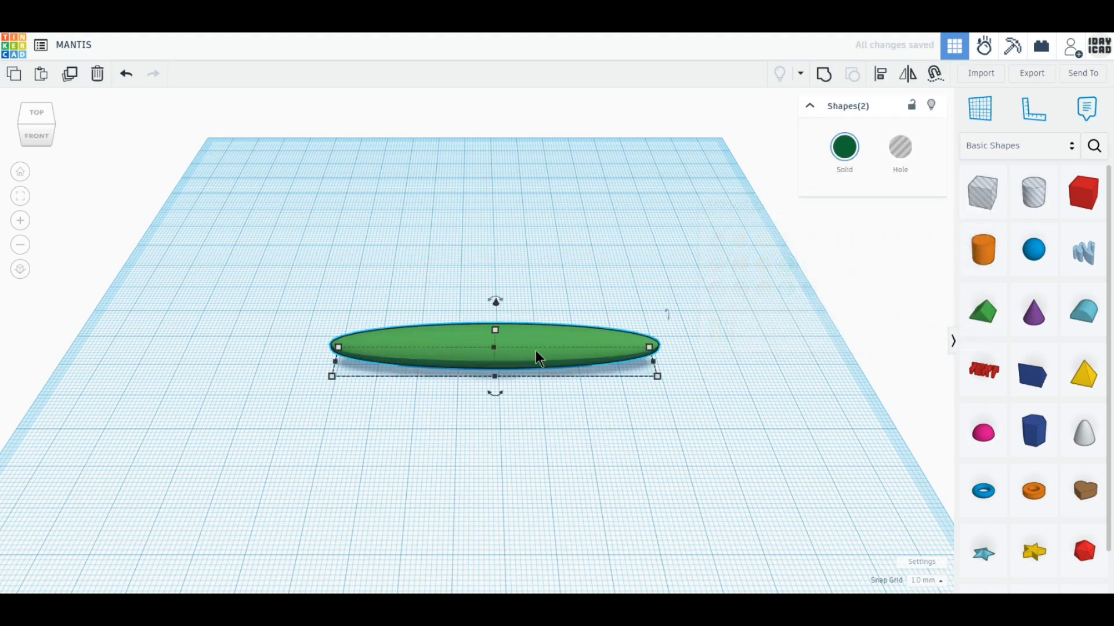
{"action": "left_click", "coordinate": [823, 76]}
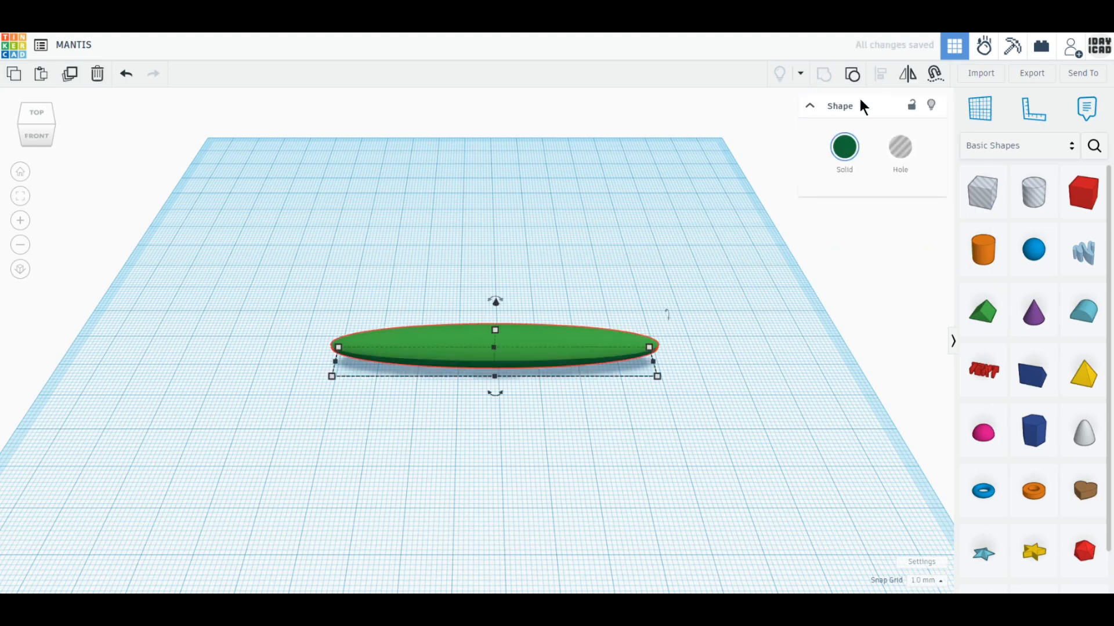
{"action": "left_click", "coordinate": [845, 164]}
{"action": "left_click", "coordinate": [770, 332]}
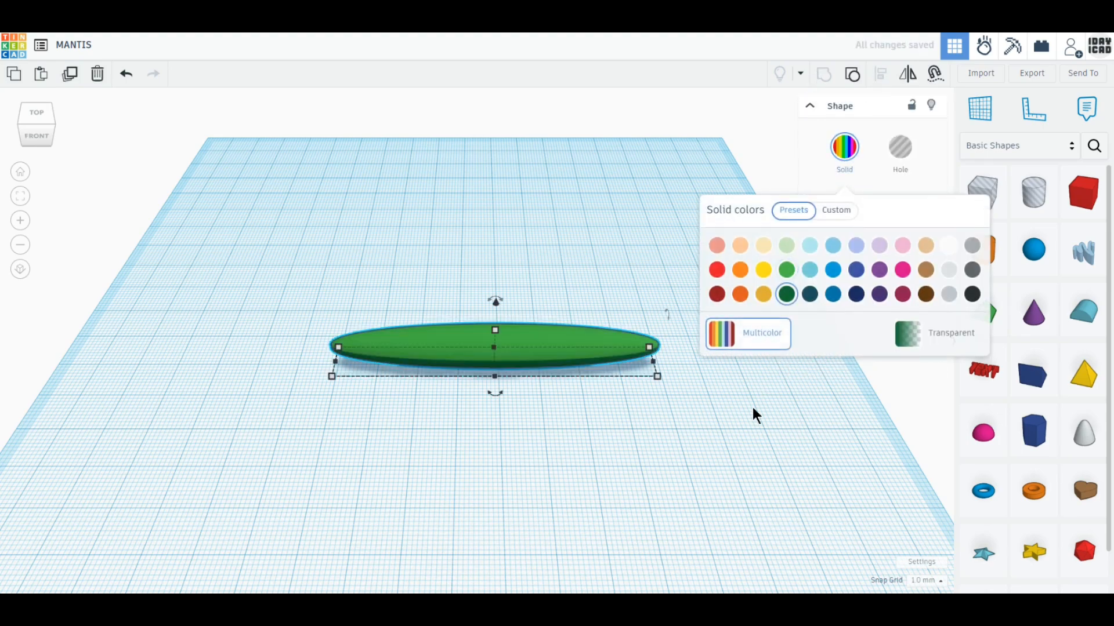
{"action": "left_click", "coordinate": [753, 407]}
{"action": "left_click", "coordinate": [558, 345]}
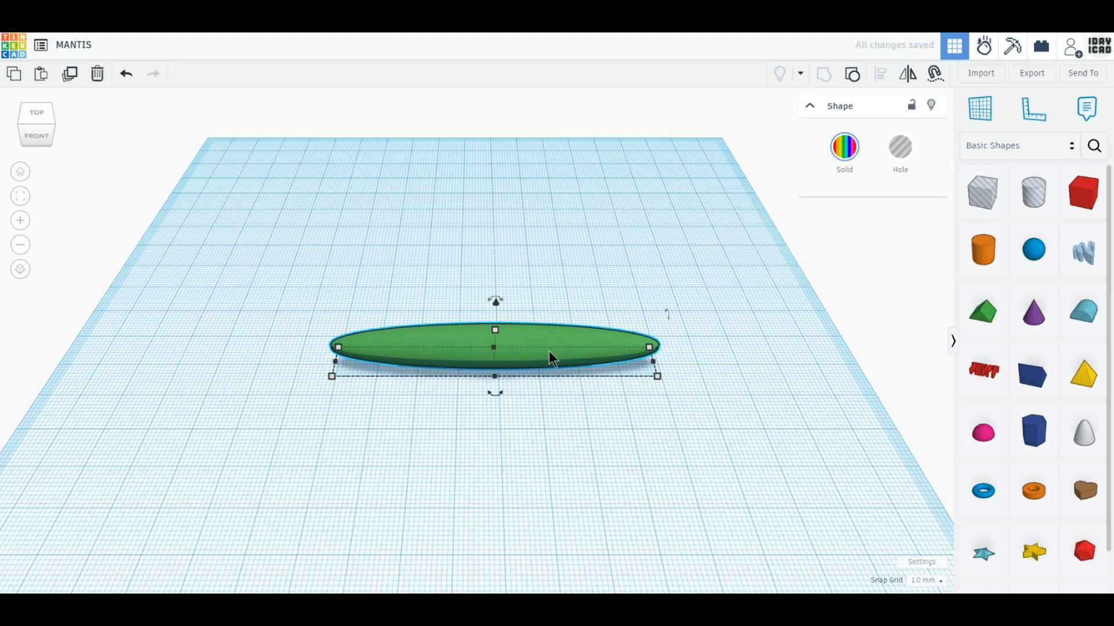
- Move the grouped body back and to the right on the workplane, adjusting its position in an orthographic top view
{"action": "left_click_drag", "start_coordinate": [550, 352], "coordinate": [566, 317]}
{"action": "left_click", "coordinate": [21, 273]}
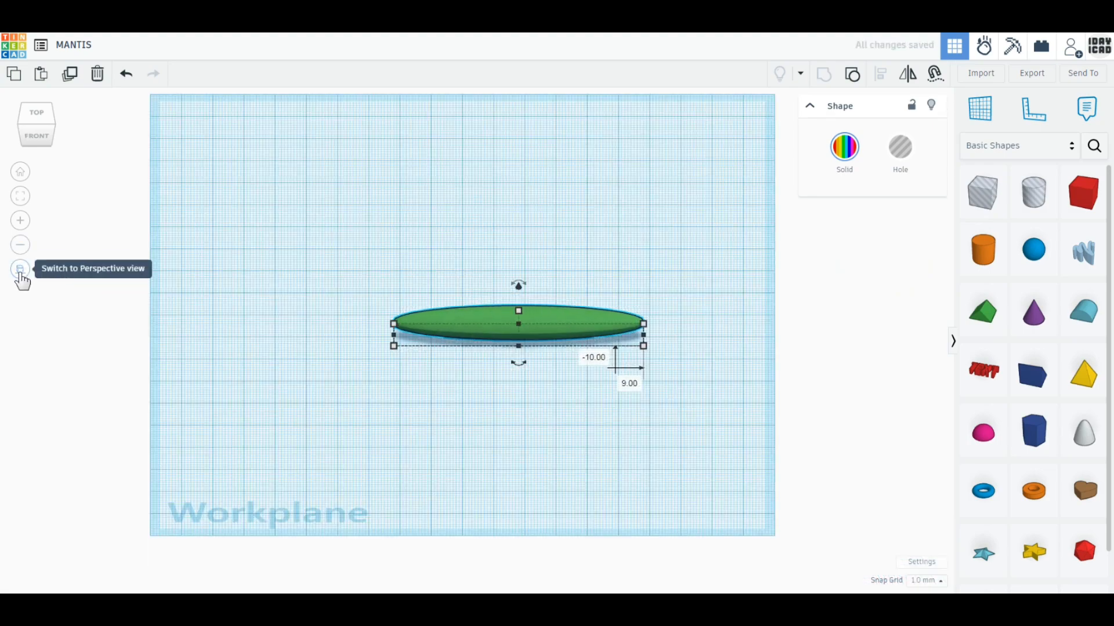
{"action": "left_click", "coordinate": [40, 112]}
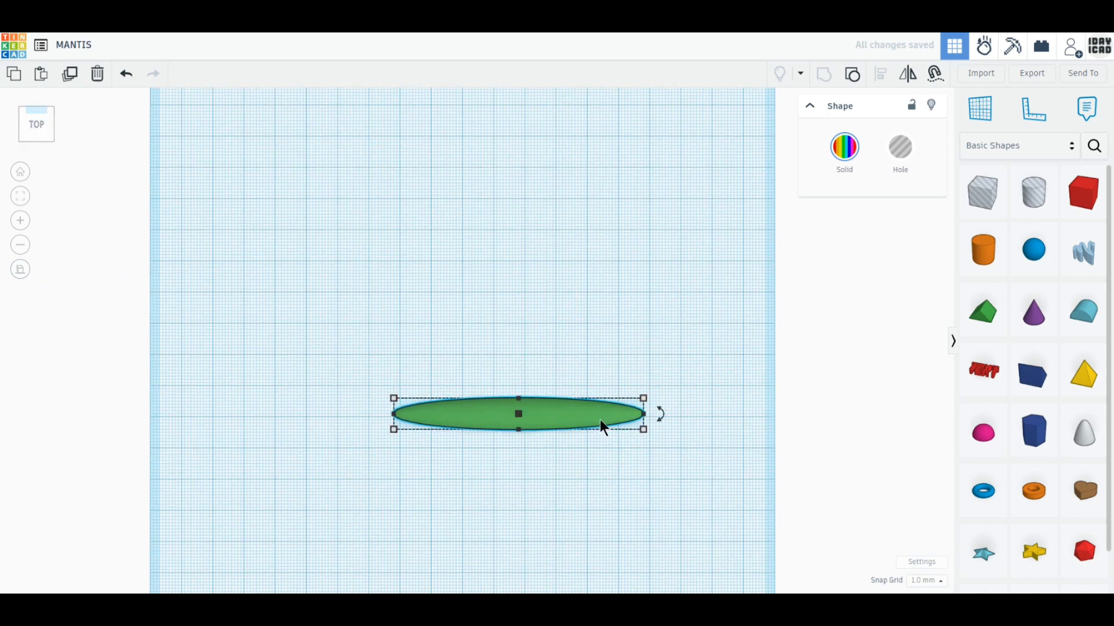
{"action": "left_click_drag", "start_coordinate": [599, 418], "coordinate": [607, 420]}
- Place a new sphere on the workplane in front of the body and leave it selected
{"action": "left_click", "coordinate": [626, 508]}
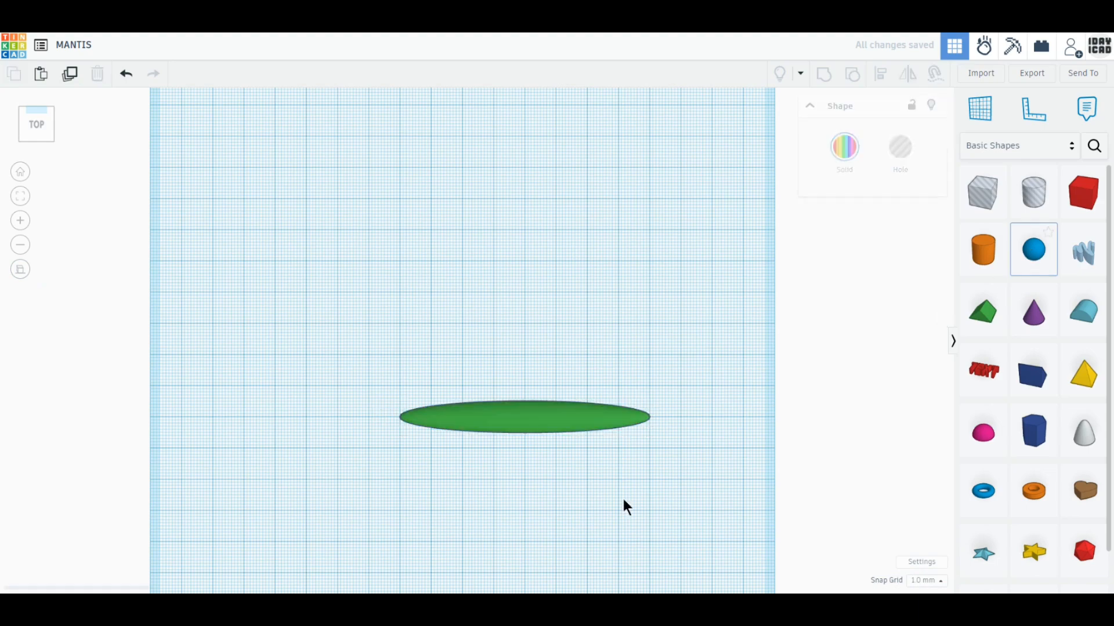
{"action": "left_click", "coordinate": [493, 529]}
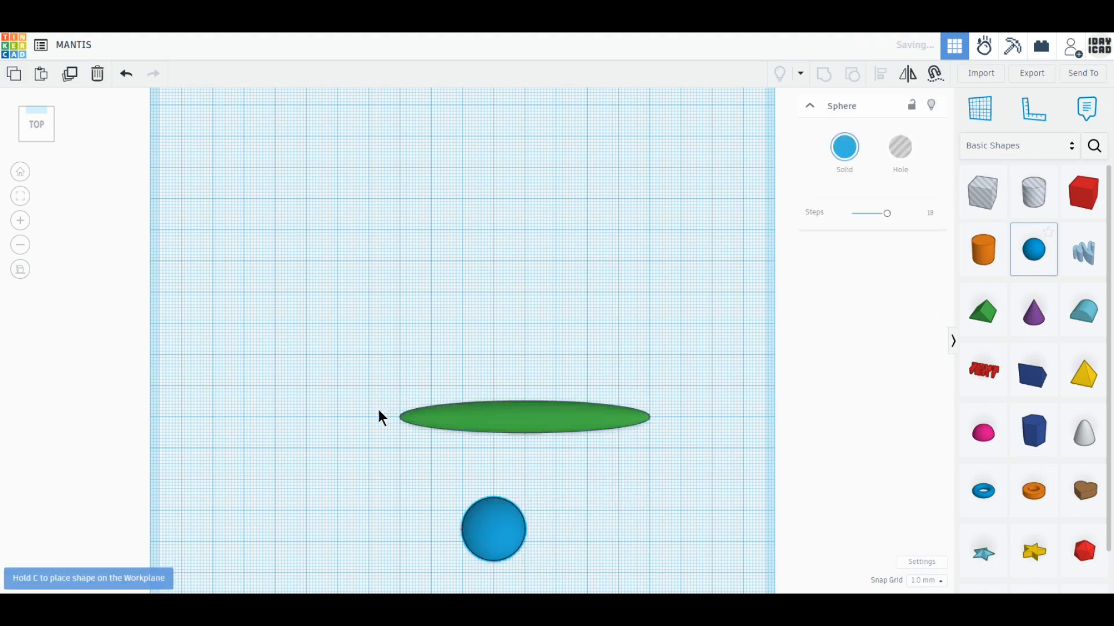
{"action": "left_click", "coordinate": [20, 173]}
{"action": "key", "text": "f"}
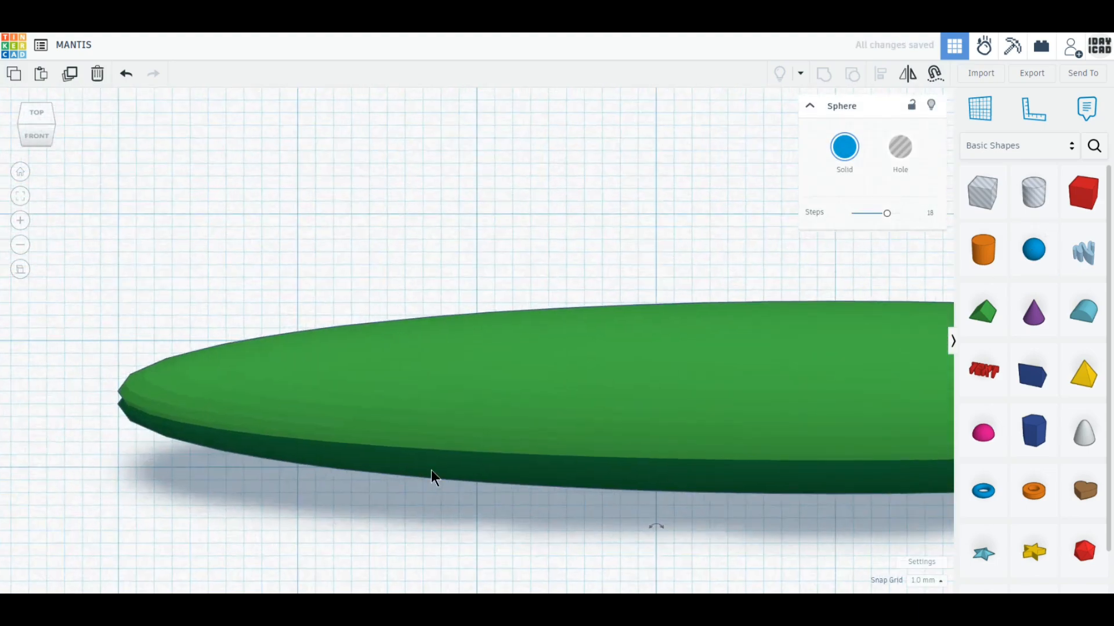
{"action": "scroll", "coordinate": [468, 256], "scroll_direction": "down", "scroll_amount": 10}
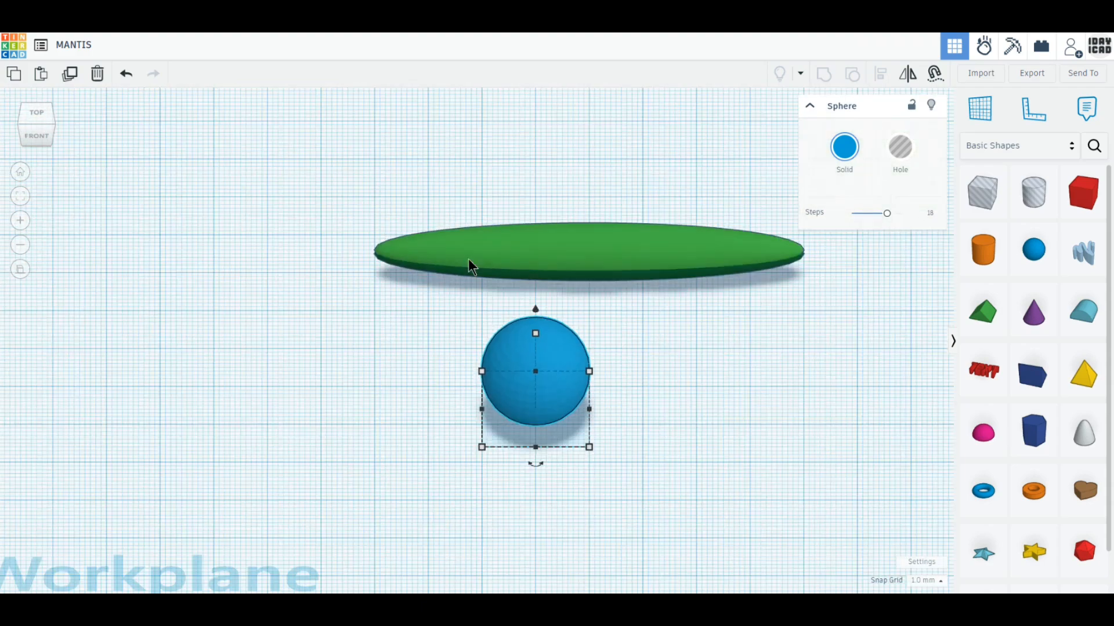
{"action": "left_click", "coordinate": [482, 425]}
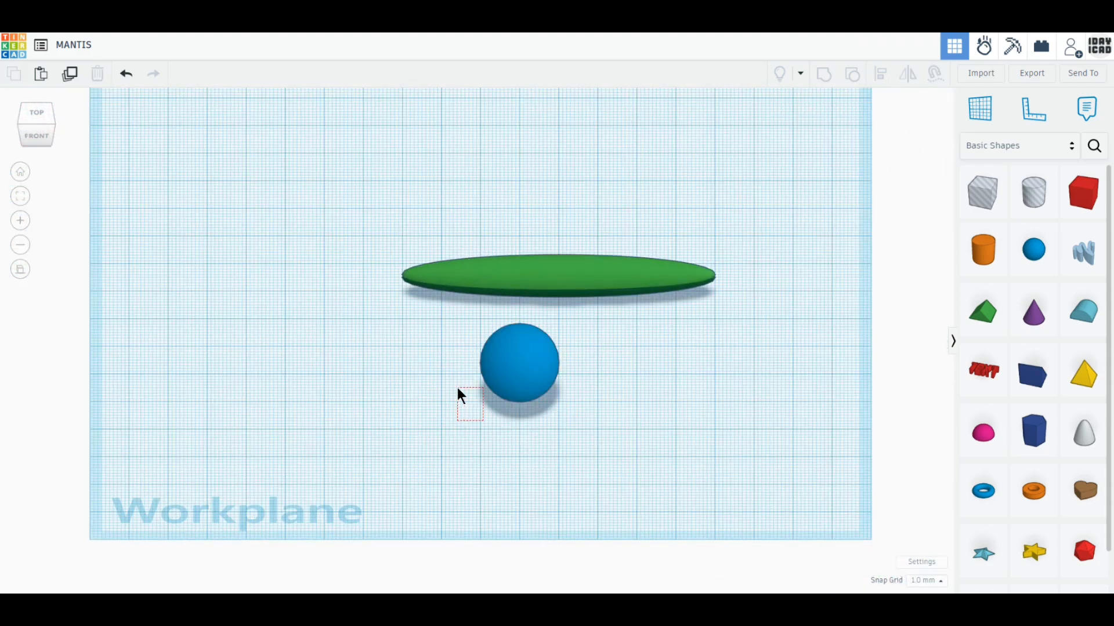
{"action": "left_click", "coordinate": [522, 377]}
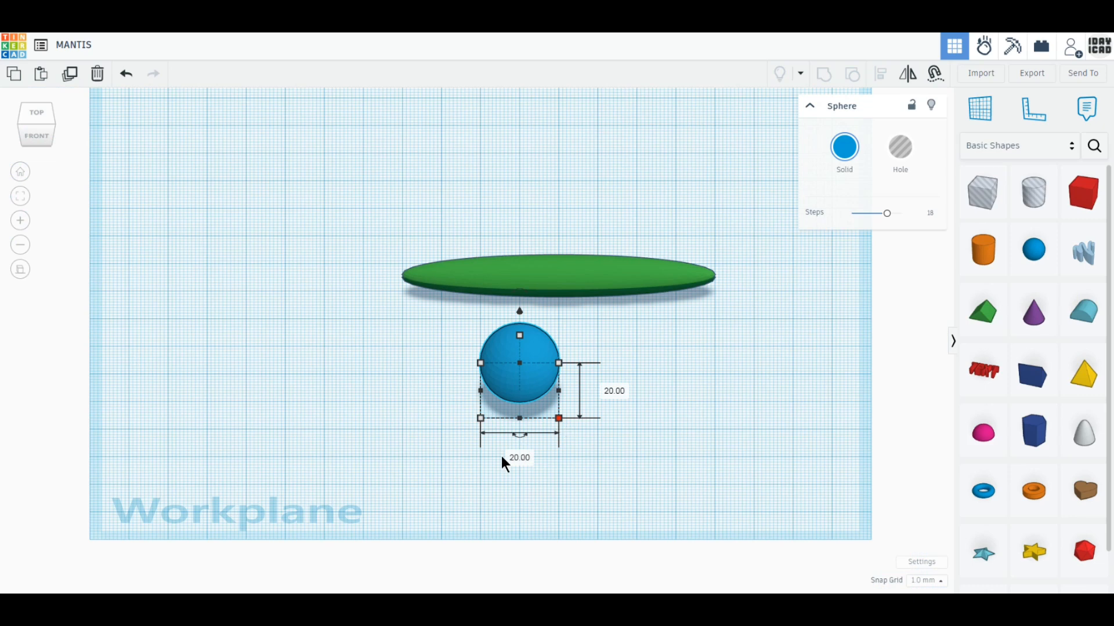
- Resize the new sphere to 35 mm long, 3 mm wide and 3 mm high, with Steps at 24, and colour it green
{"action": "left_click", "coordinate": [501, 456]}
{"action": "left_click", "coordinate": [522, 392]}
{"action": "type", "text": "35"}
{"action": "key", "text": "Return"}
{"action": "left_click", "coordinate": [676, 394]}
{"action": "type", "text": "3"}
{"action": "key", "text": "Return"}
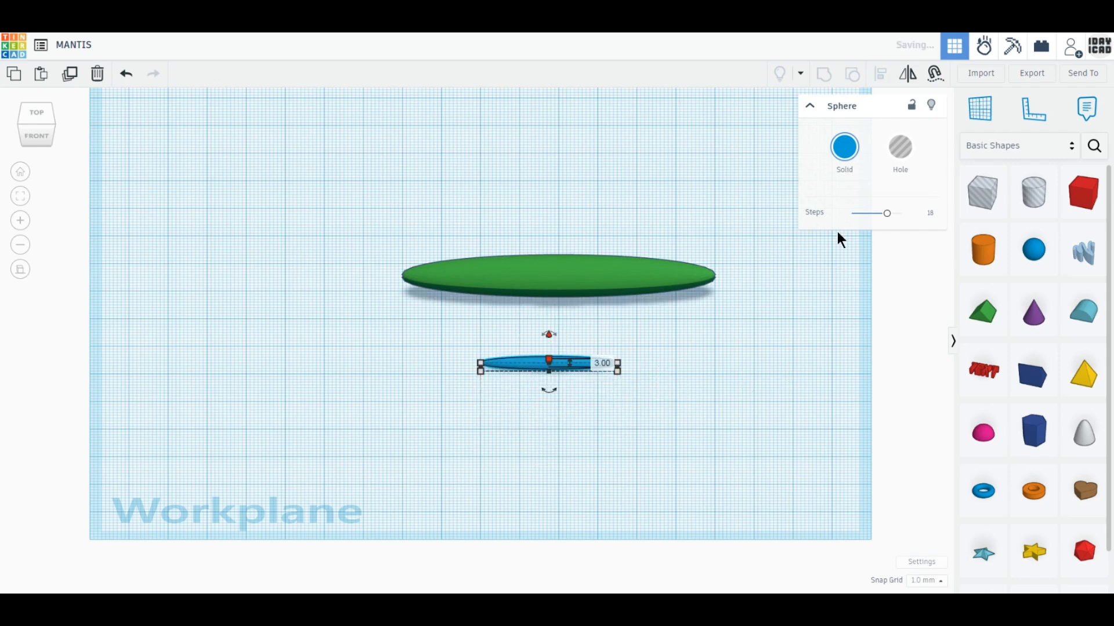
{"action": "left_click", "coordinate": [844, 147]}
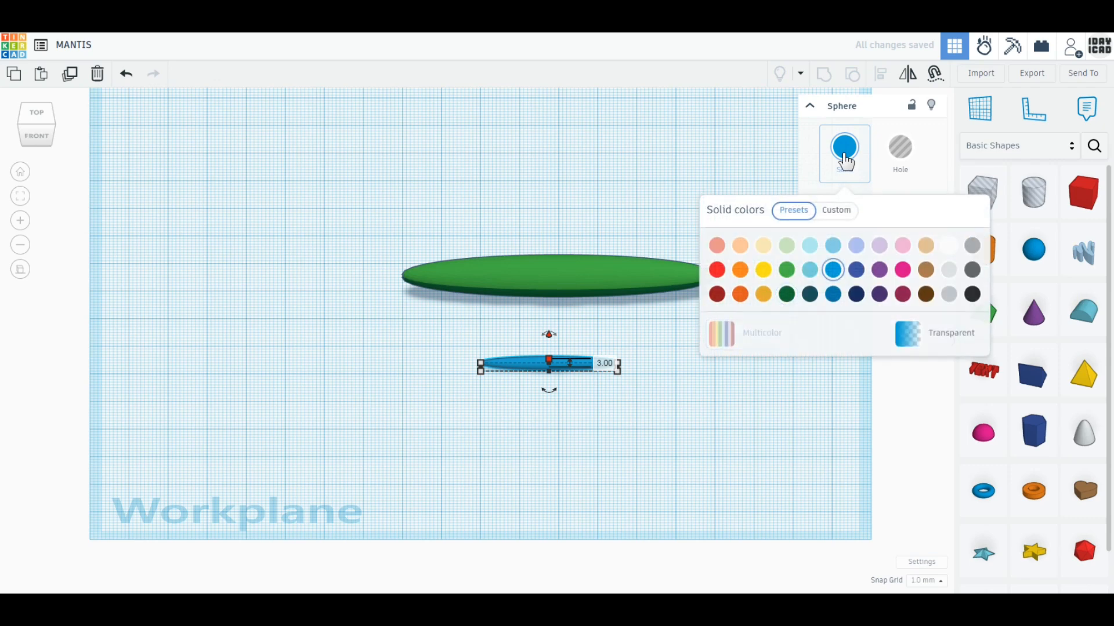
{"action": "left_click", "coordinate": [790, 273]}
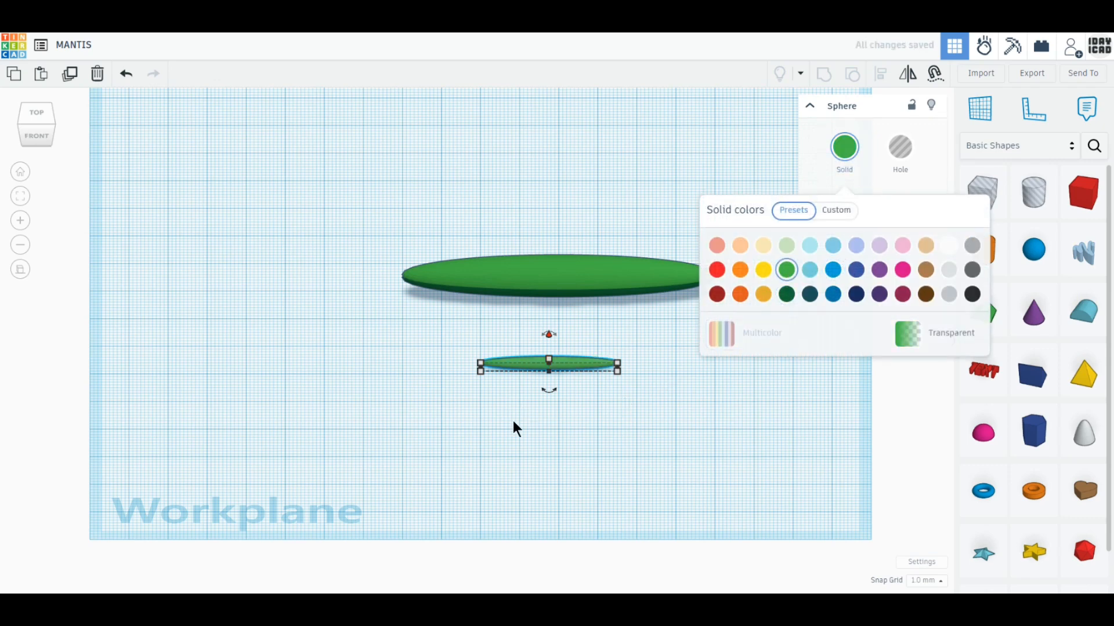
- Duplicate the thin green ellipsoid, rotate the copy -90° to stand upright and raise it 16 mm
{"action": "left_click", "coordinate": [68, 75]}
{"action": "left_click_drag", "start_coordinate": [542, 334], "coordinate": [581, 366]}
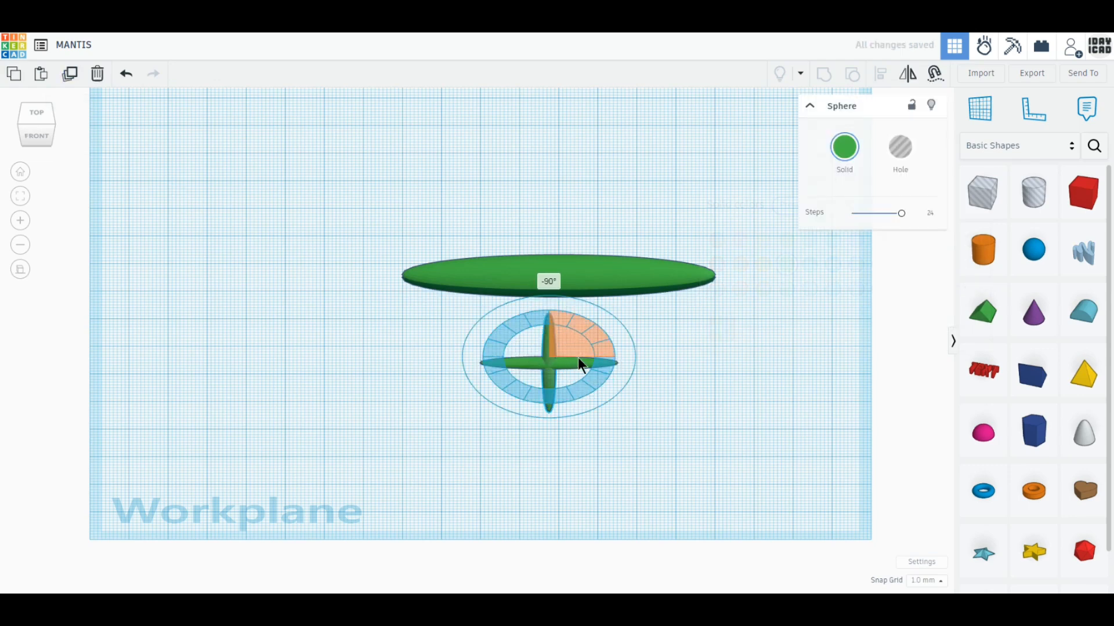
{"action": "left_click_drag", "start_coordinate": [552, 293], "coordinate": [552, 249]}
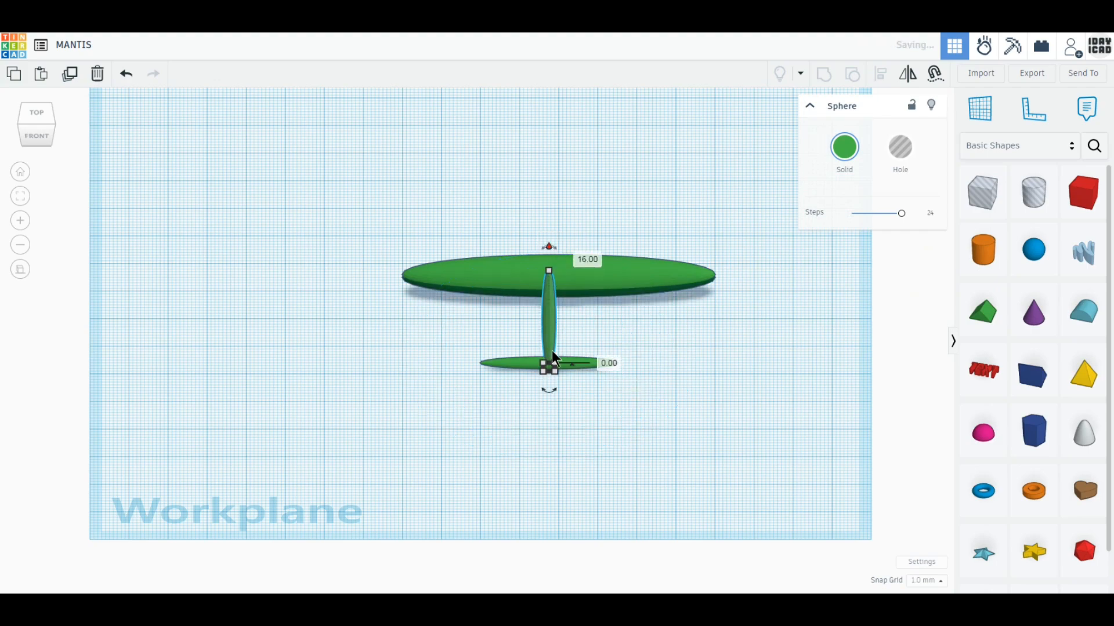
- Select both thin leg segments and move them together to the left, clear of the body
{"action": "scroll", "coordinate": [580, 404], "scroll_direction": "up", "scroll_amount": 3}
{"action": "left_click_drag", "start_coordinate": [681, 464], "coordinate": [581, 326]}
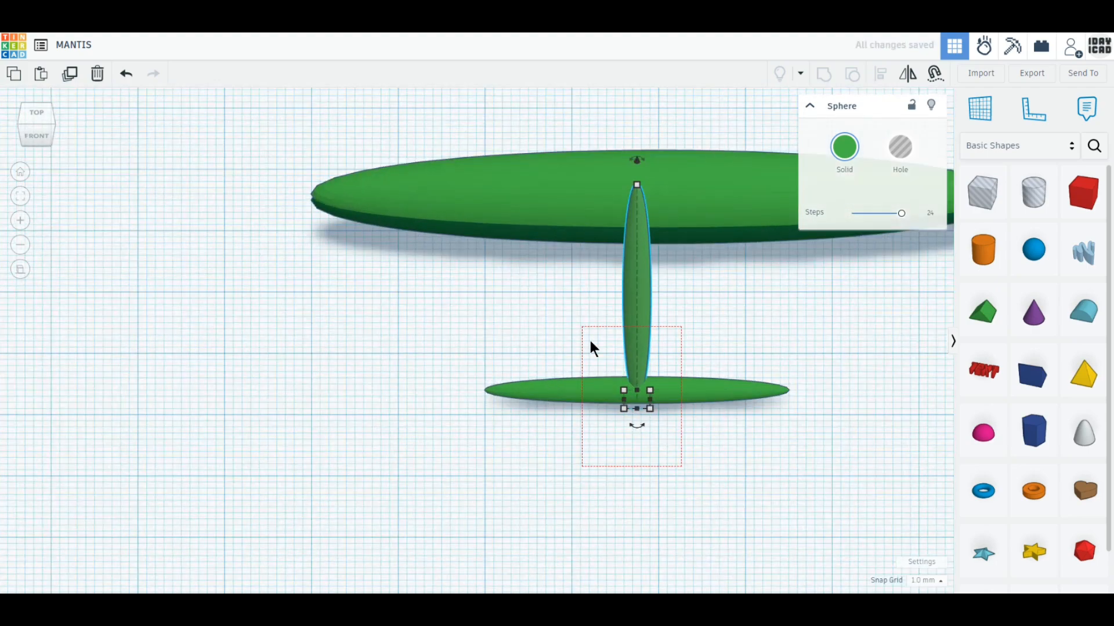
{"action": "left_click_drag", "start_coordinate": [570, 391], "coordinate": [122, 444]}
{"action": "middle_click_drag", "start_coordinate": [175, 495], "coordinate": [486, 466]}
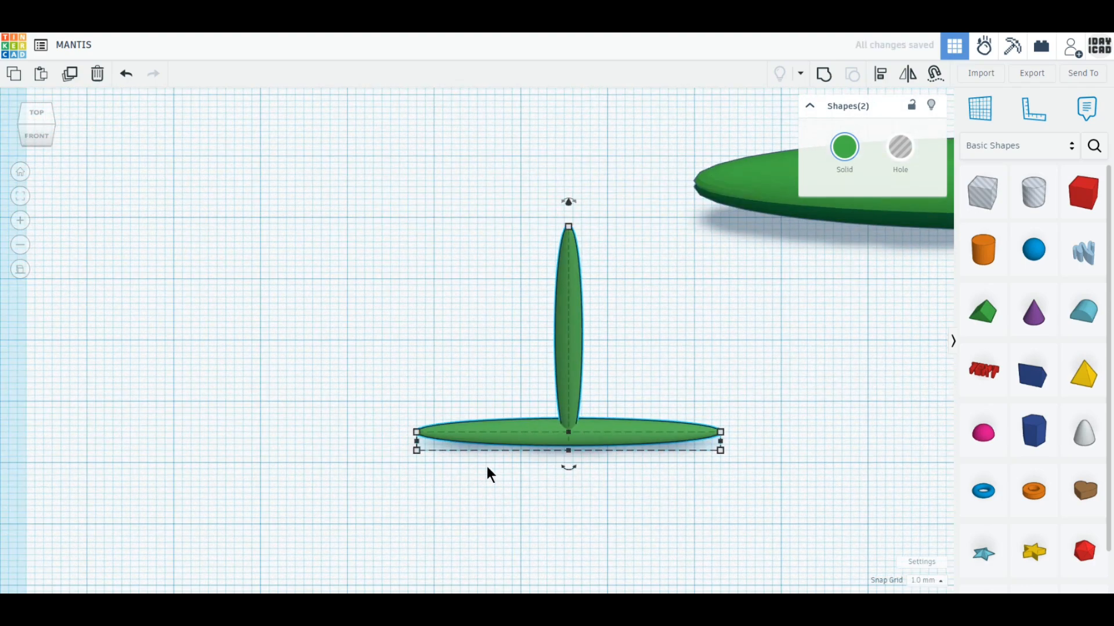
{"action": "left_click_drag", "start_coordinate": [479, 440], "coordinate": [409, 455]}
- Move the upright leg segment along the horizontal segment to its right end
{"action": "left_click", "coordinate": [484, 429]}
{"action": "left_click_drag", "start_coordinate": [495, 413], "coordinate": [633, 413]}
{"action": "left_click", "coordinate": [400, 447]}
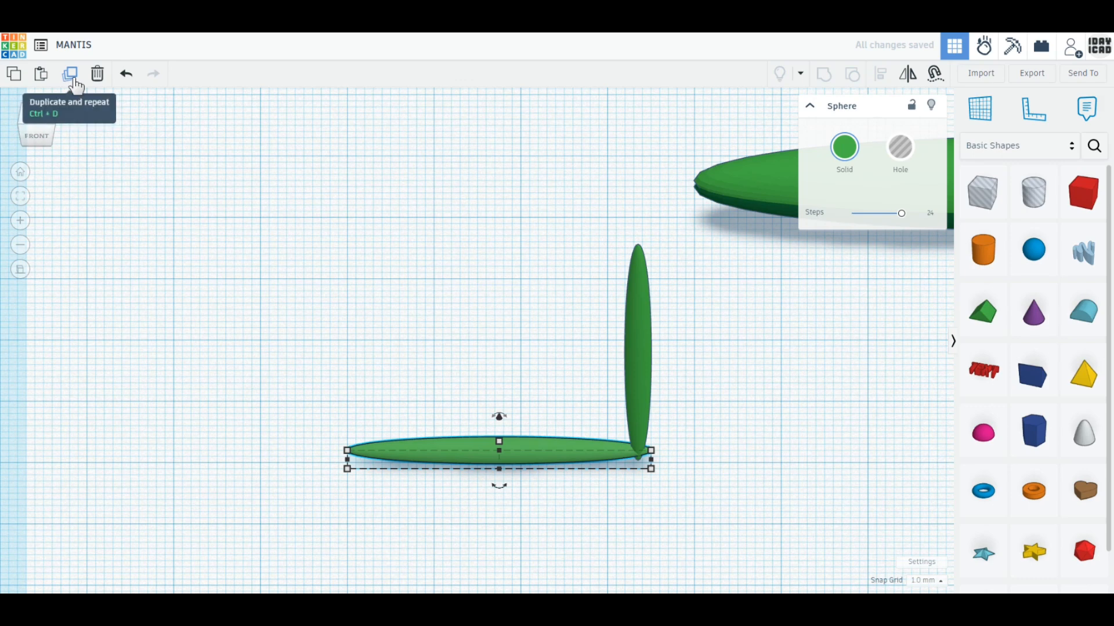
- Duplicate the upright leg segment and move the copy 32 mm to the left end of the horizontal segment
{"action": "left_click", "coordinate": [587, 364]}
{"action": "left_click", "coordinate": [638, 348]}
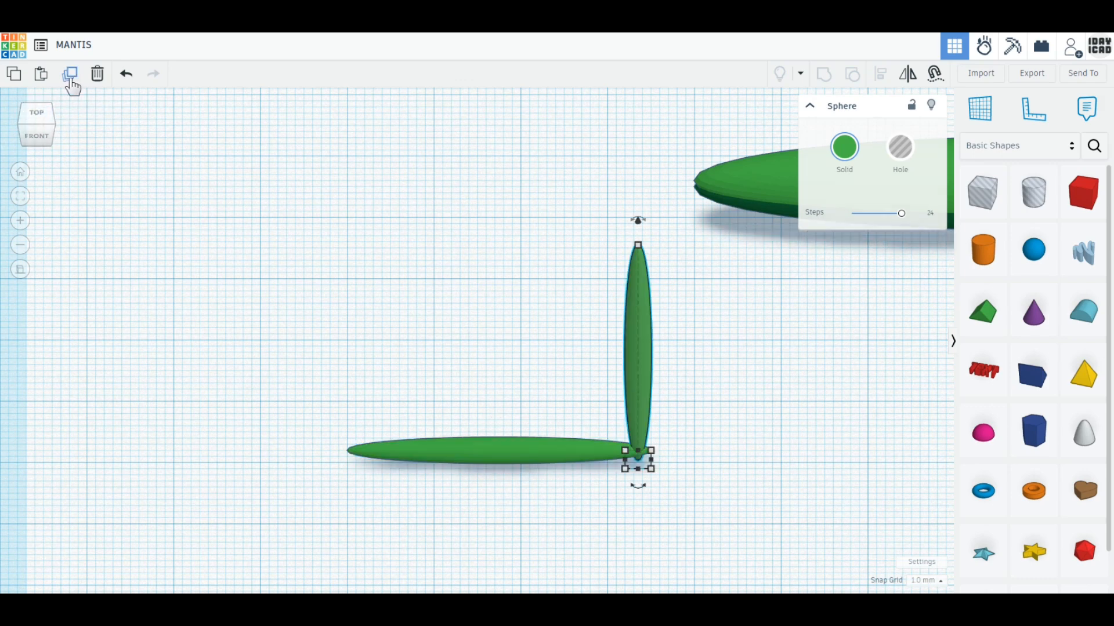
{"action": "left_click", "coordinate": [71, 86]}
{"action": "left_click_drag", "start_coordinate": [650, 385], "coordinate": [465, 384]}
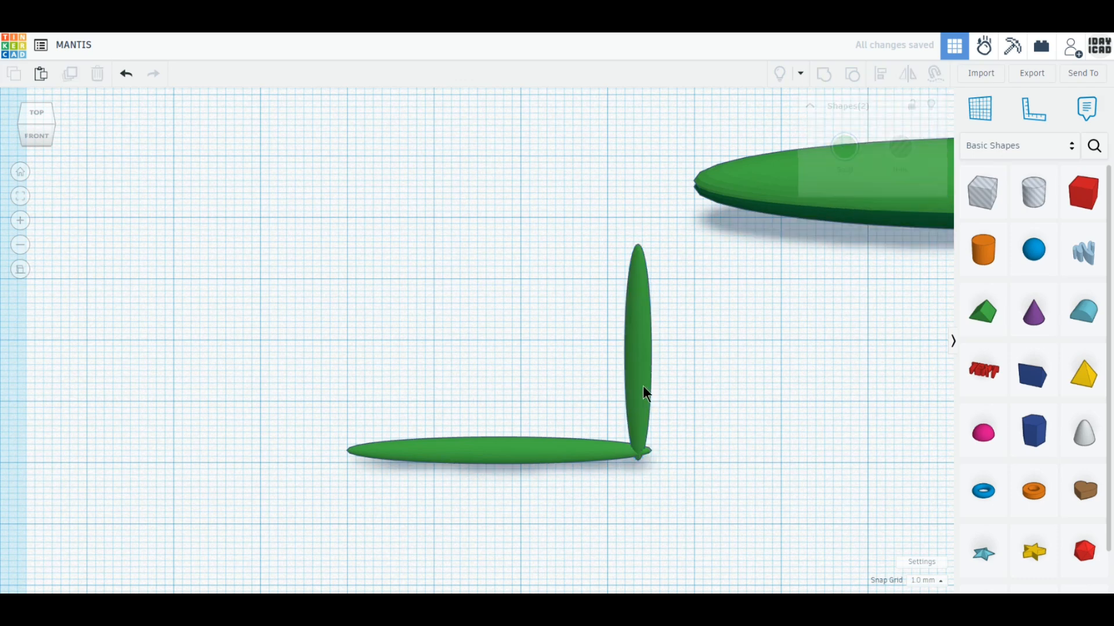
{"action": "left_click_drag", "start_coordinate": [643, 390], "coordinate": [363, 384]}
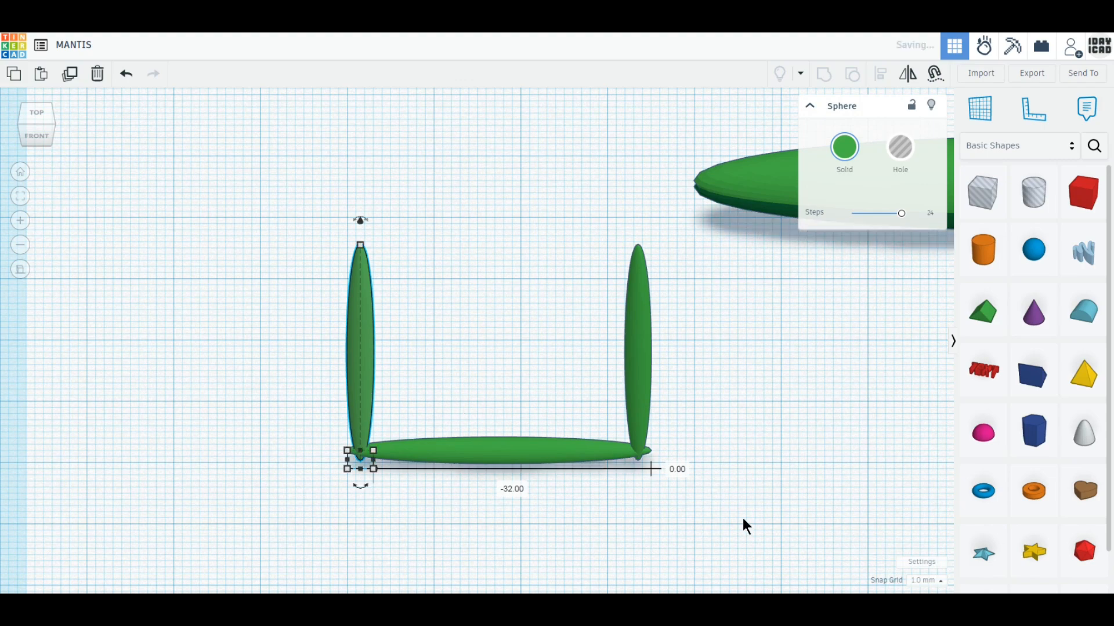
- Raise the horizontal segment and the upright segment at its right end together by 32 mm
{"action": "left_click_drag", "start_coordinate": [744, 525], "coordinate": [577, 459]}
{"action": "scroll", "coordinate": [542, 336], "scroll_direction": "down", "scroll_amount": 3}
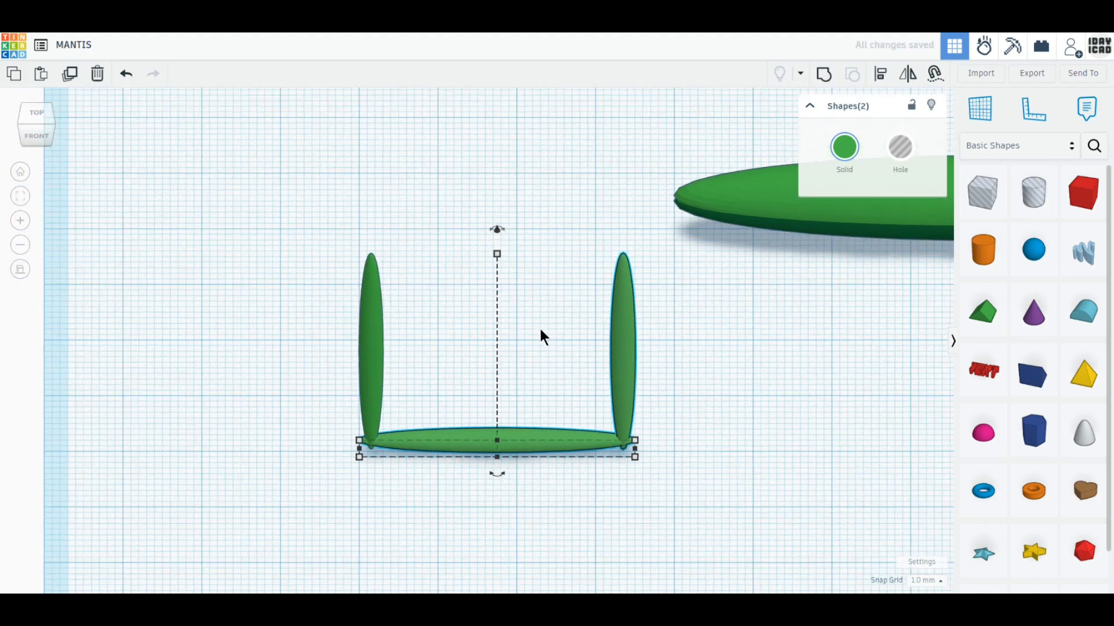
{"action": "middle_click_drag", "start_coordinate": [529, 313], "coordinate": [522, 393]}
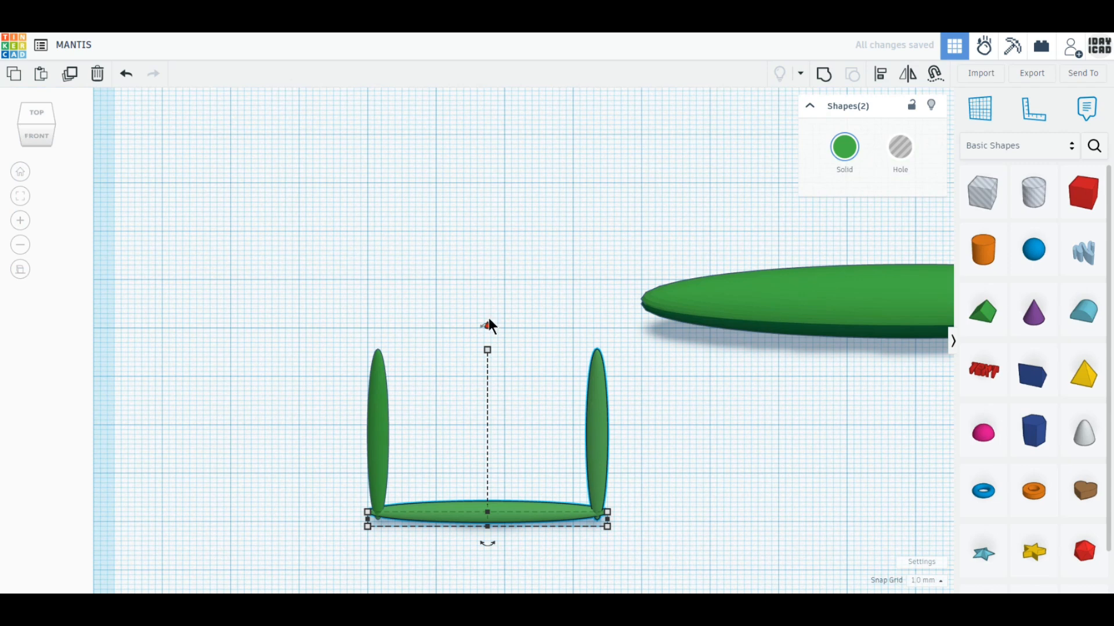
{"action": "left_click_drag", "start_coordinate": [488, 325], "coordinate": [501, 181]}
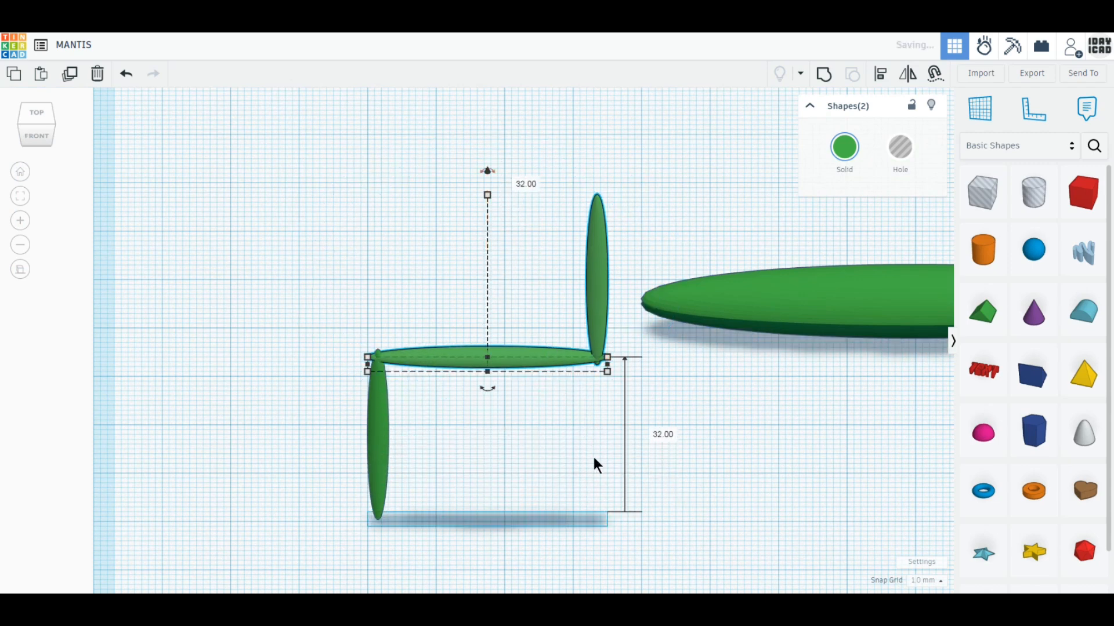
- Duplicate the horizontal leg segment and place the copy as a foot at the base of the lower upright, extending to the left
{"action": "left_click_drag", "start_coordinate": [620, 455], "coordinate": [311, 283]}
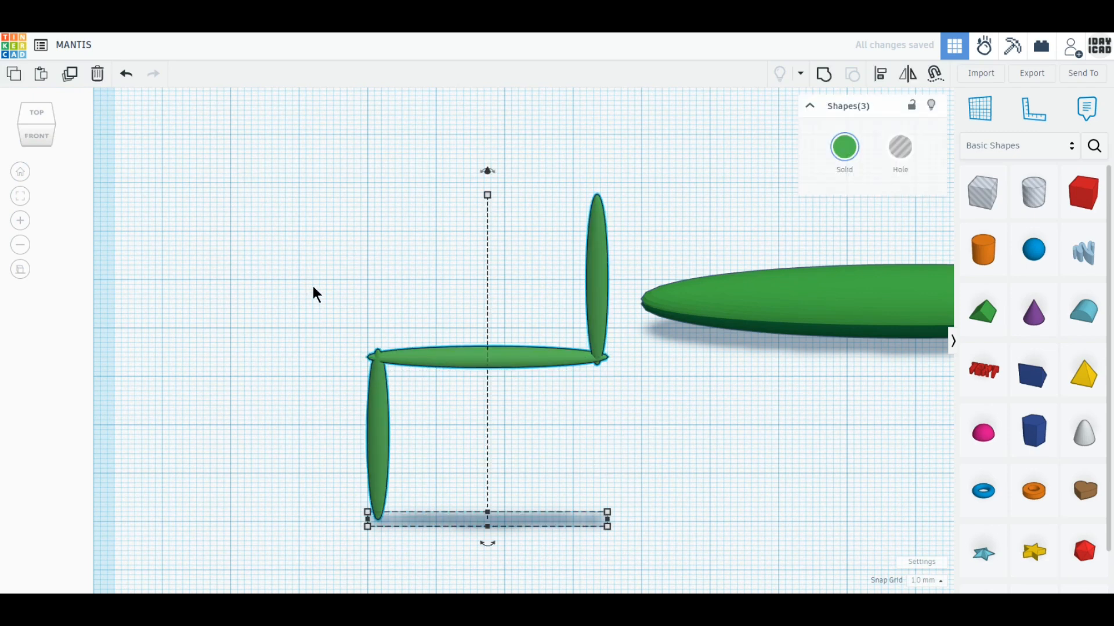
{"action": "left_click", "coordinate": [453, 358]}
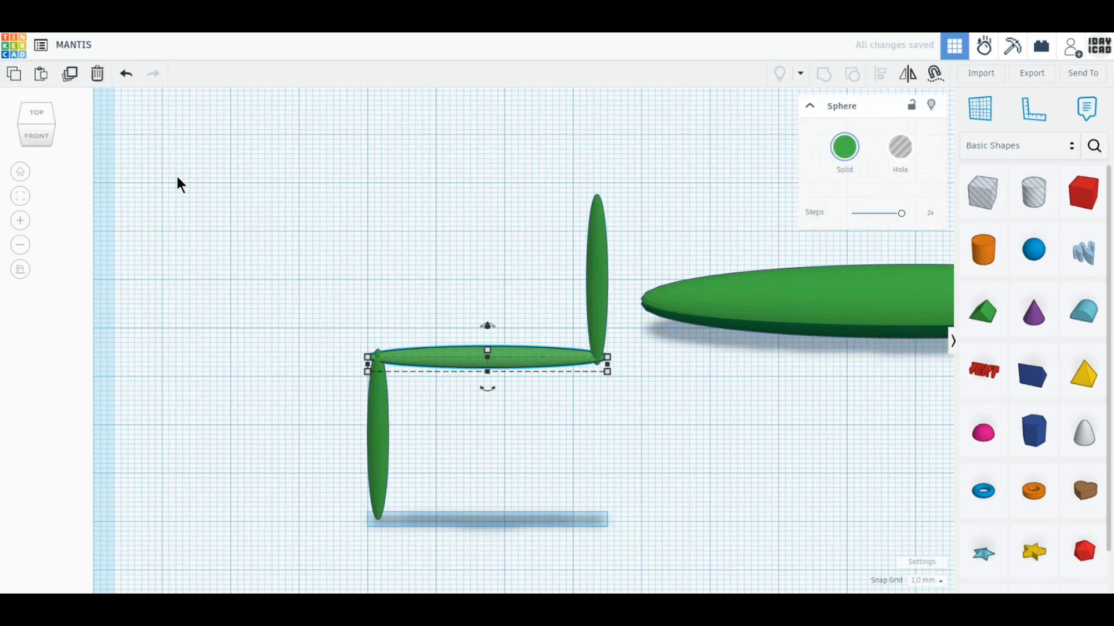
{"action": "left_click", "coordinate": [70, 75]}
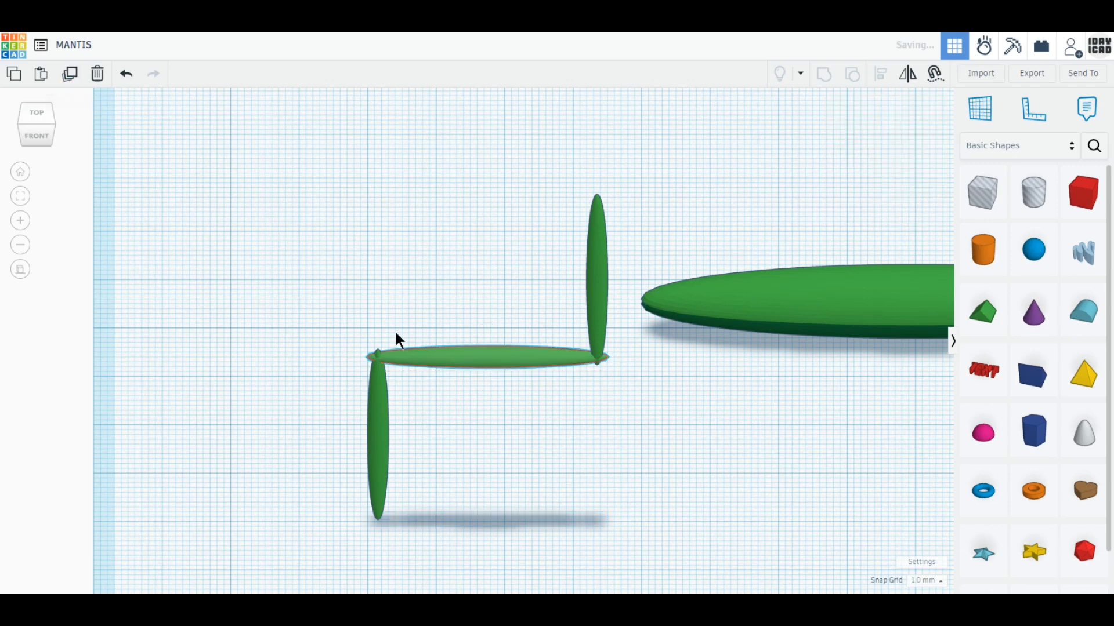
{"action": "left_click_drag", "start_coordinate": [455, 357], "coordinate": [265, 486]}
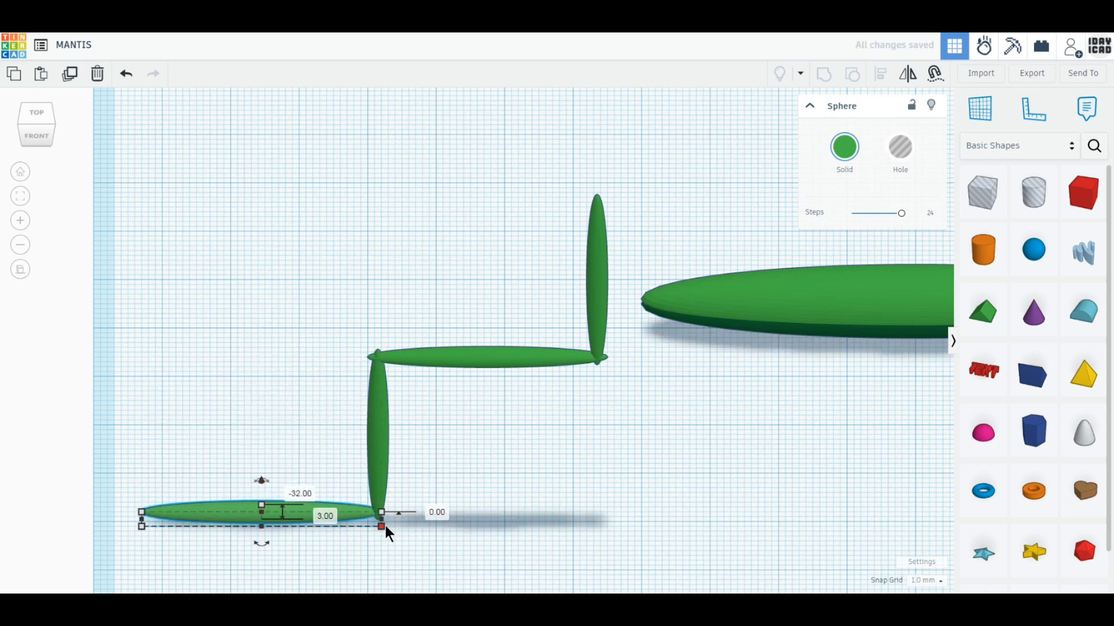
- Thin the foot segment to 1 mm wide and 2 mm high
{"action": "key", "text": "Return"}
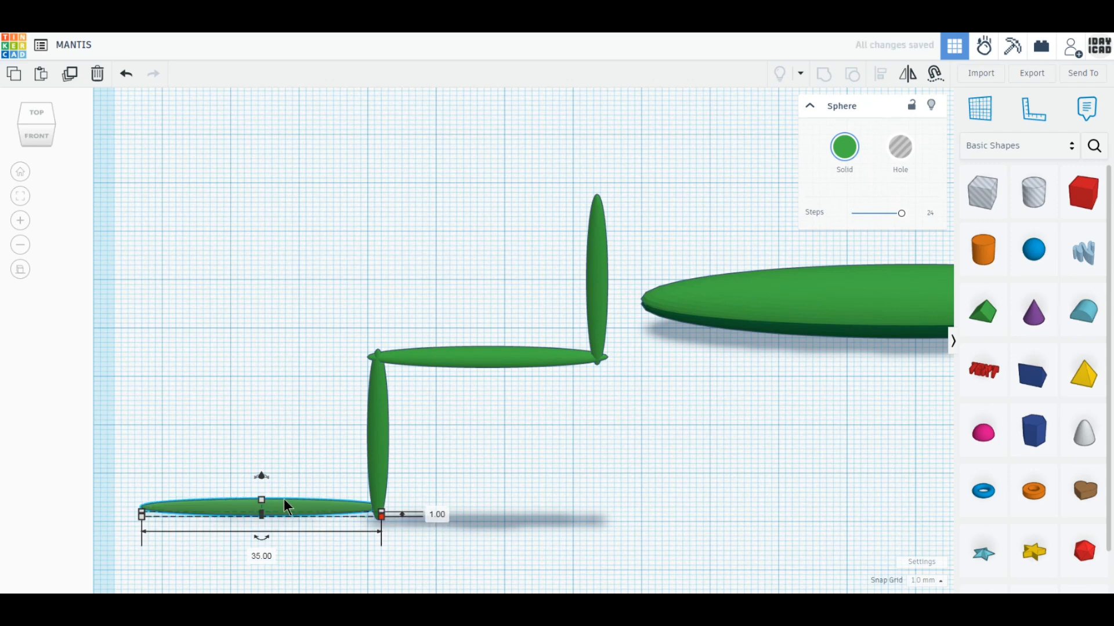
{"action": "left_click_drag", "start_coordinate": [245, 507], "coordinate": [244, 514]}
{"action": "type", "text": "2"}
{"action": "key", "text": "Return"}
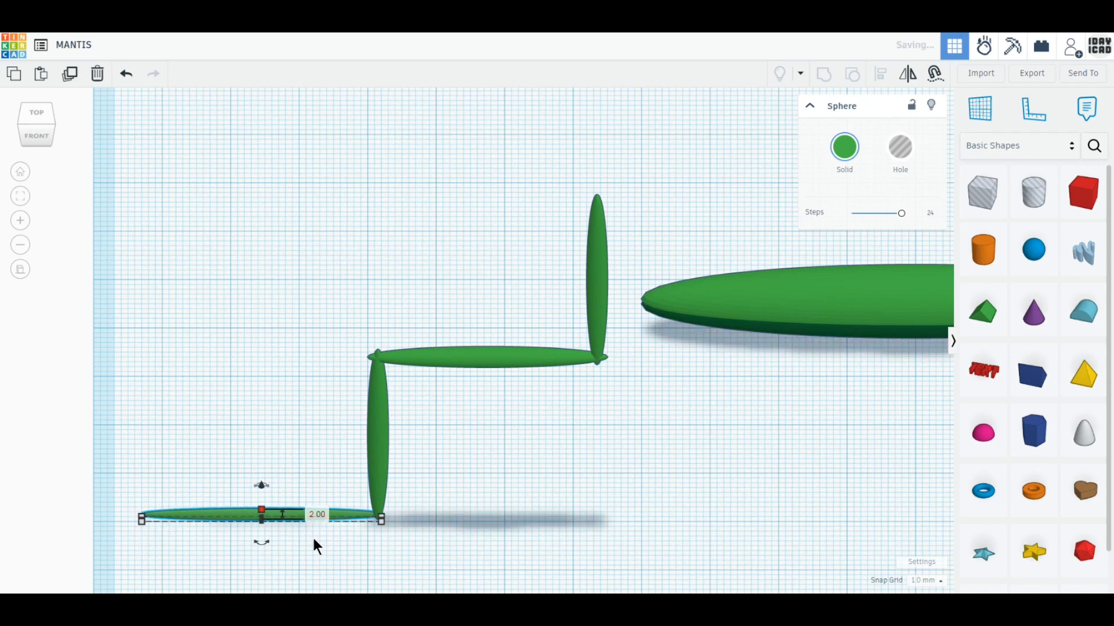
{"action": "left_click_drag", "start_coordinate": [229, 514], "coordinate": [231, 514]}
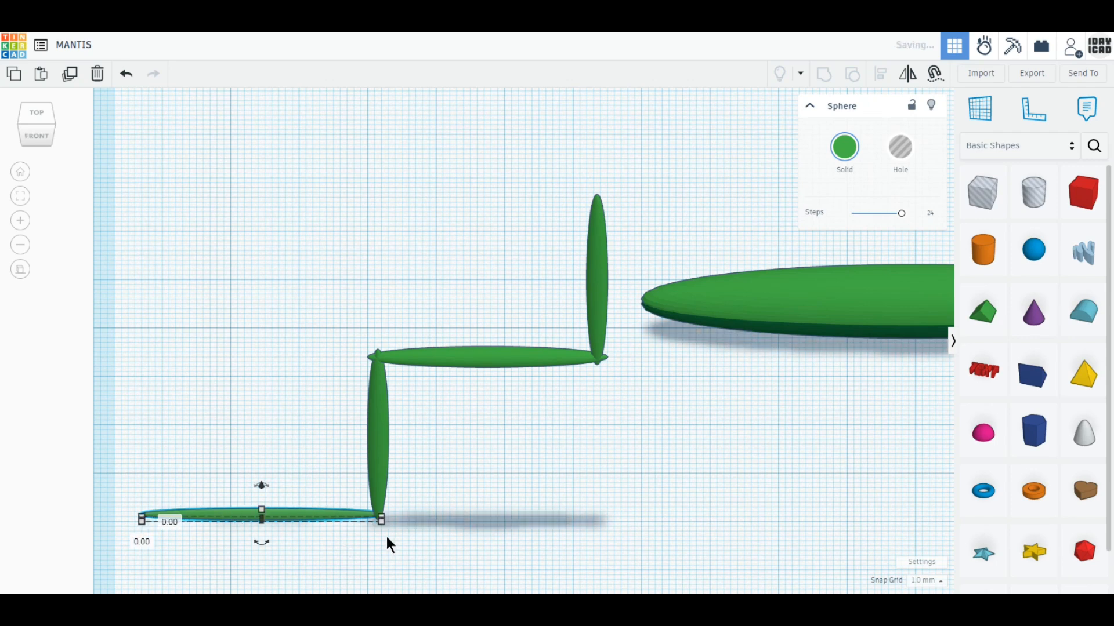
- Shorten the foot segment from its free outer end, keeping the end at the leg joint in place
{"action": "left_click", "coordinate": [36, 111]}
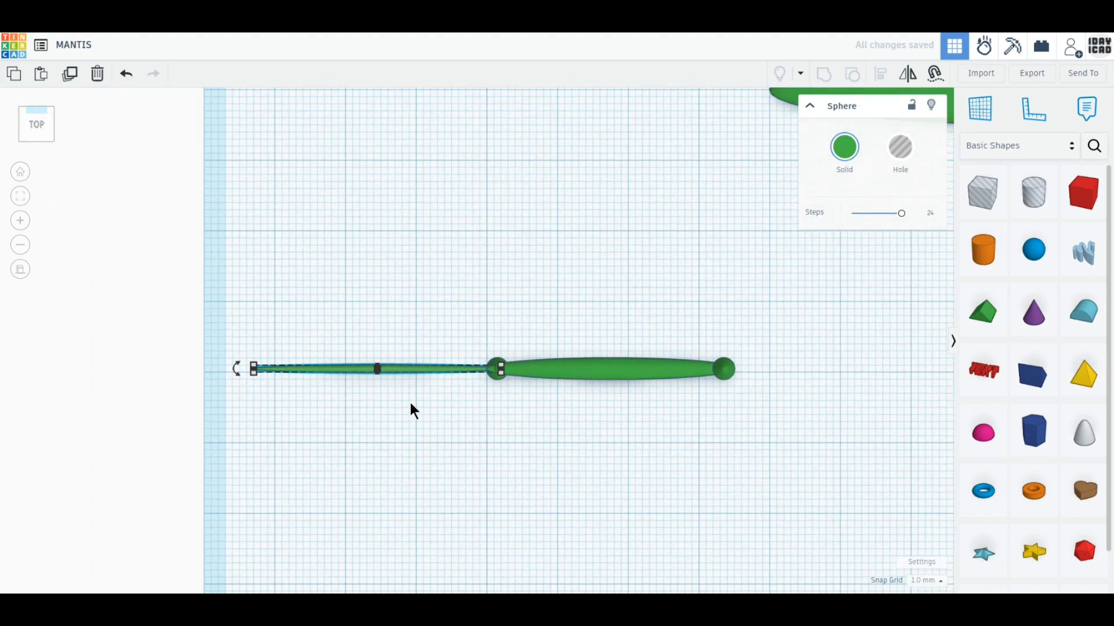
{"action": "left_click_drag", "start_coordinate": [204, 375], "coordinate": [321, 381]}
{"action": "right_click_drag", "start_coordinate": [593, 468], "coordinate": [560, 398]}
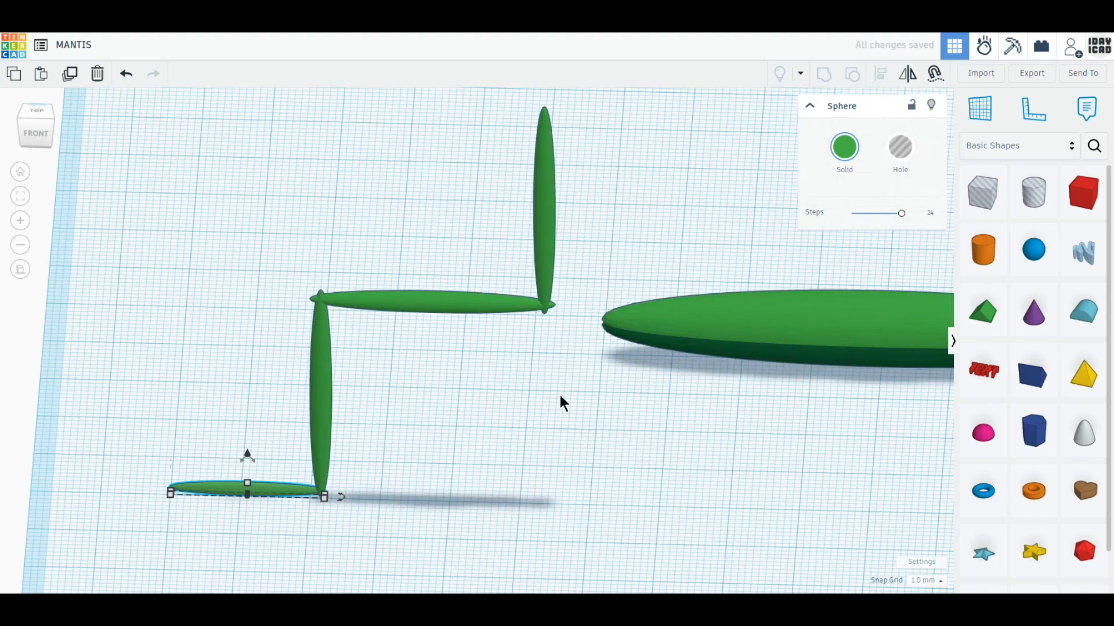
- Tilt the three leg segments above the foot together clockwise and lower them 8.67 mm to the workplane
{"action": "left_click_drag", "start_coordinate": [560, 403], "coordinate": [243, 173]}
{"action": "key", "text": "f"}
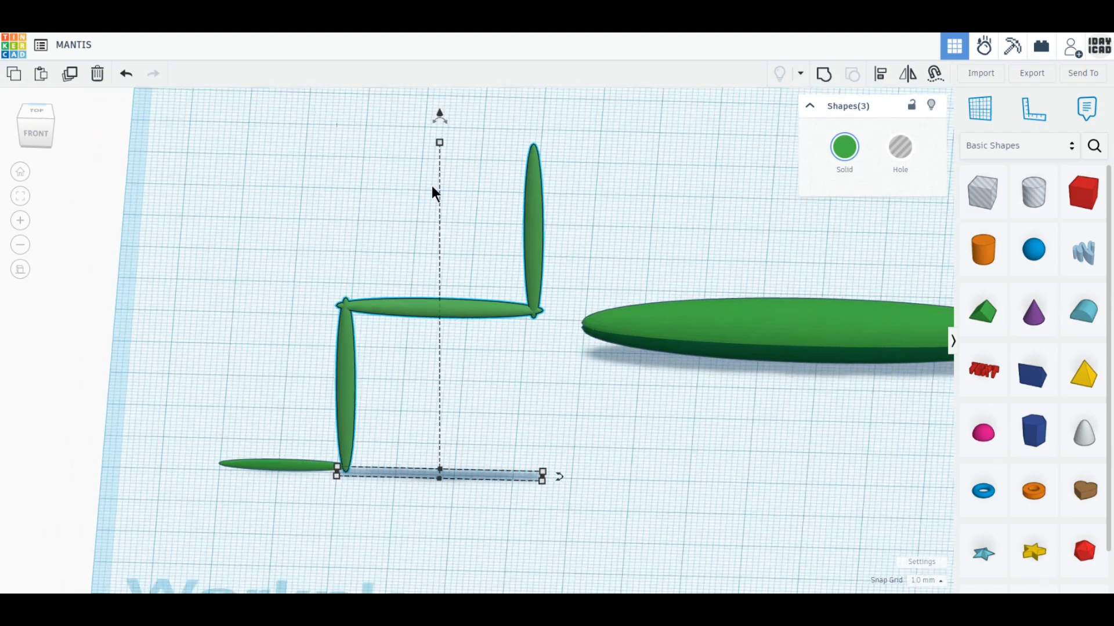
{"action": "left_click_drag", "start_coordinate": [441, 120], "coordinate": [451, 206]}
{"action": "left_click_drag", "start_coordinate": [441, 161], "coordinate": [440, 200]}
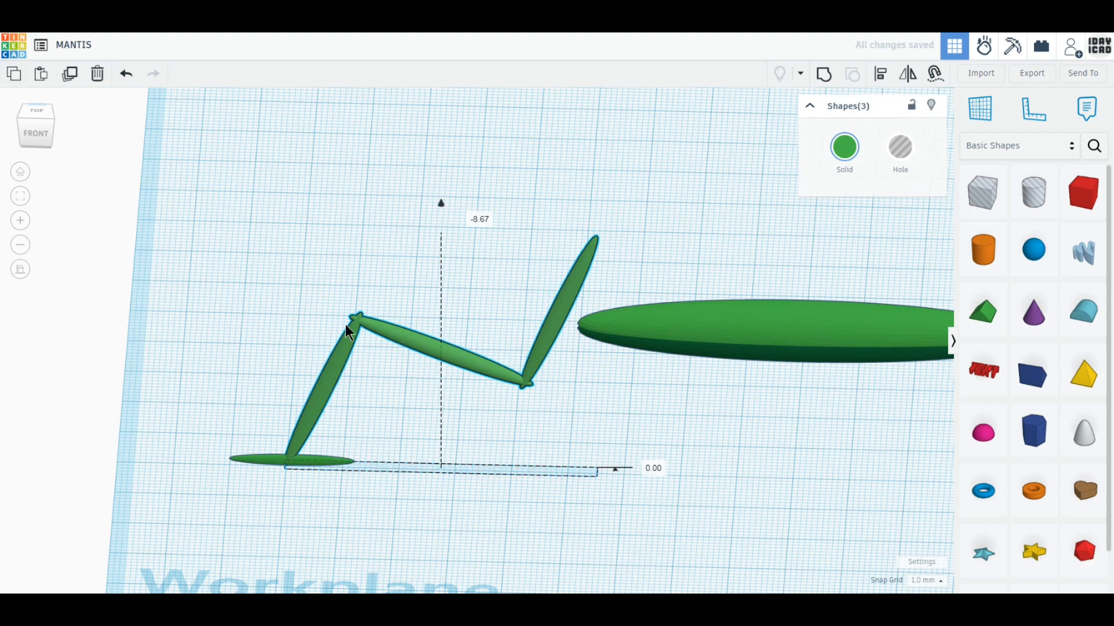
- Move the three tilted segments back onto the foot's inner end and group all four segments into one leg
{"action": "left_click_drag", "start_coordinate": [312, 406], "coordinate": [369, 409]}
{"action": "right_click_drag", "start_coordinate": [472, 458], "coordinate": [537, 445]}
{"action": "left_click_drag", "start_coordinate": [537, 436], "coordinate": [233, 251]}
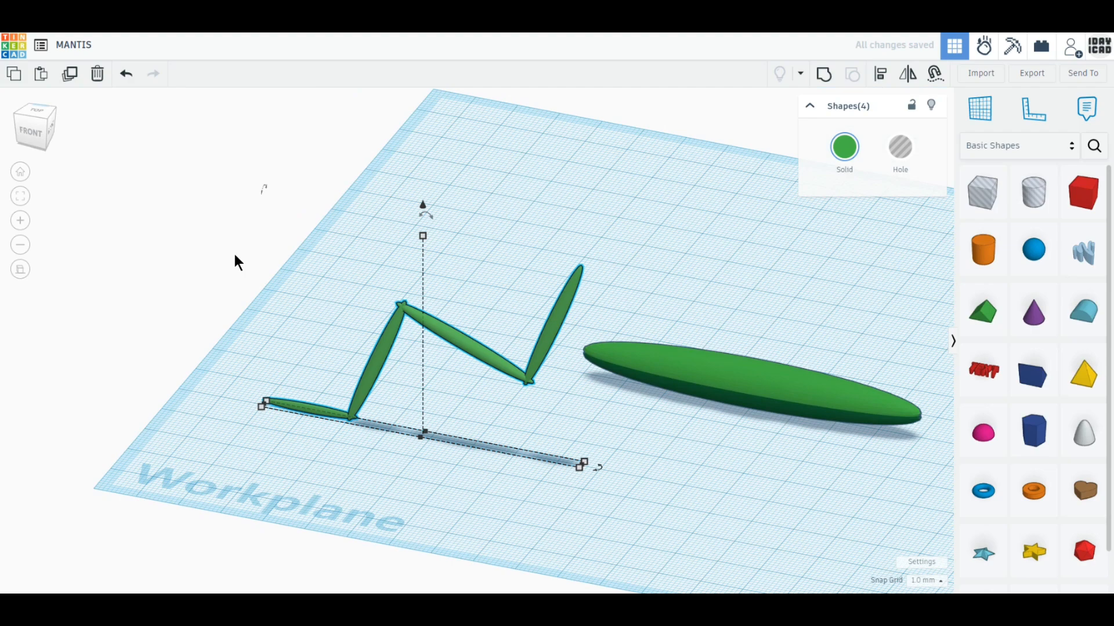
{"action": "left_click", "coordinate": [823, 80]}
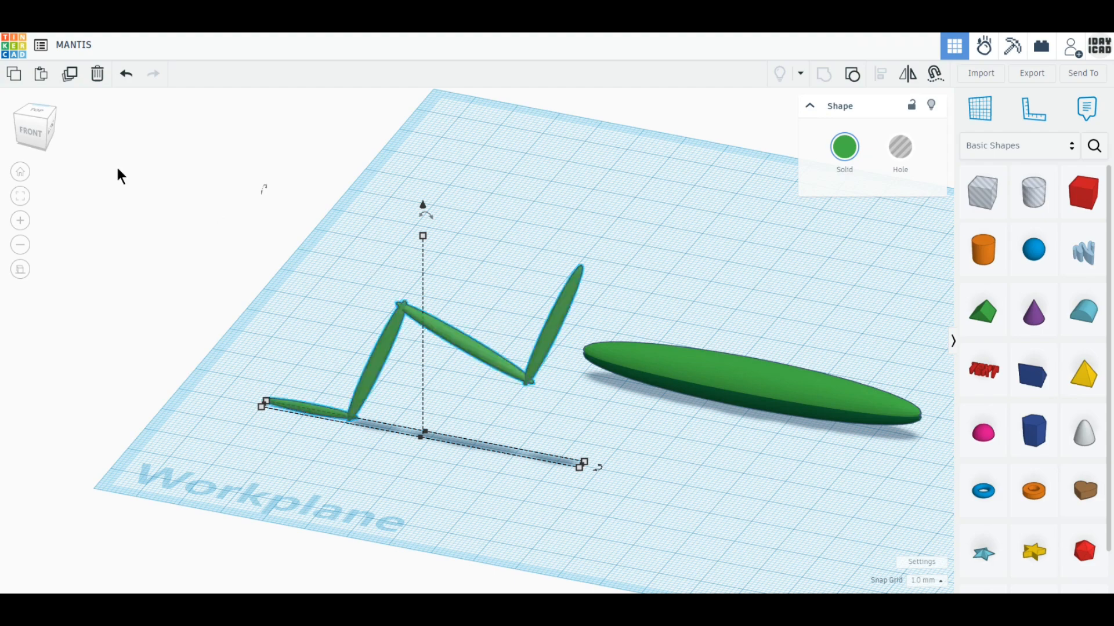
- Rotate the grouped leg 45° in plan and move its upper end onto the body's centreline near the left tip
{"action": "left_click", "coordinate": [33, 109]}
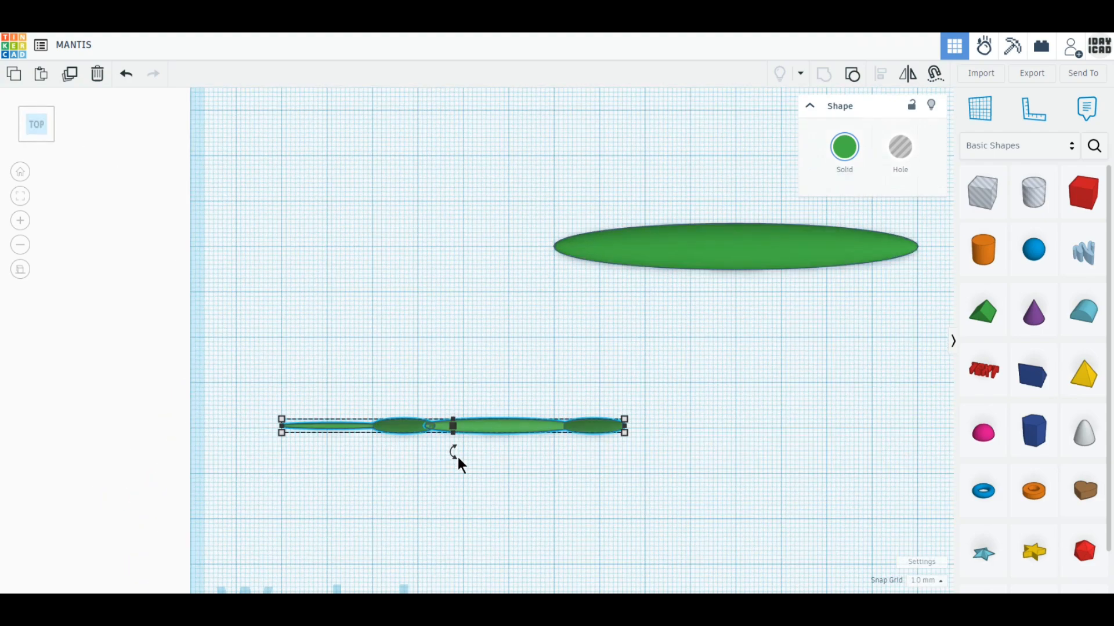
{"action": "left_click_drag", "start_coordinate": [265, 423], "coordinate": [366, 522]}
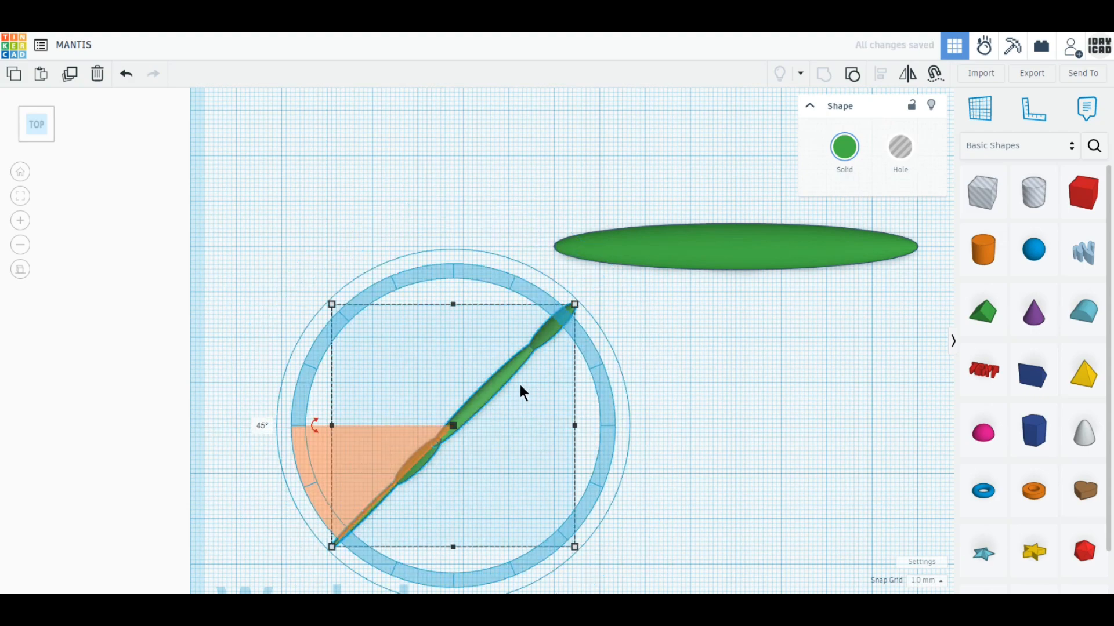
{"action": "left_click_drag", "start_coordinate": [520, 384], "coordinate": [528, 319]}
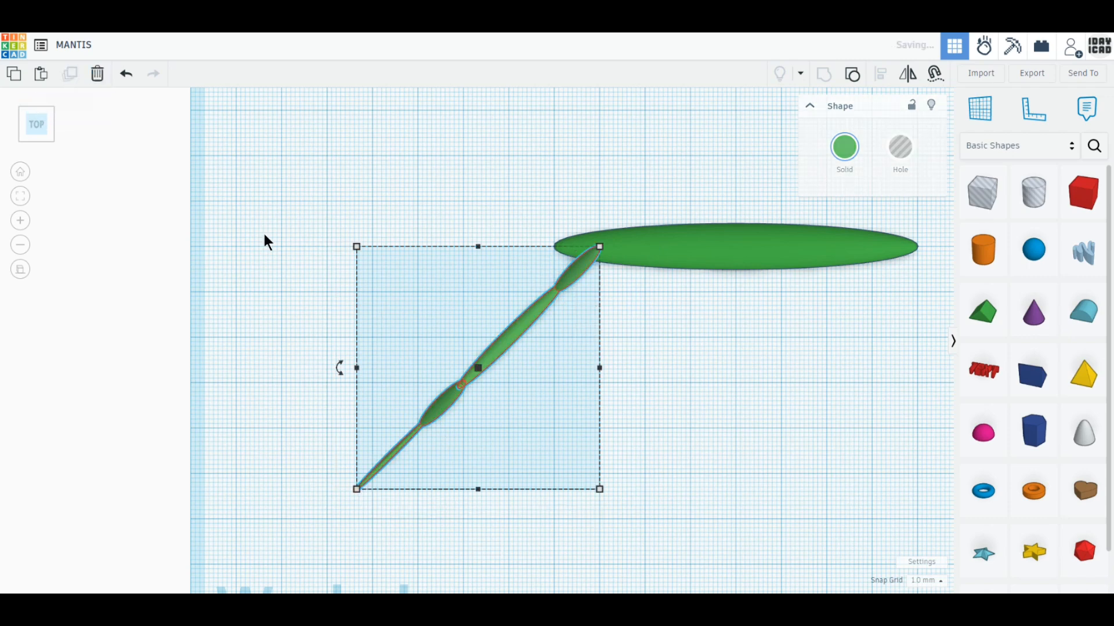
- Duplicate the leg, rotate the copy 90° and move it 53.47 mm right to meet the first leg at the body
{"action": "mouse_move", "coordinate": [339, 377]}
{"action": "left_click_drag", "start_coordinate": [360, 395], "coordinate": [486, 452]}
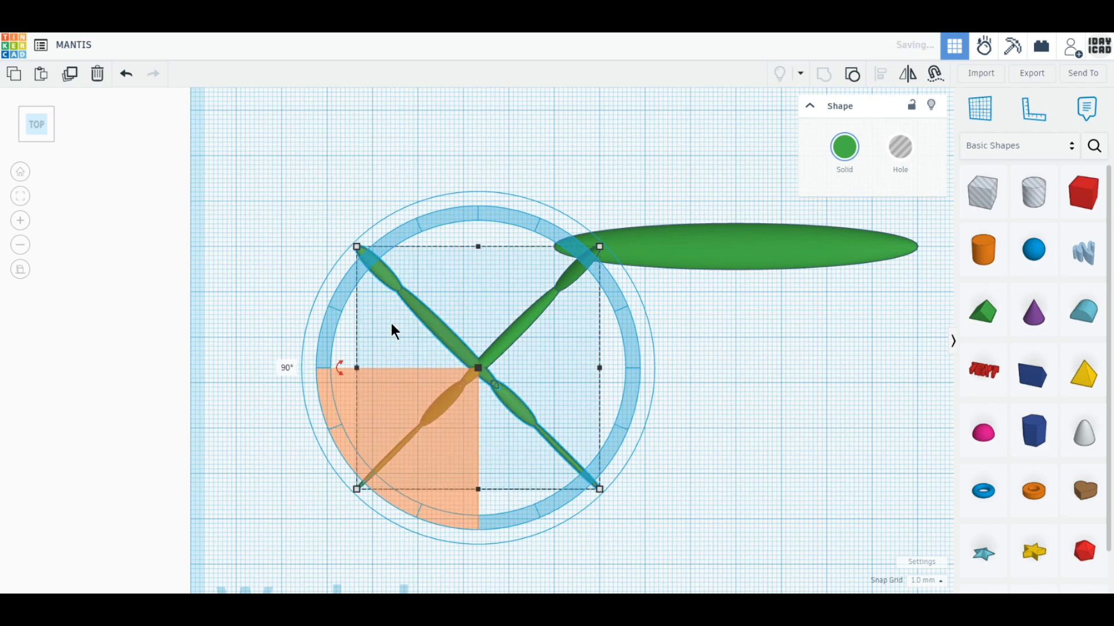
{"action": "left_click_drag", "start_coordinate": [381, 273], "coordinate": [627, 273]}
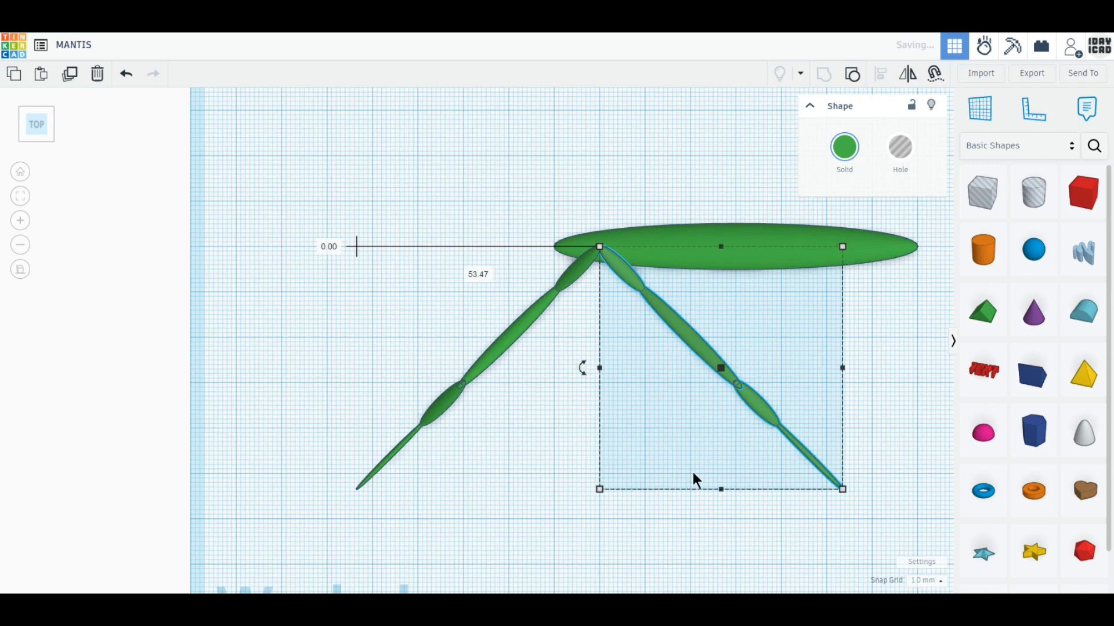
- Duplicate the pair of legs, mirror the copies front to back and move them to the opposite side of the body
{"action": "left_click_drag", "start_coordinate": [800, 551], "coordinate": [621, 391]}
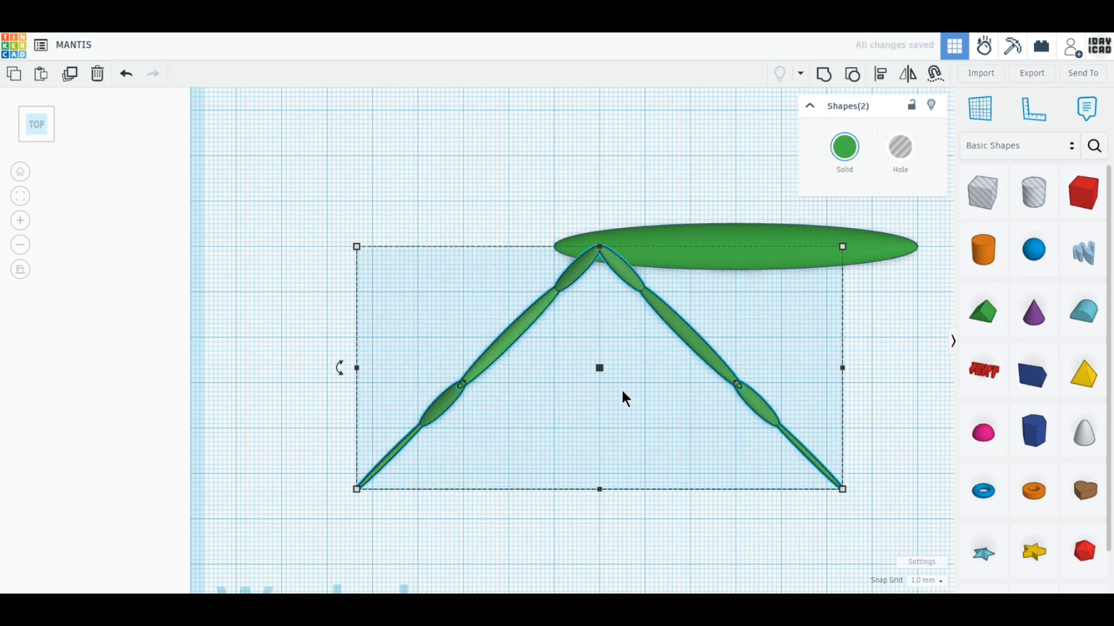
{"action": "left_click", "coordinate": [71, 74]}
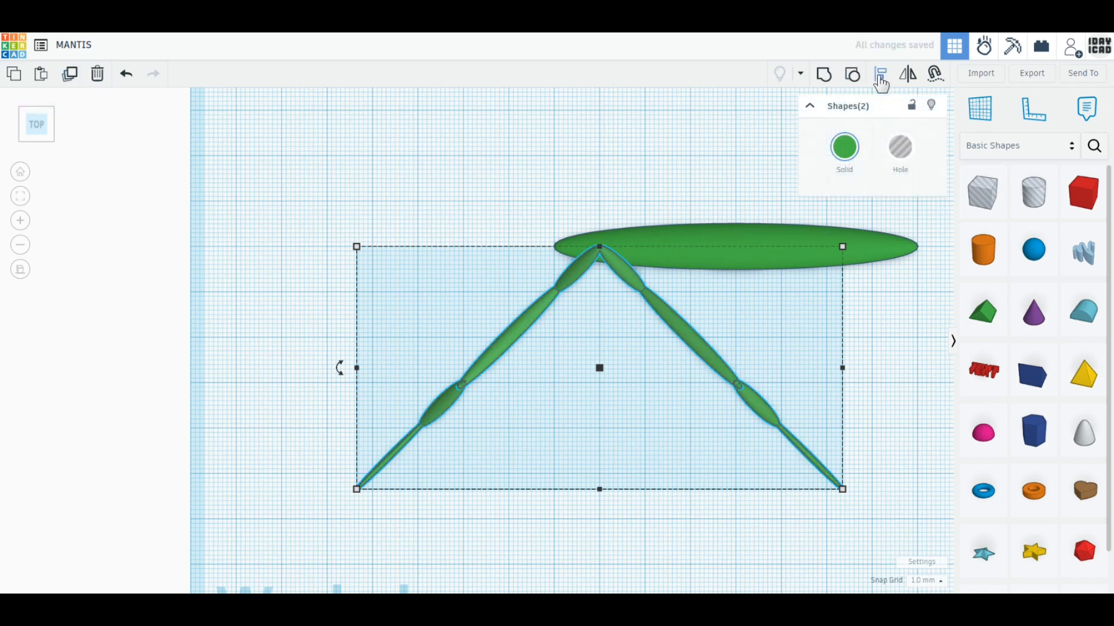
{"action": "left_click", "coordinate": [912, 82]}
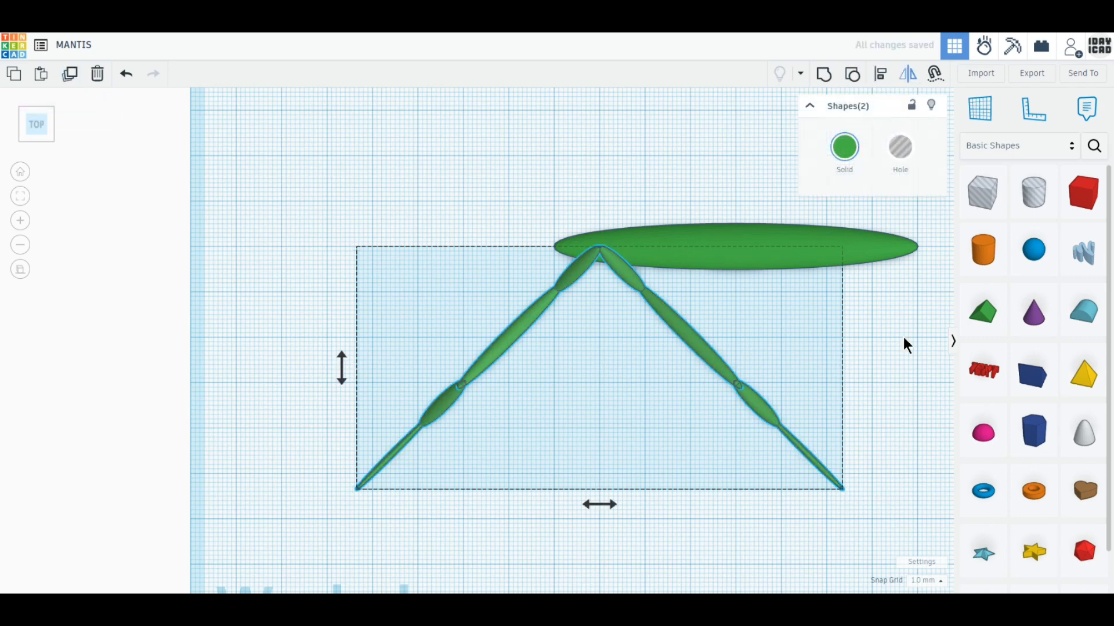
{"action": "left_click", "coordinate": [341, 379]}
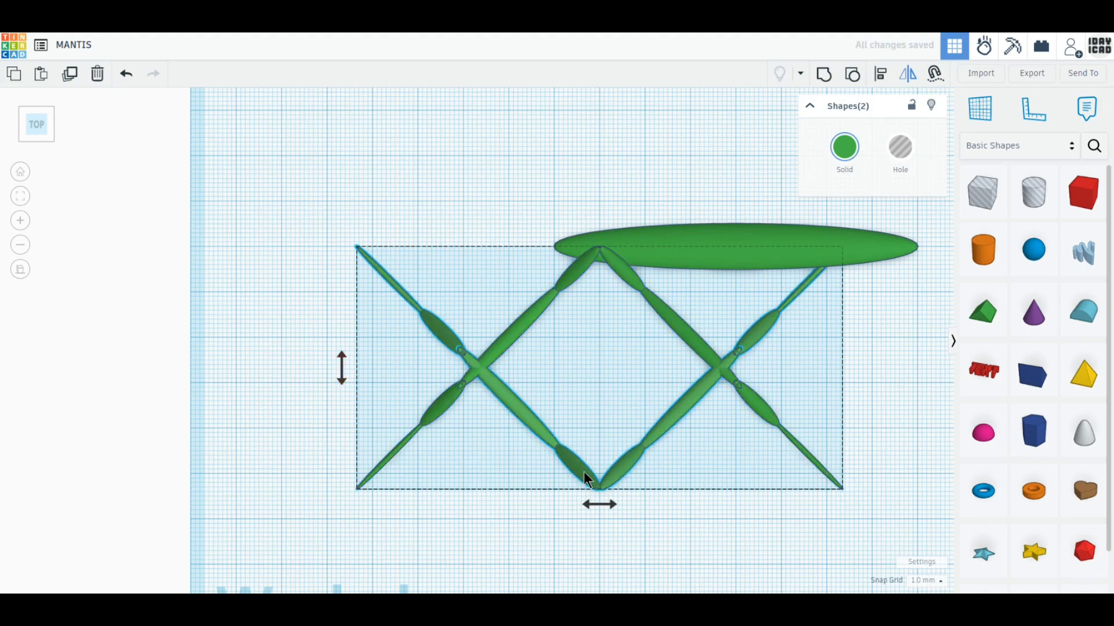
{"action": "left_click_drag", "start_coordinate": [584, 471], "coordinate": [620, 224]}
{"action": "left_click", "coordinate": [597, 353]}
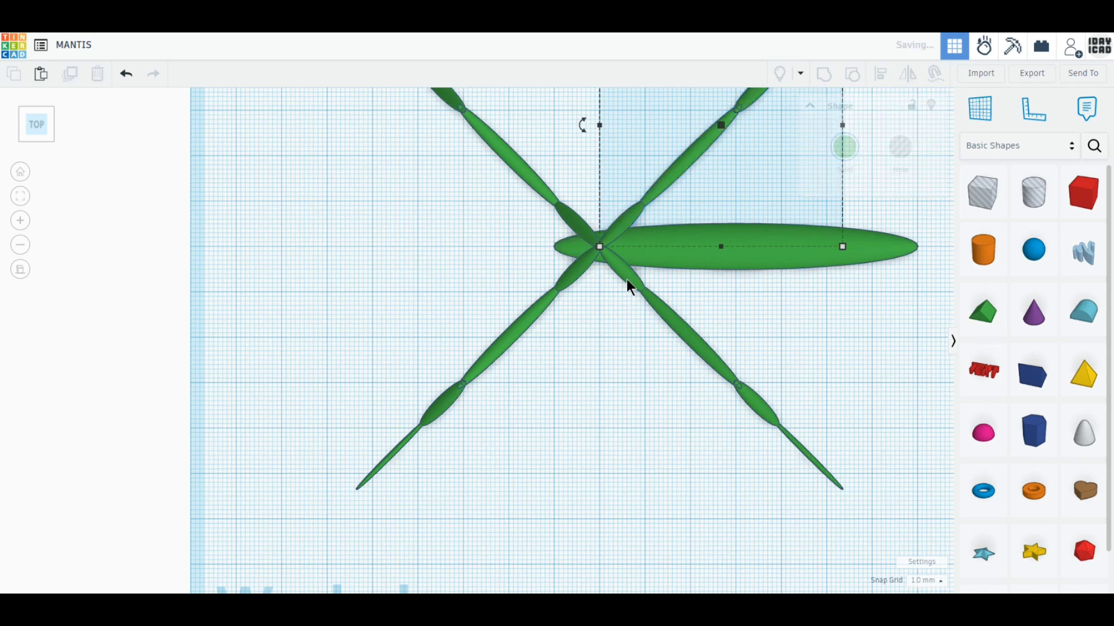
- Select the two right-hand legs and move them 10 mm to the right along the body
{"action": "left_click", "coordinate": [626, 280]}
{"action": "left_click", "coordinate": [621, 225], "text": "shift"}
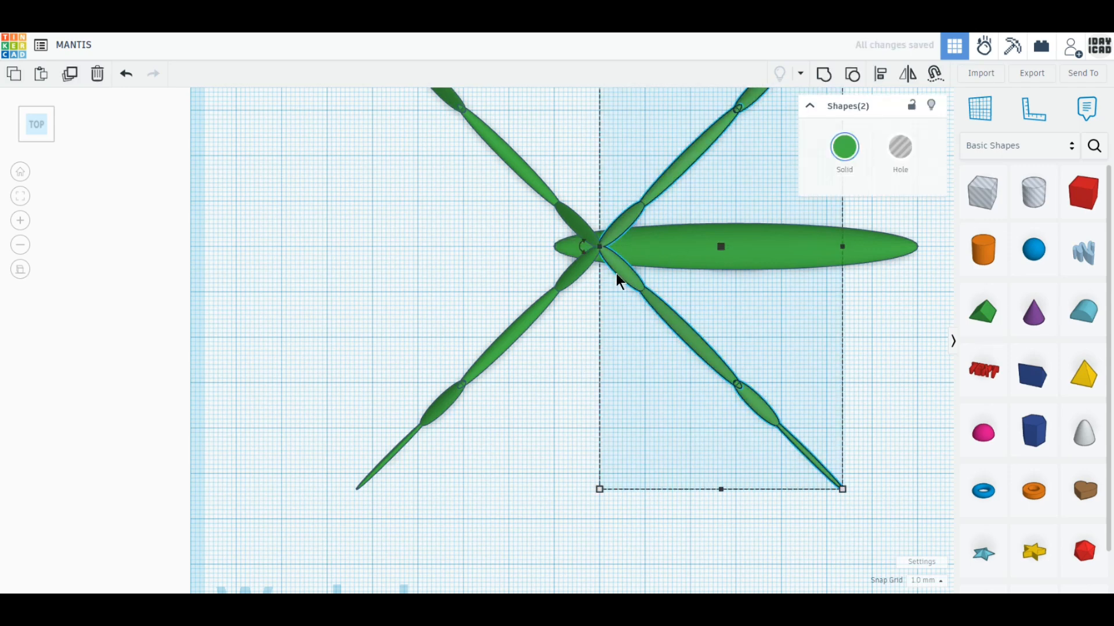
{"action": "left_click_drag", "start_coordinate": [630, 268], "coordinate": [667, 268]}
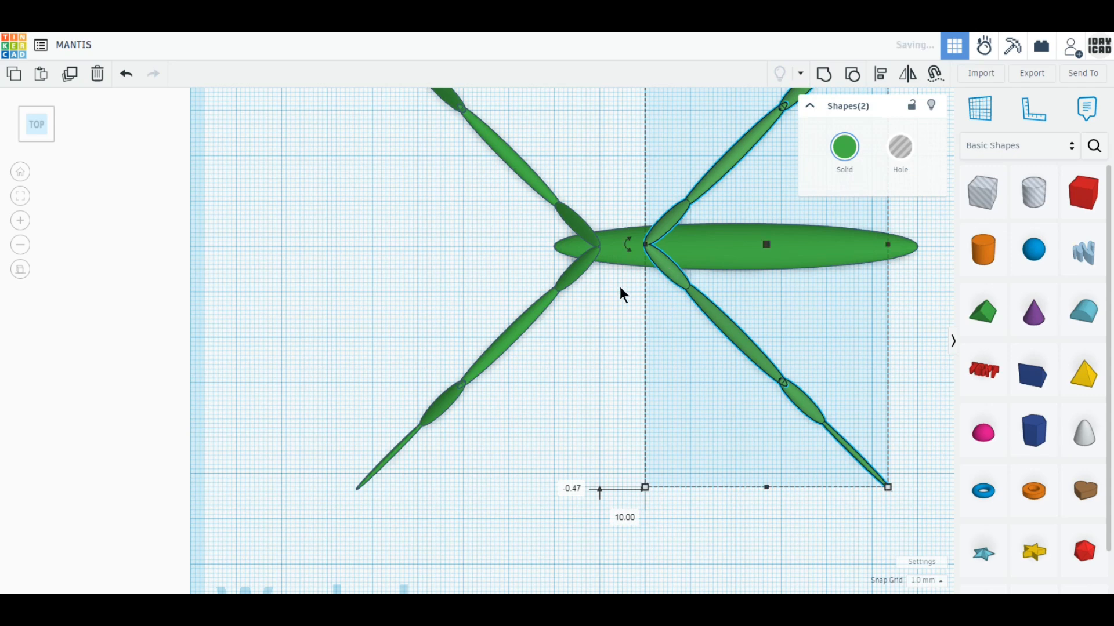
- Adjust the two right-hand legs individually so that their inner ends meet on the body's centreline
{"action": "left_click", "coordinate": [618, 293]}
{"action": "left_click", "coordinate": [659, 268]}
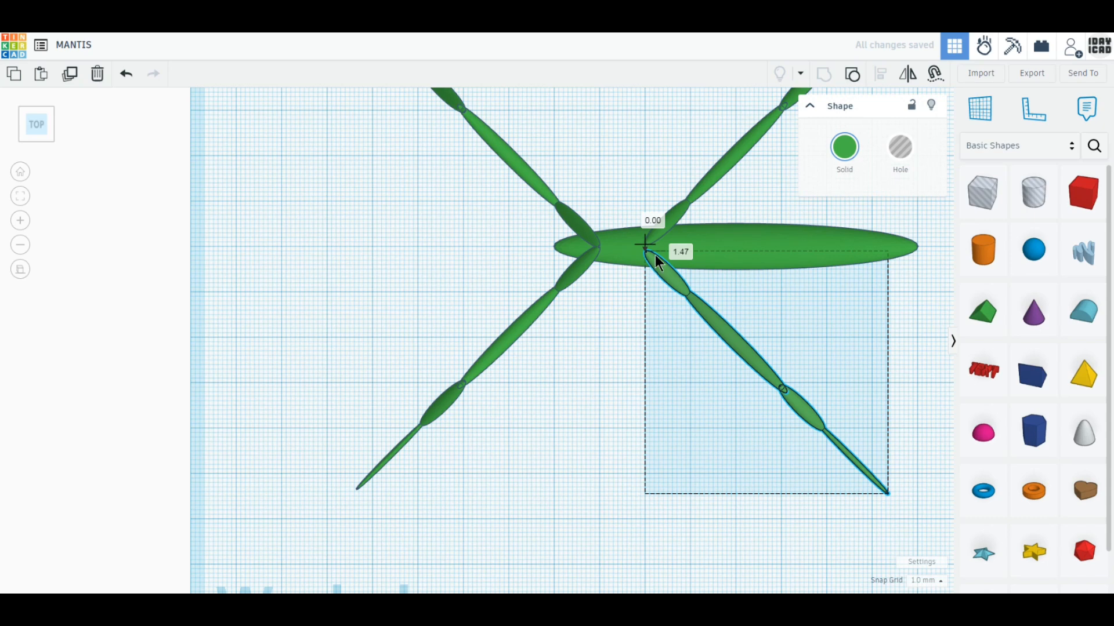
{"action": "left_click", "coordinate": [669, 220]}
{"action": "left_click_drag", "start_coordinate": [668, 224], "coordinate": [669, 220]}
{"action": "left_click", "coordinate": [631, 254]}
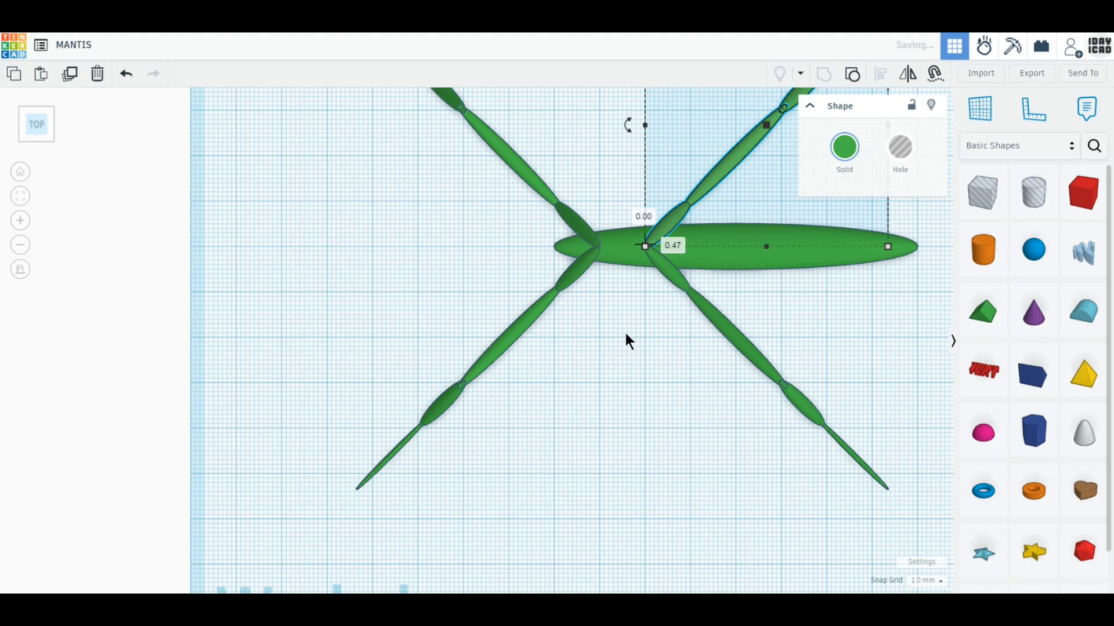
- Raise the body 49 mm so it rests at the upper ends of the four legs
{"action": "scroll", "coordinate": [621, 343], "scroll_direction": "down", "scroll_amount": 2}
{"action": "middle_click_drag", "start_coordinate": [621, 343], "coordinate": [608, 457]}
{"action": "right_click_drag", "start_coordinate": [608, 459], "coordinate": [618, 386]}
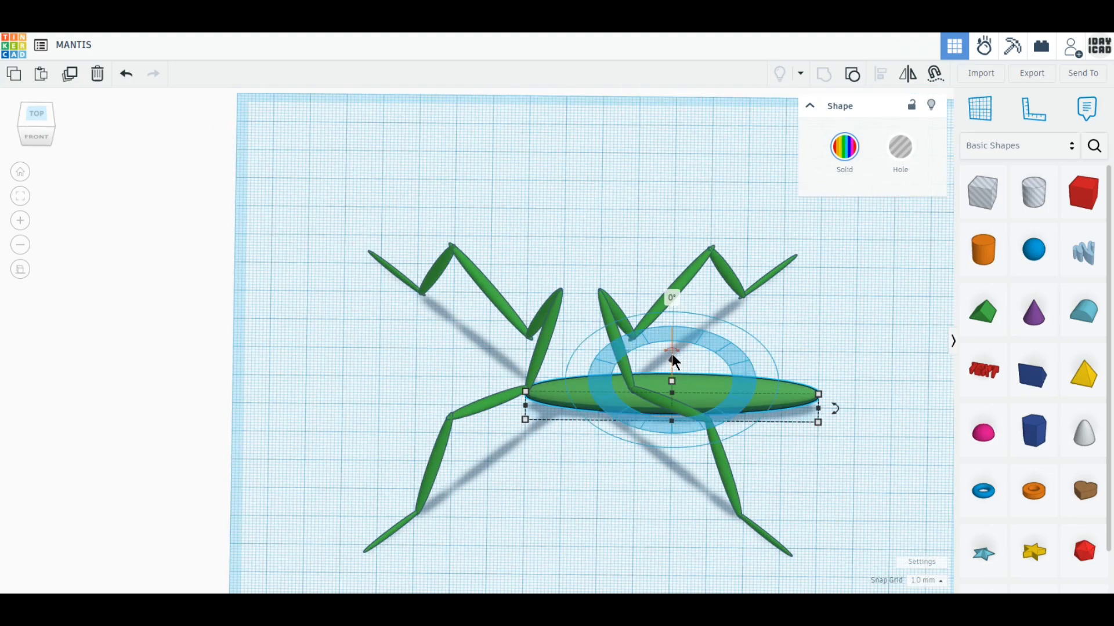
{"action": "left_click_drag", "start_coordinate": [672, 359], "coordinate": [680, 244]}
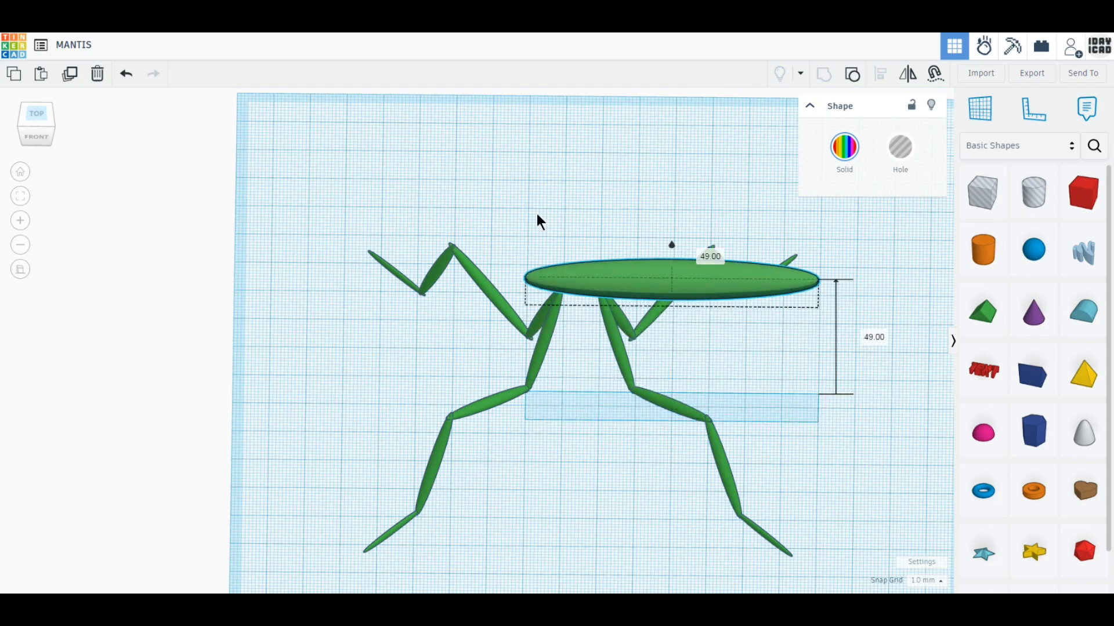
- Duplicate the body and move the copy 62 mm forward along the body's length
{"action": "left_click", "coordinate": [72, 76]}
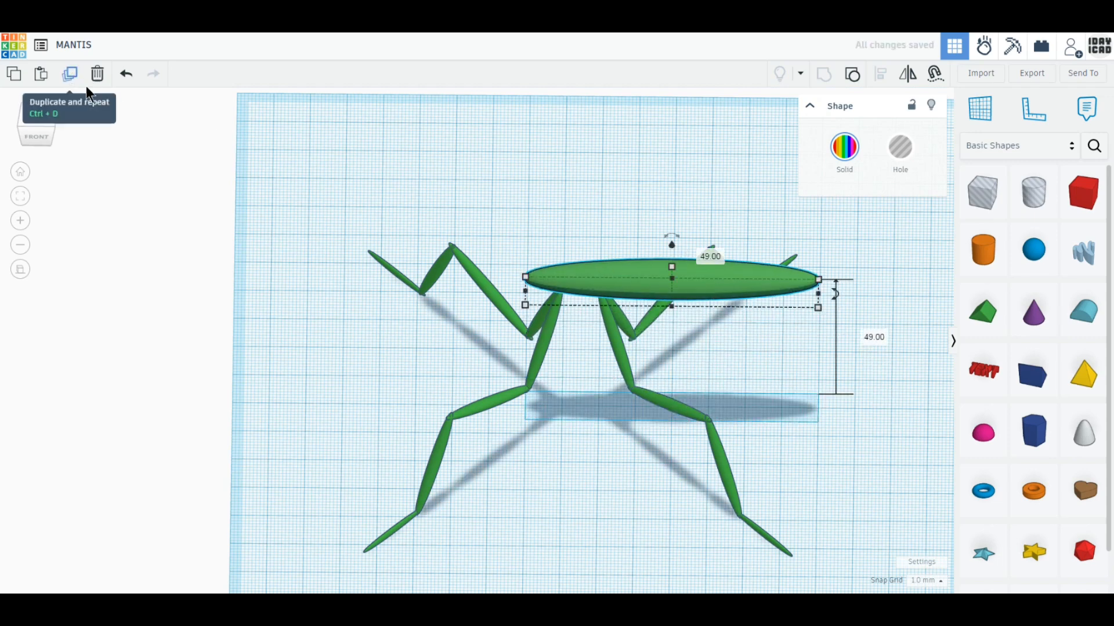
{"action": "left_click", "coordinate": [678, 304]}
{"action": "left_click_drag", "start_coordinate": [721, 285], "coordinate": [463, 302]}
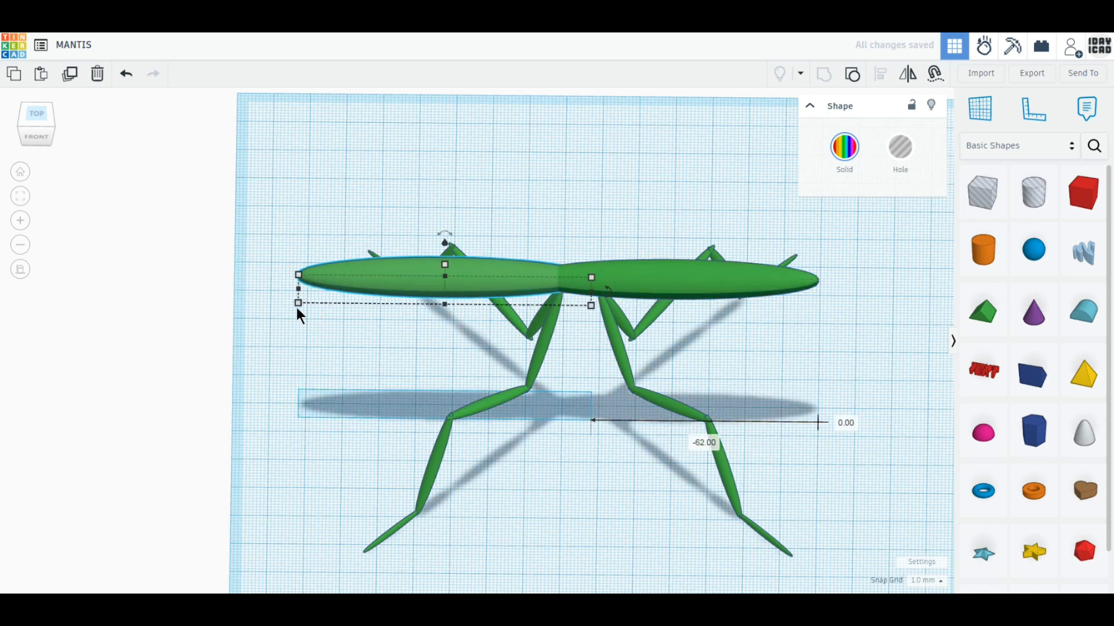
- Resize the copied body segment to 50 mm long, 6 mm wide and 6 mm high
{"action": "left_click", "coordinate": [243, 288]}
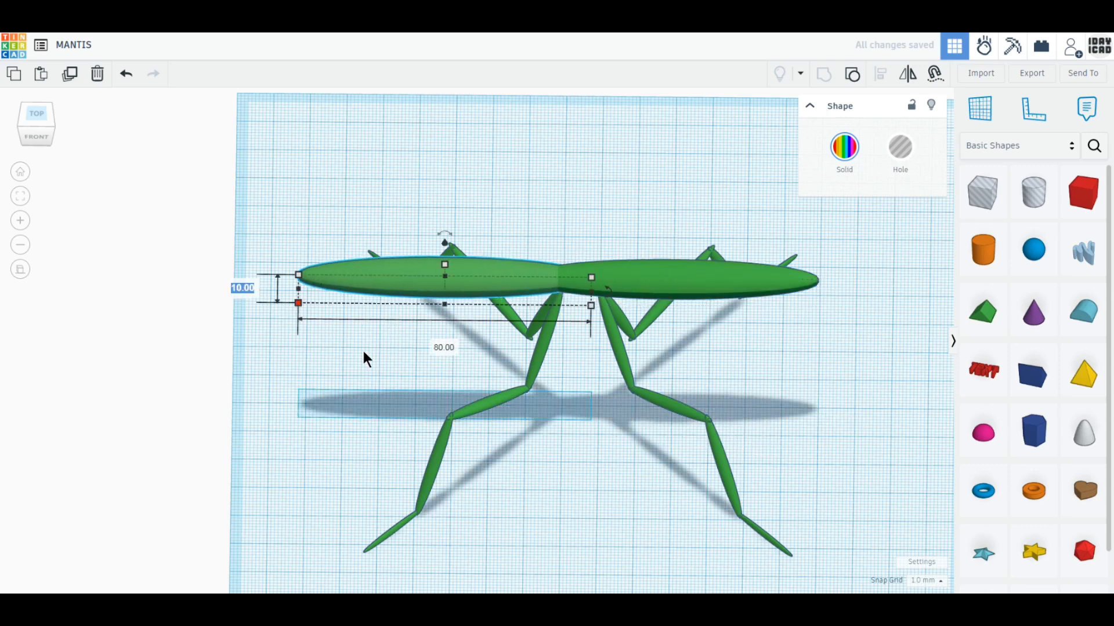
{"action": "type", "text": "6"}
{"action": "key", "text": "Return"}
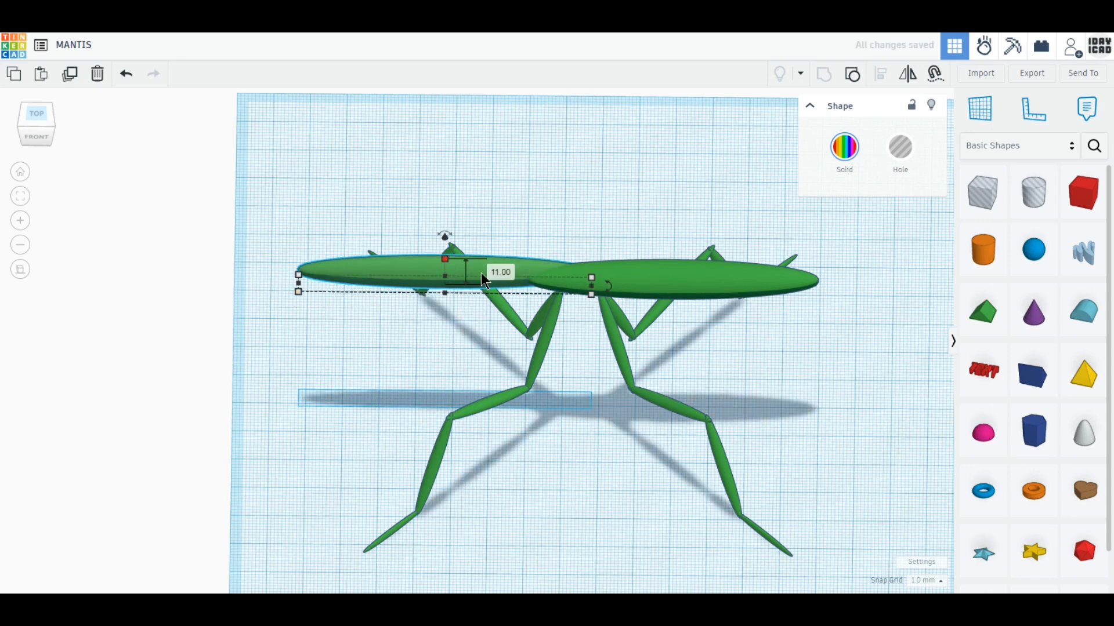
{"action": "type", "text": "6"}
{"action": "key", "text": "Return"}
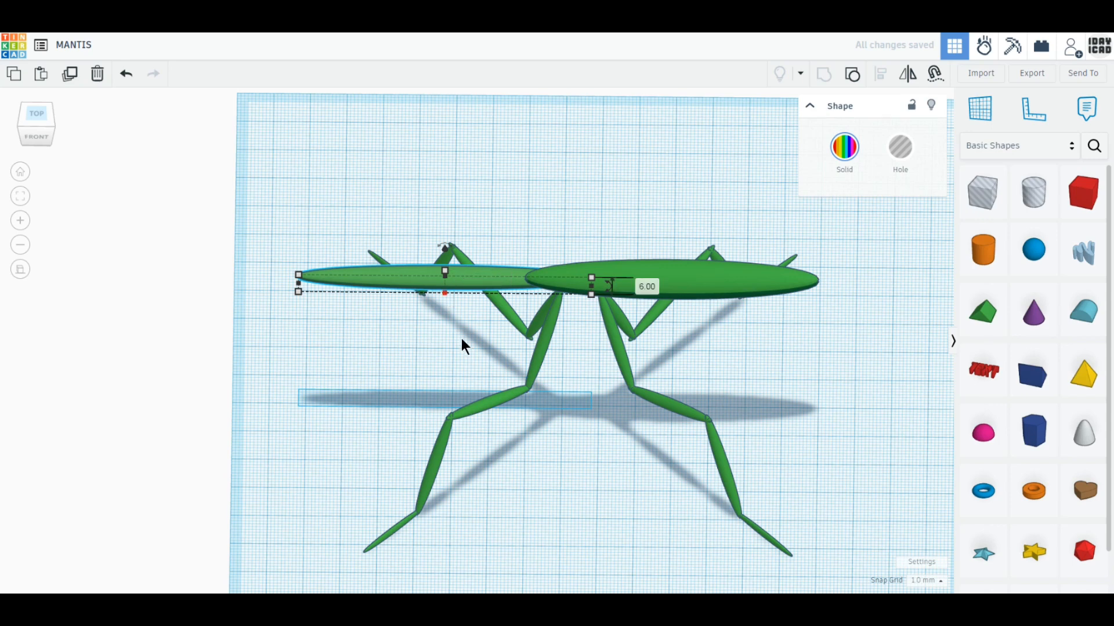
{"action": "mouse_move", "coordinate": [591, 295]}
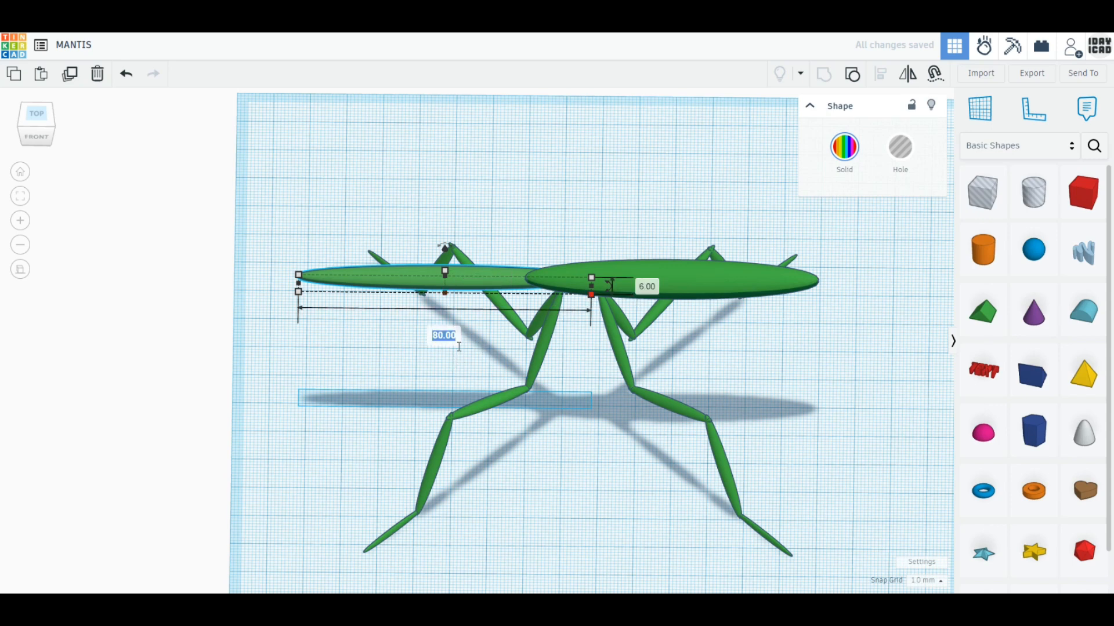
{"action": "type", "text": "40"}
{"action": "key", "text": "Return"}
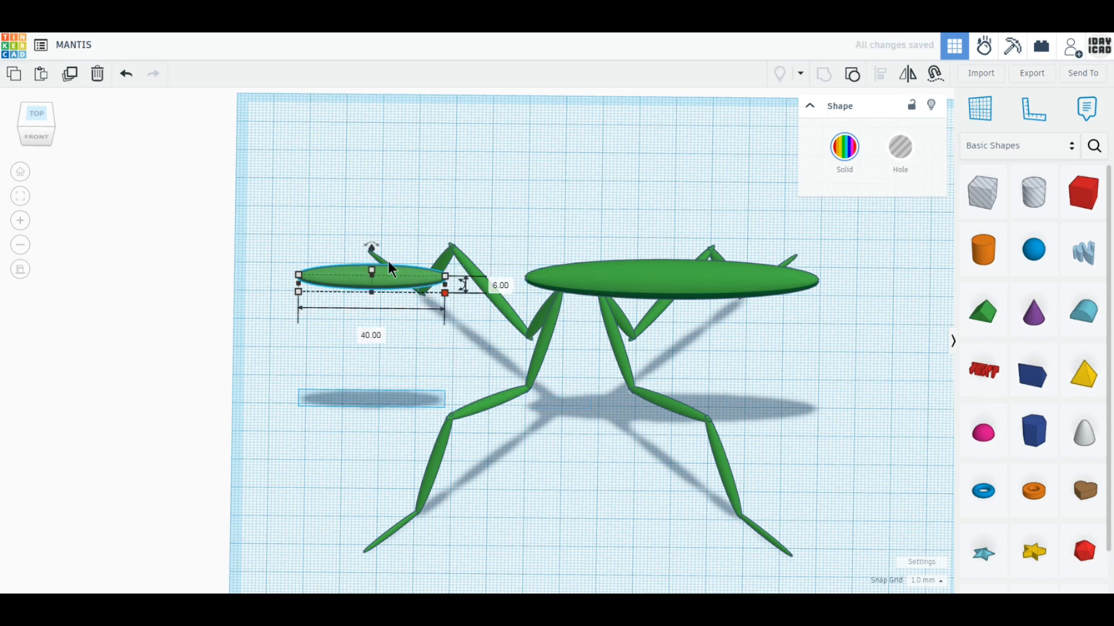
{"action": "left_click", "coordinate": [371, 335]}
{"action": "type", "text": "50"}
{"action": "key", "text": "Return"}
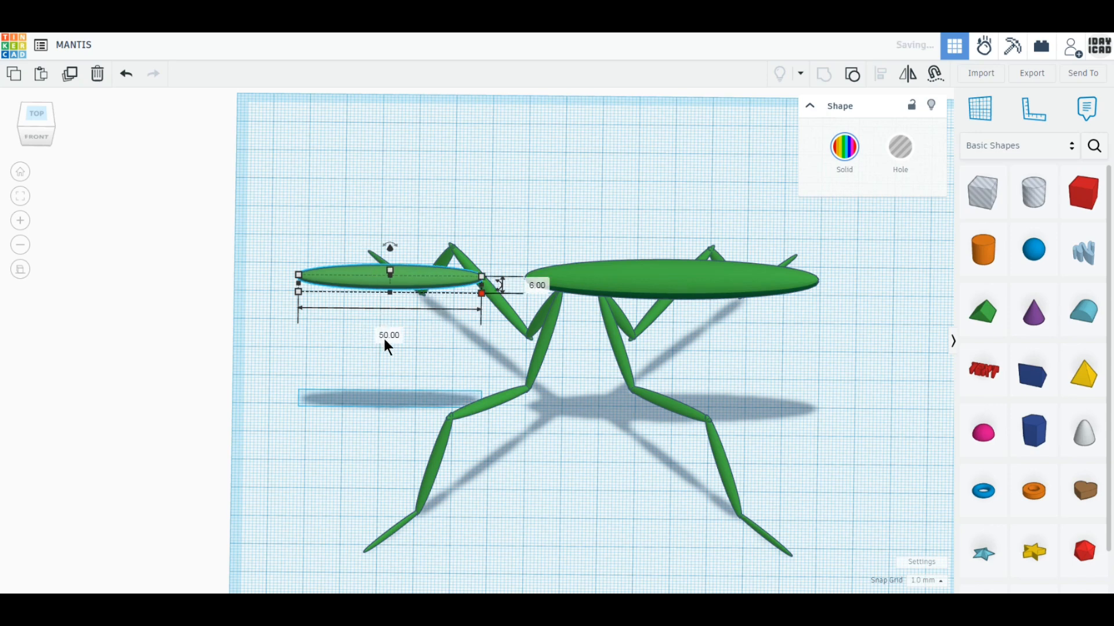
- Tilt the small segment steeply with its front end up, and tilt the large body gently with its rear end down, seated on the legs
{"action": "left_click_drag", "start_coordinate": [392, 248], "coordinate": [470, 217]}
{"action": "left_click", "coordinate": [549, 271]}
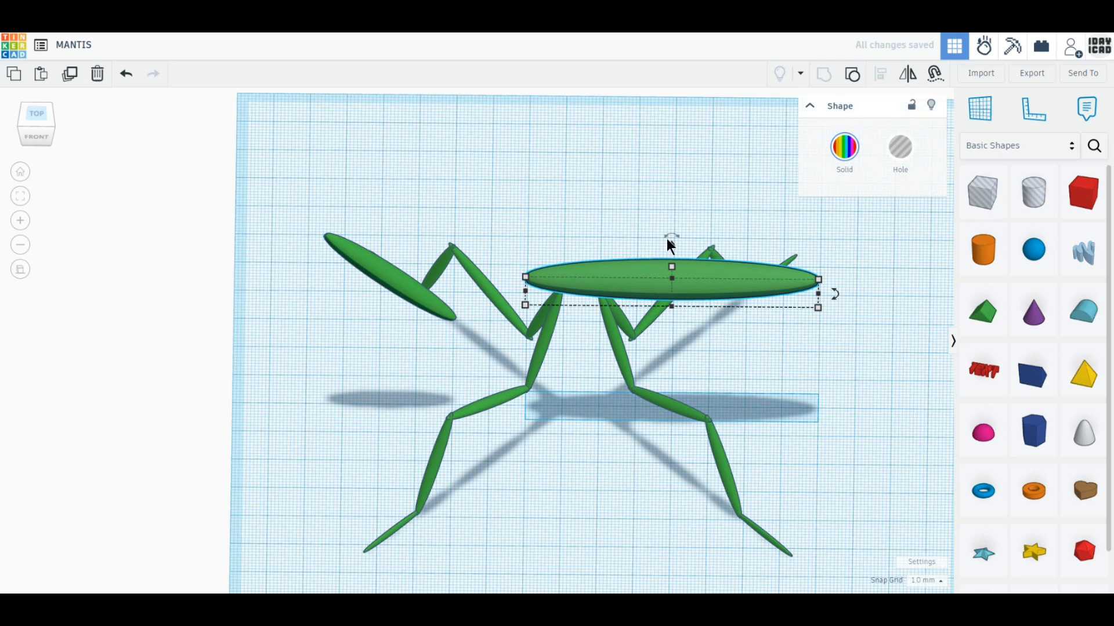
{"action": "left_click_drag", "start_coordinate": [677, 233], "coordinate": [674, 257]}
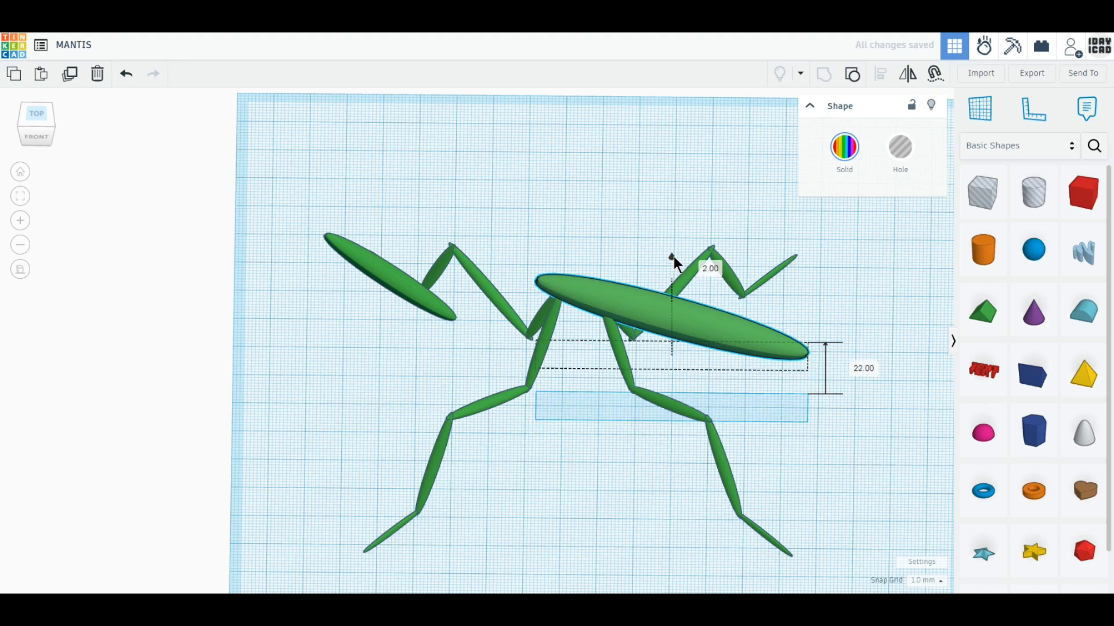
- Move the small segment against the large body's front end, set it 49 mm above the workplane and align it with the body's centreline
{"action": "left_click", "coordinate": [43, 137]}
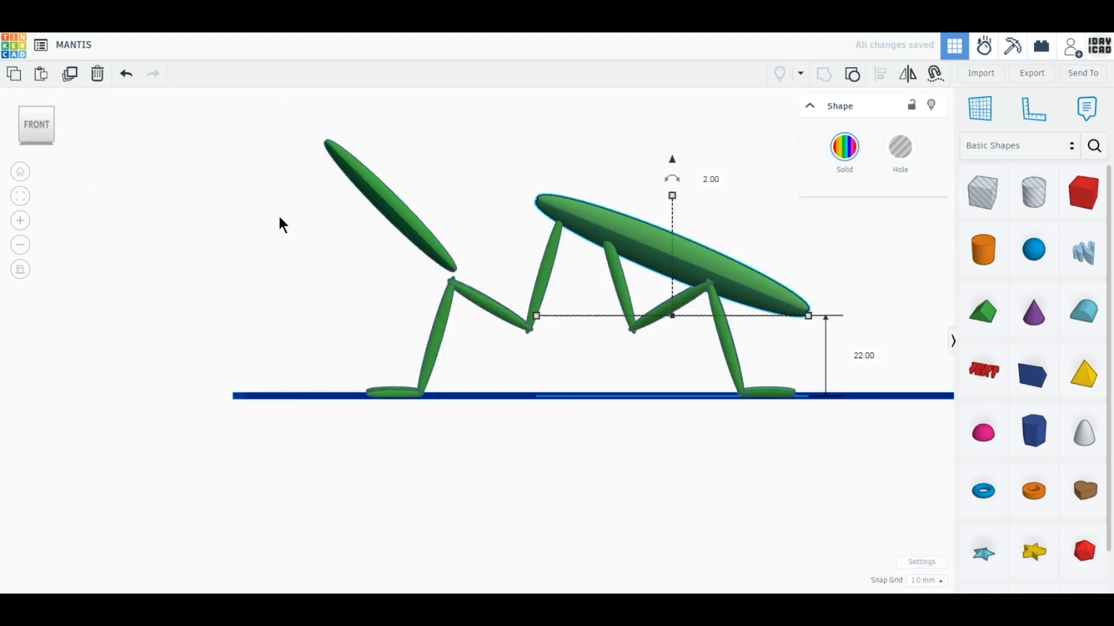
{"action": "left_click_drag", "start_coordinate": [397, 212], "coordinate": [489, 215]}
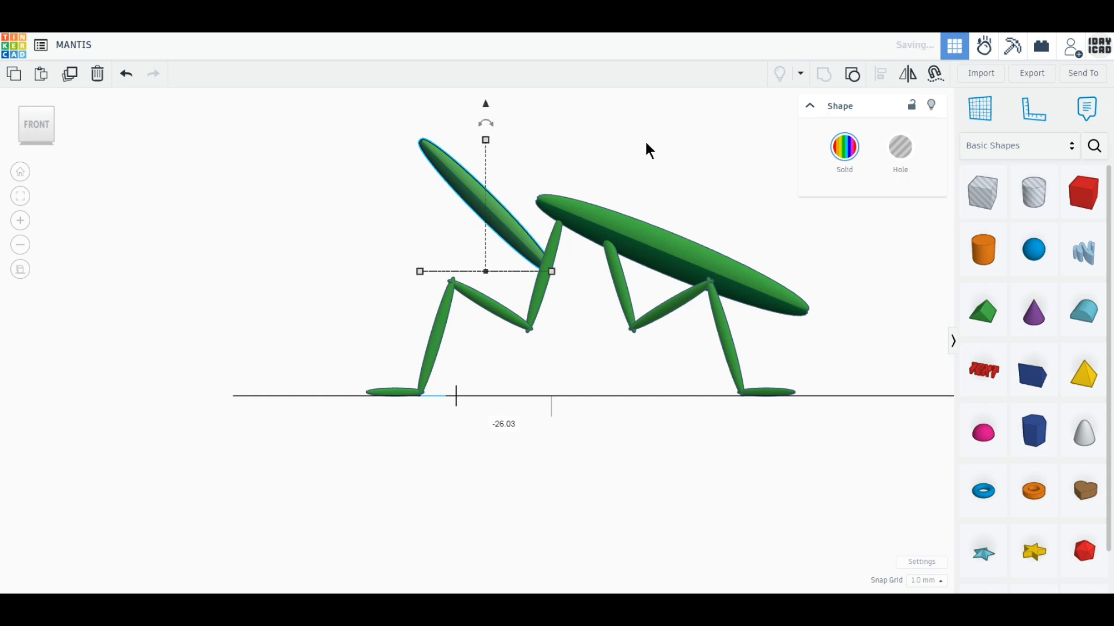
{"action": "middle_click_drag", "start_coordinate": [646, 149], "coordinate": [654, 303]}
{"action": "left_click_drag", "start_coordinate": [491, 257], "coordinate": [497, 201]}
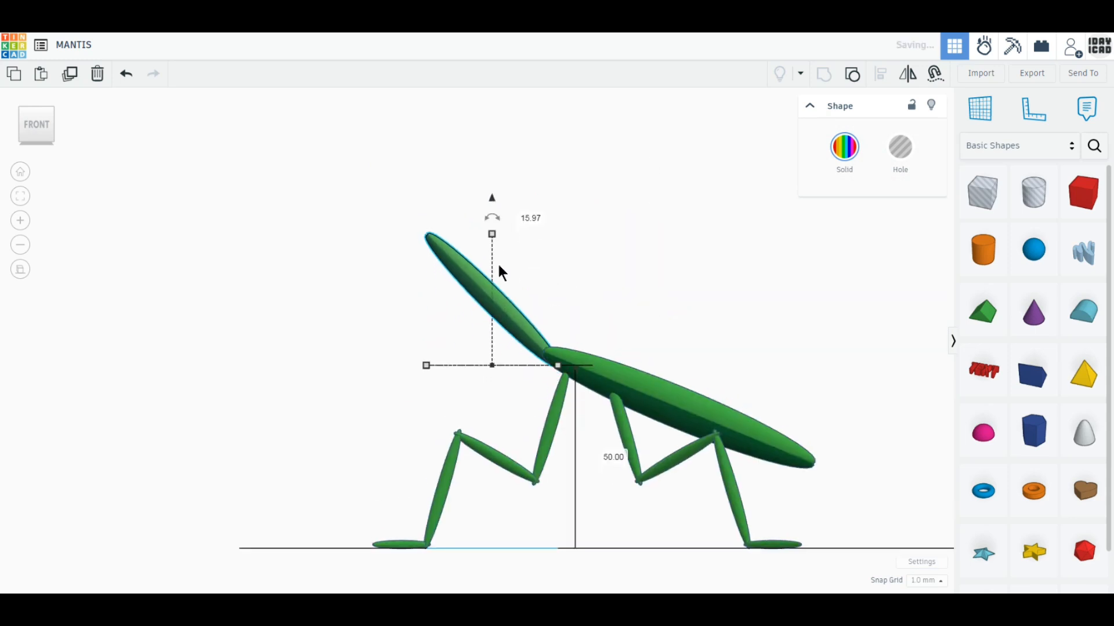
{"action": "left_click_drag", "start_coordinate": [468, 283], "coordinate": [475, 284]}
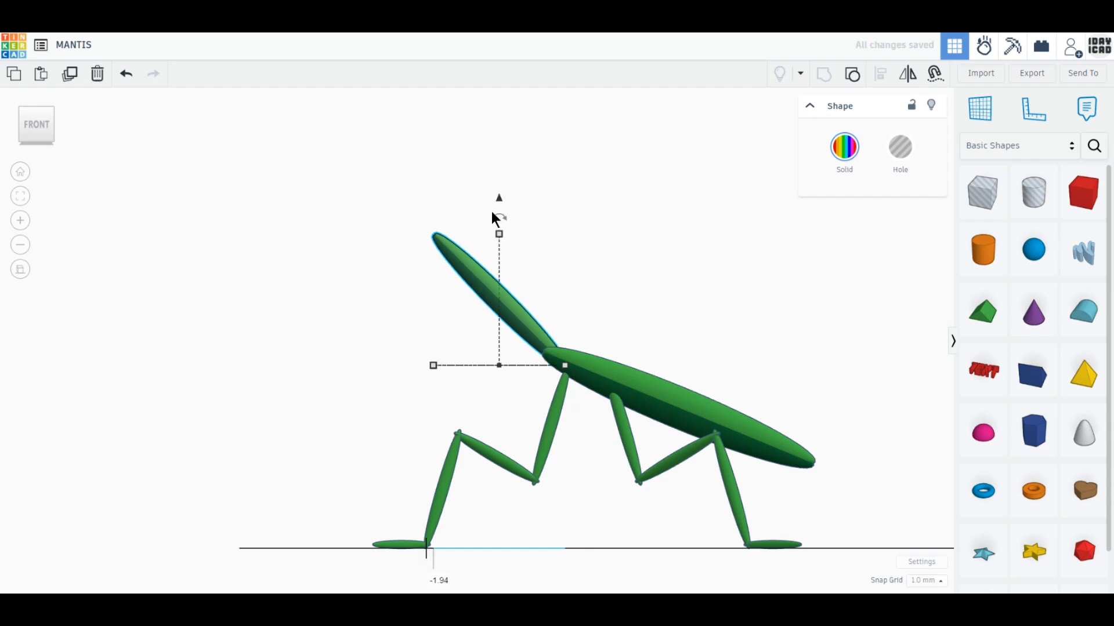
{"action": "left_click_drag", "start_coordinate": [500, 198], "coordinate": [499, 203]}
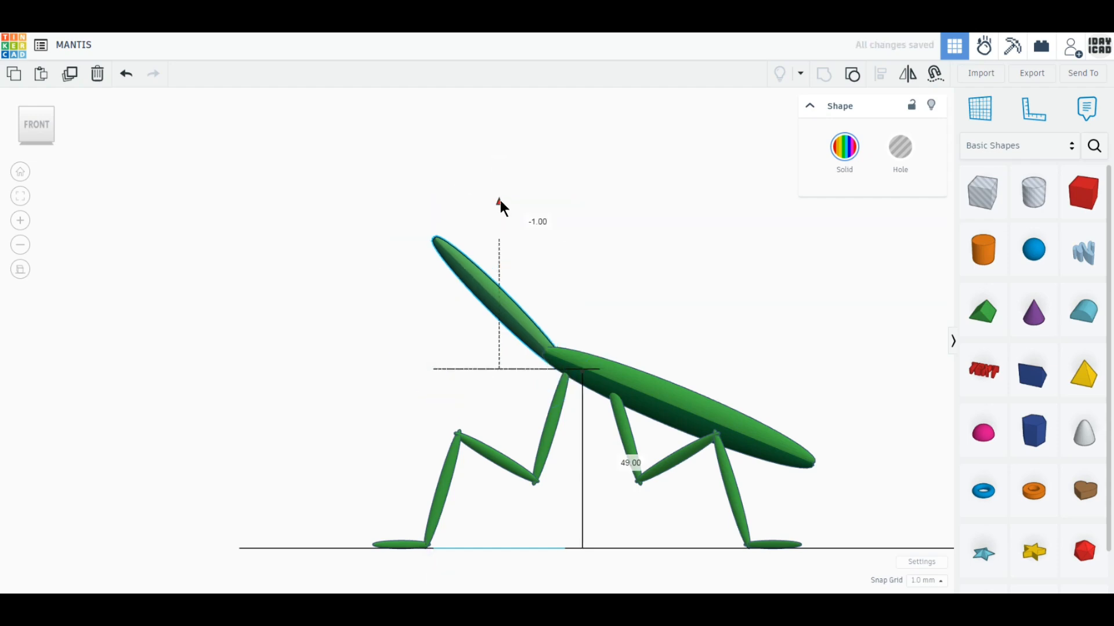
{"action": "left_click", "coordinate": [35, 101]}
{"action": "left_click_drag", "start_coordinate": [481, 373], "coordinate": [475, 378]}
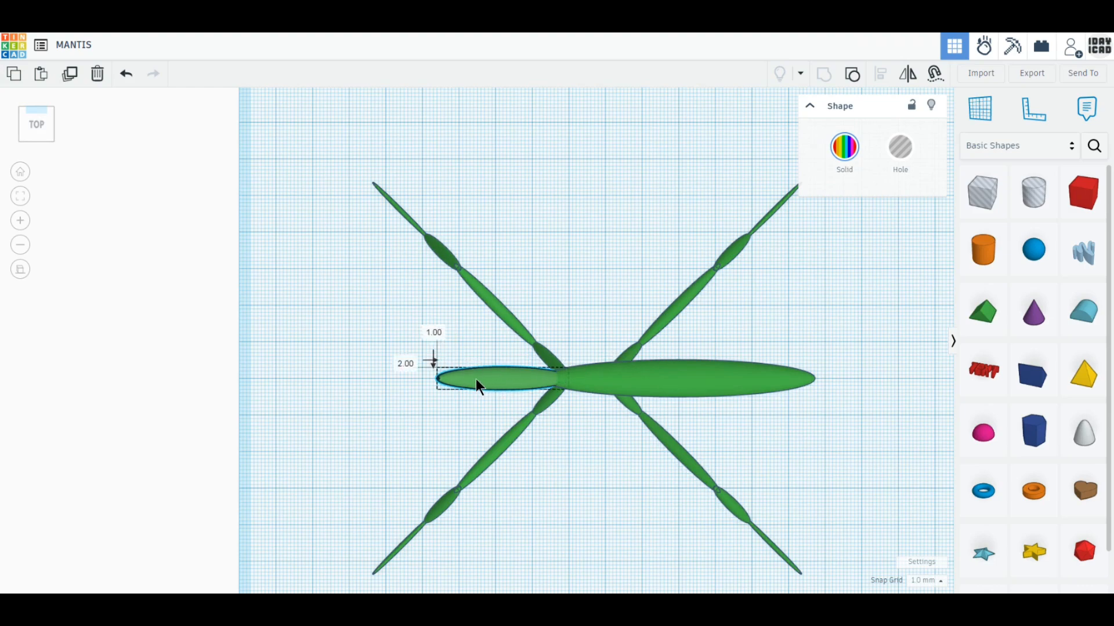
- Duplicate the near front leg, move the copy 41 mm and 13 mm clear of the model, and rotate it 45° about the vertical axis
{"action": "left_click", "coordinate": [37, 150]}
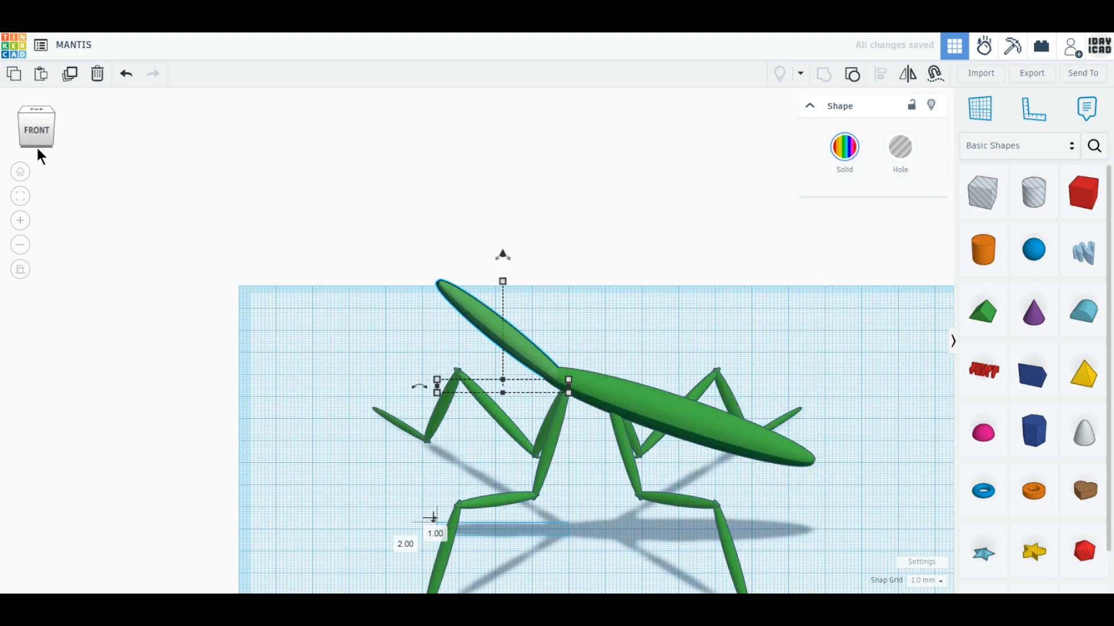
{"action": "left_click", "coordinate": [228, 298]}
{"action": "scroll", "coordinate": [227, 297], "scroll_direction": "down", "scroll_amount": 2}
{"action": "right_click_drag", "start_coordinate": [228, 298], "coordinate": [348, 400]}
{"action": "left_click", "coordinate": [500, 517]}
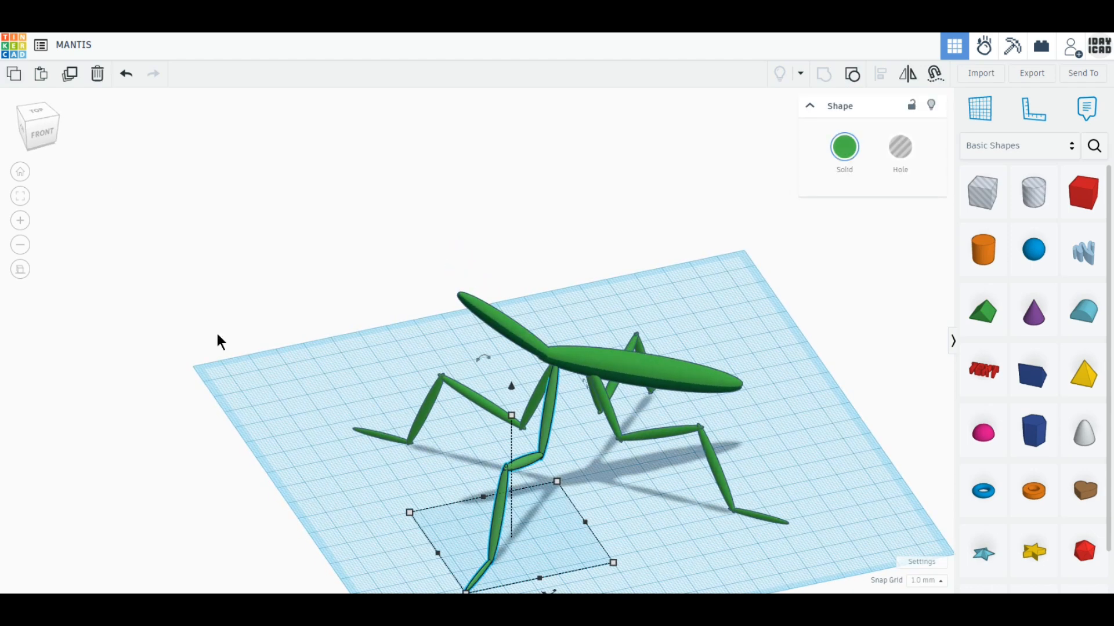
{"action": "left_click", "coordinate": [69, 74]}
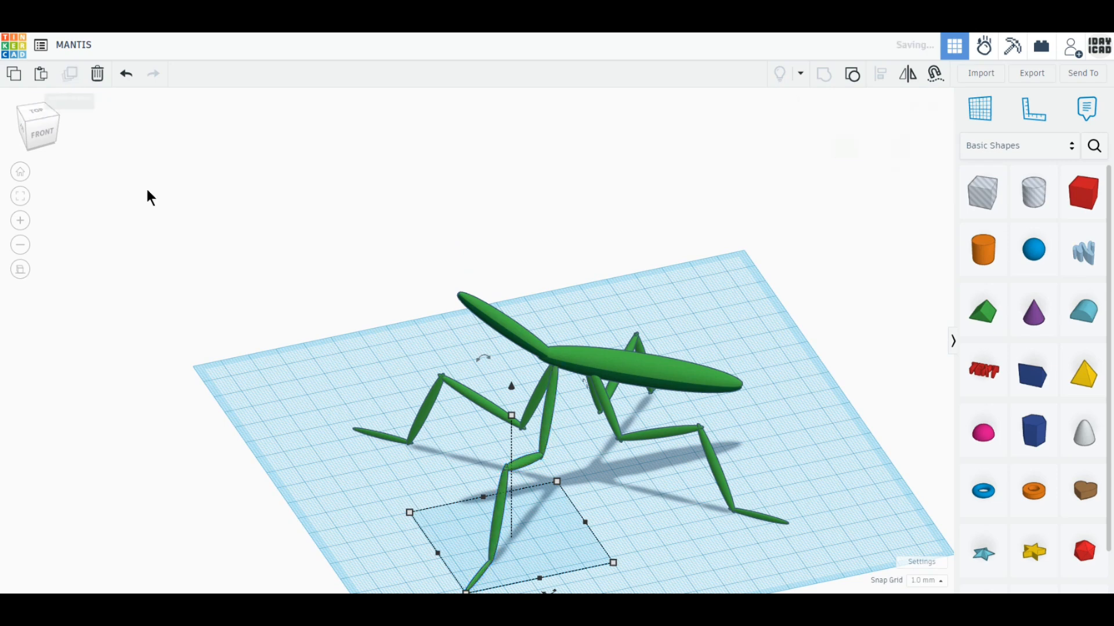
{"action": "middle_click_drag", "start_coordinate": [254, 383], "coordinate": [214, 269]}
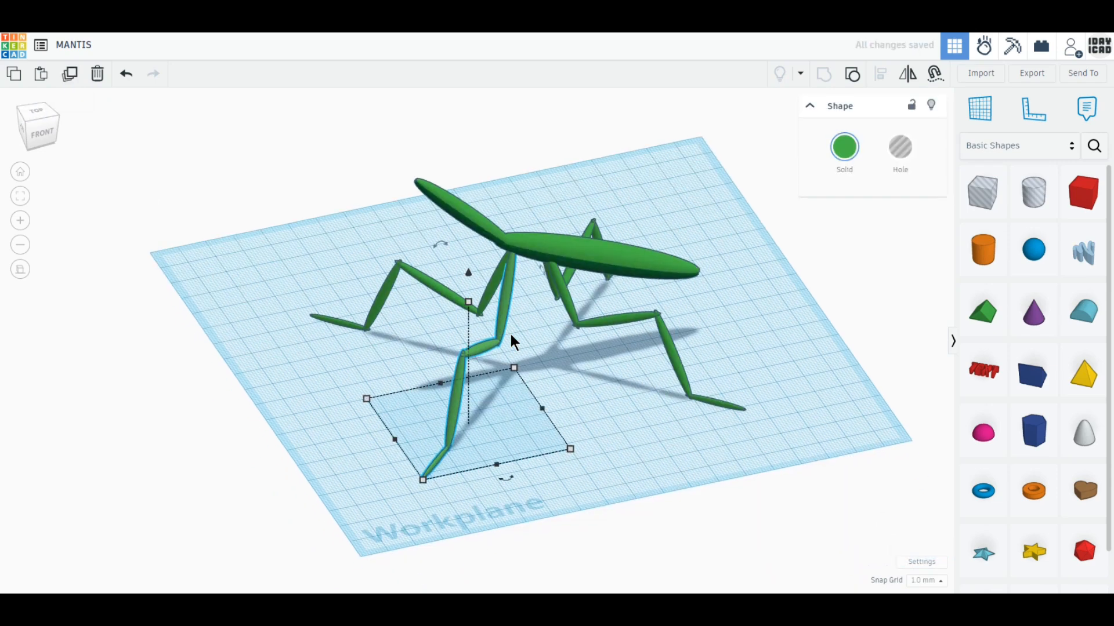
{"action": "left_click_drag", "start_coordinate": [514, 342], "coordinate": [594, 400]}
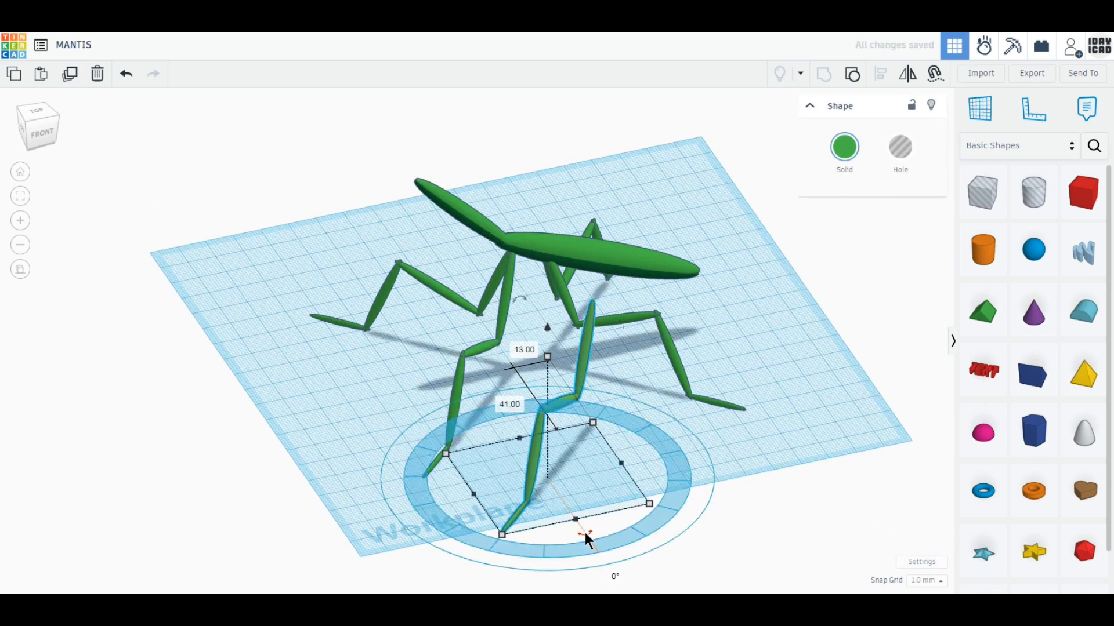
{"action": "left_click_drag", "start_coordinate": [585, 533], "coordinate": [561, 492]}
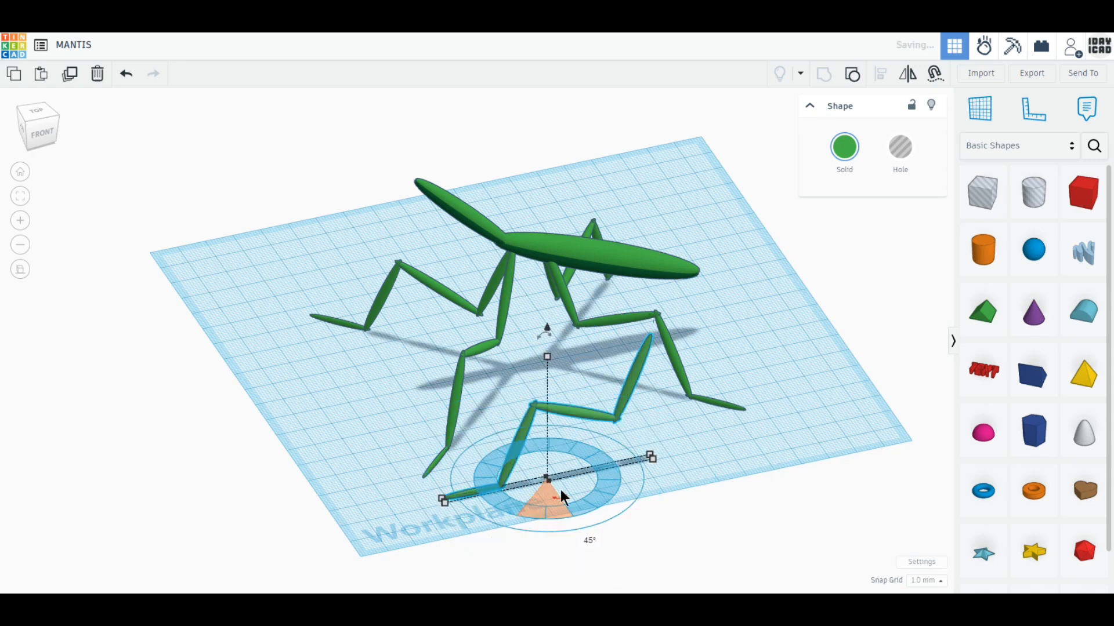
- Ungroup the copied leg and delete its foot segment
{"action": "left_click", "coordinate": [649, 484]}
{"action": "left_click", "coordinate": [484, 491]}
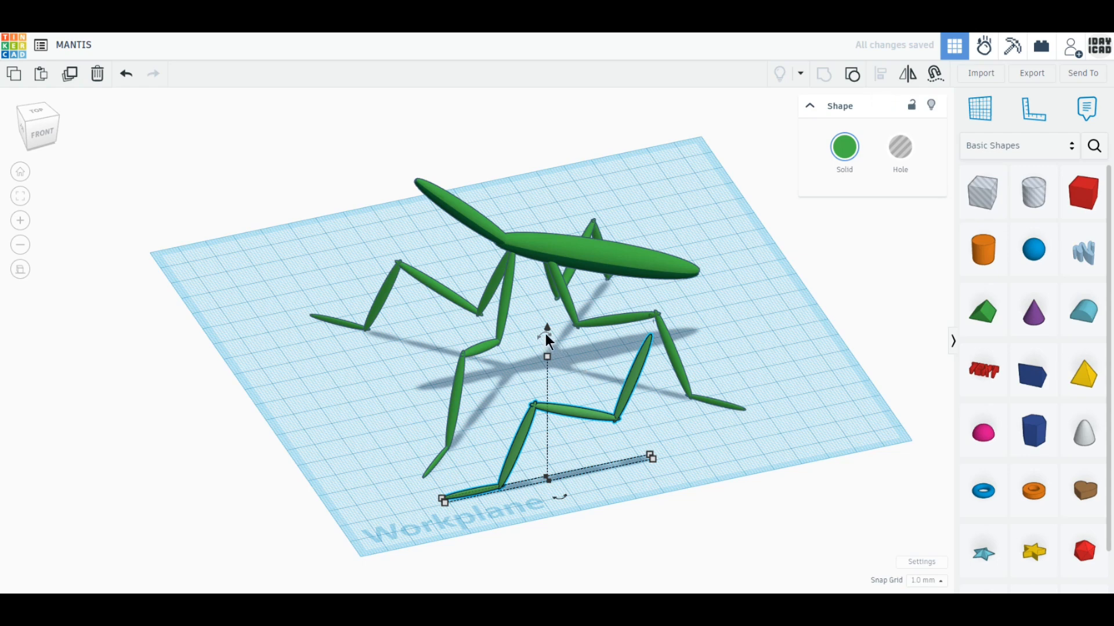
{"action": "left_click", "coordinate": [852, 80]}
{"action": "left_click", "coordinate": [489, 495]}
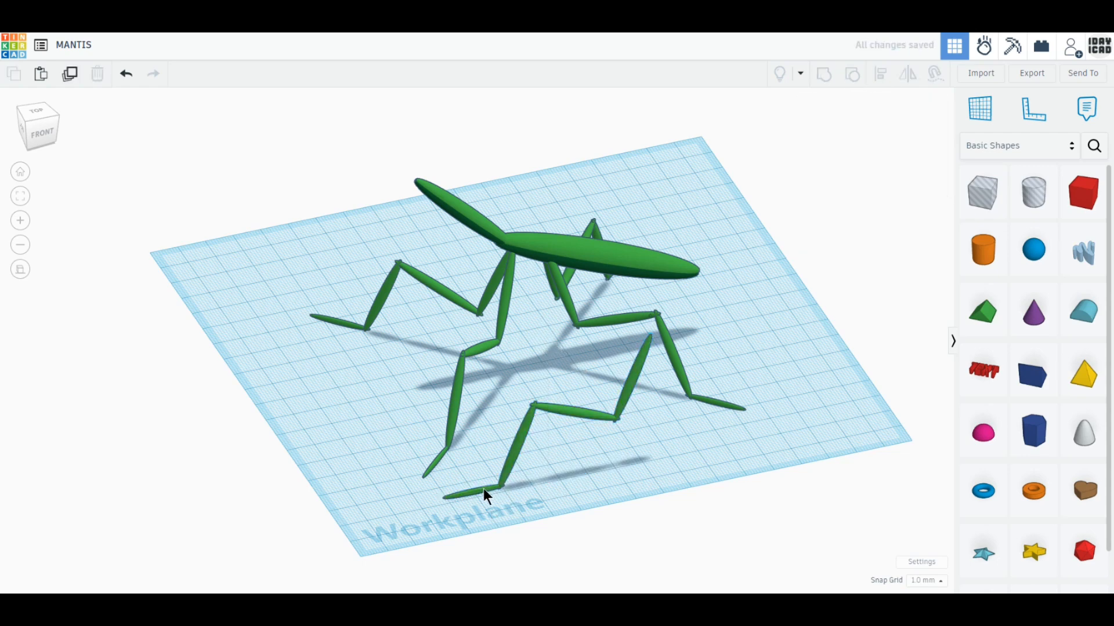
{"action": "left_click", "coordinate": [482, 489]}
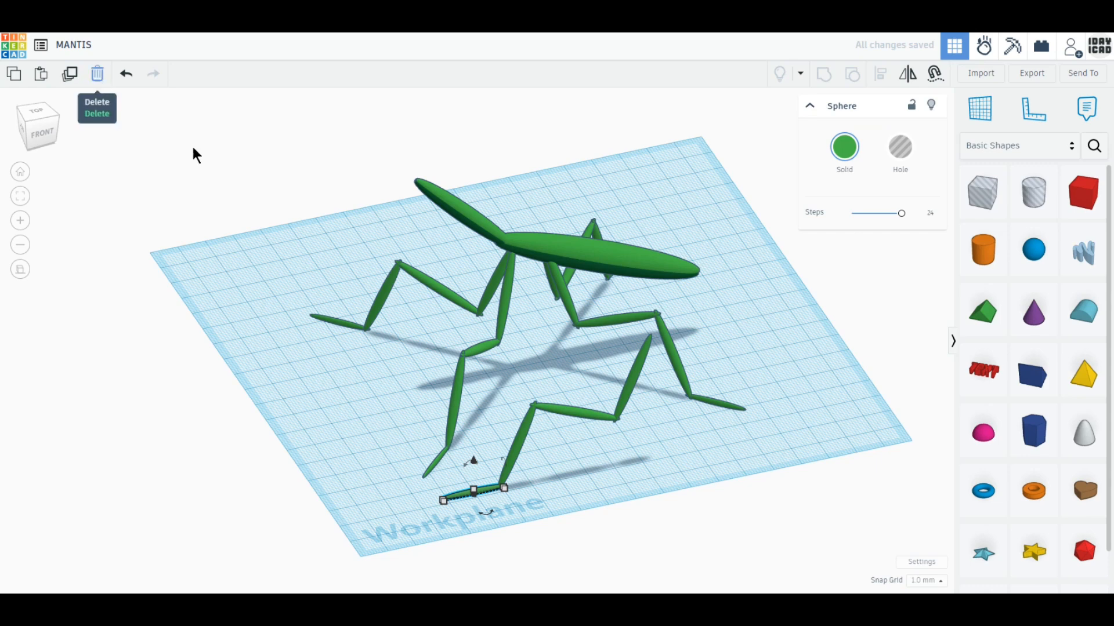
{"action": "key", "text": "Delete"}
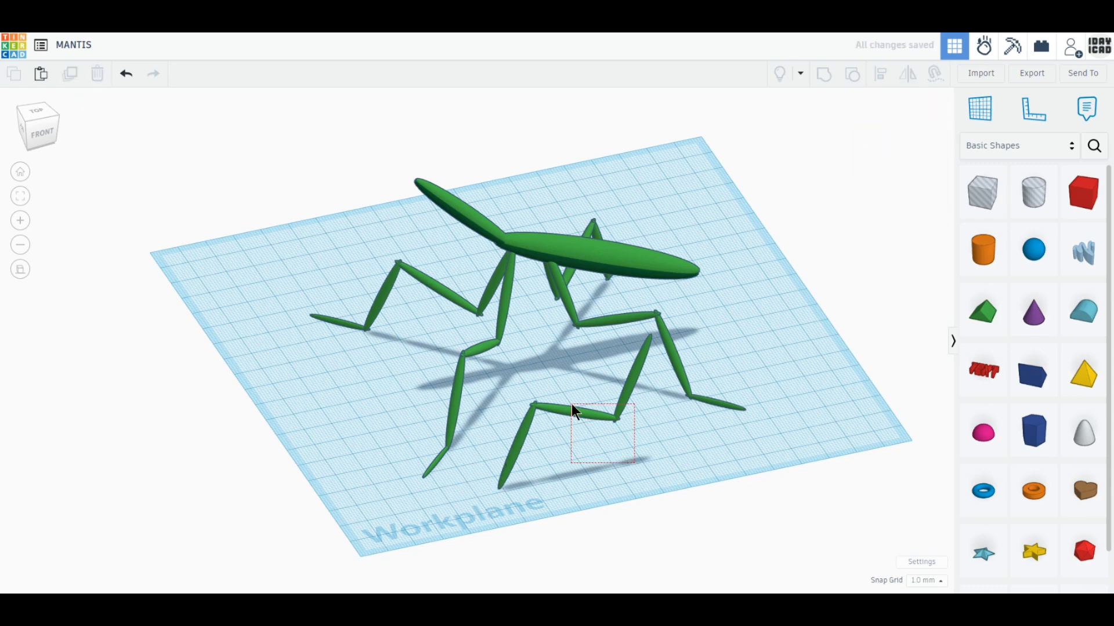
- Rotate the copied leg's middle segment 45° clockwise and lower it 8.66 mm onto the workplane
{"action": "left_click", "coordinate": [587, 417]}
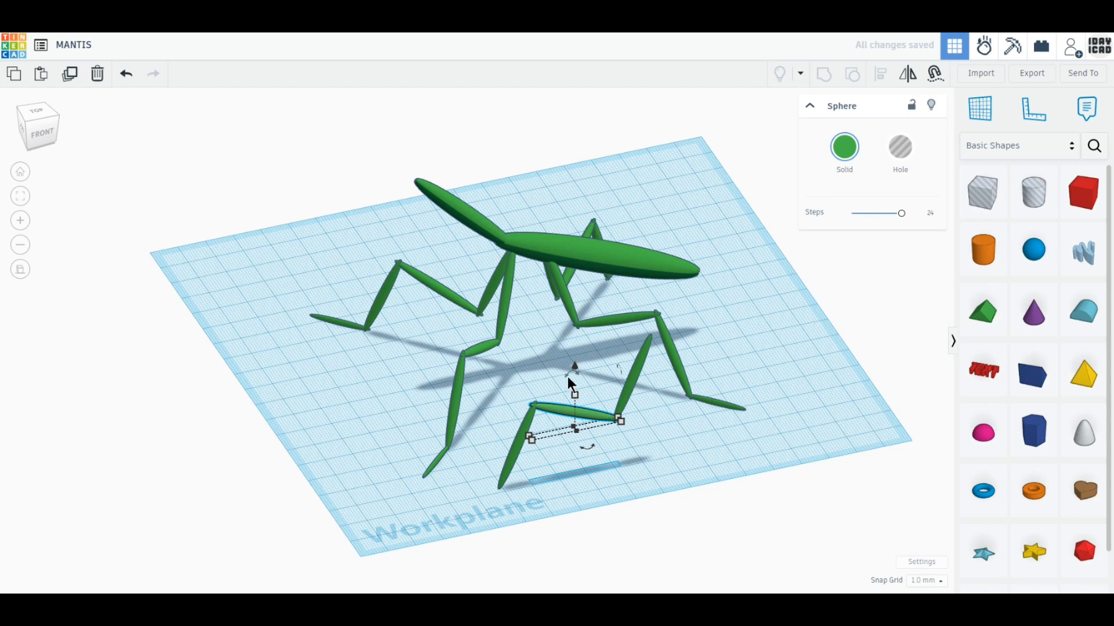
{"action": "left_click_drag", "start_coordinate": [568, 378], "coordinate": [596, 380]}
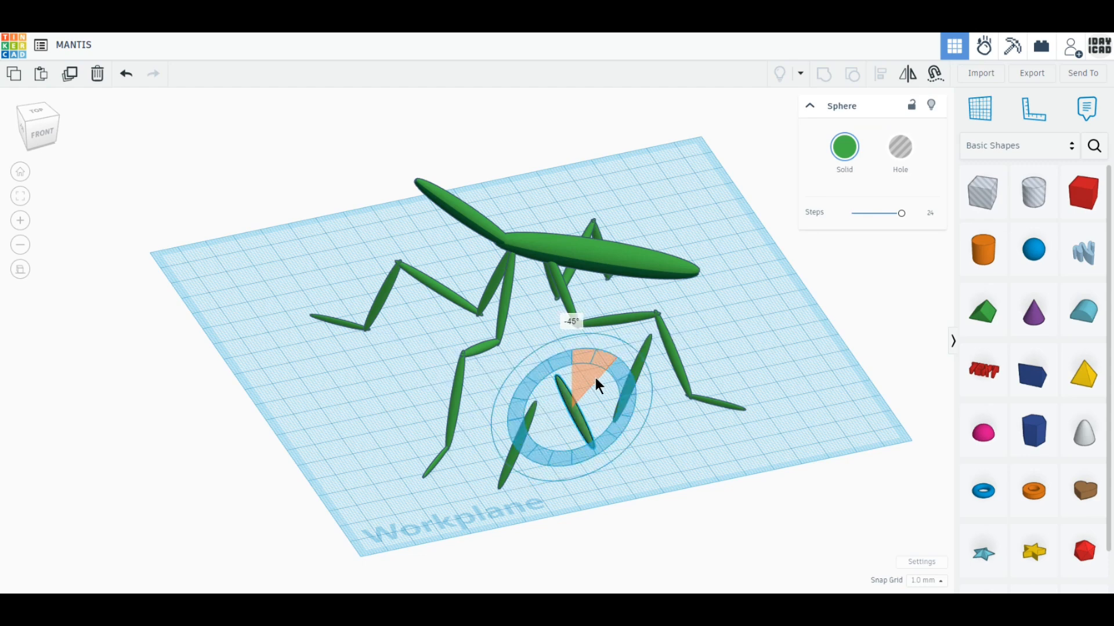
{"action": "left_click", "coordinate": [634, 373]}
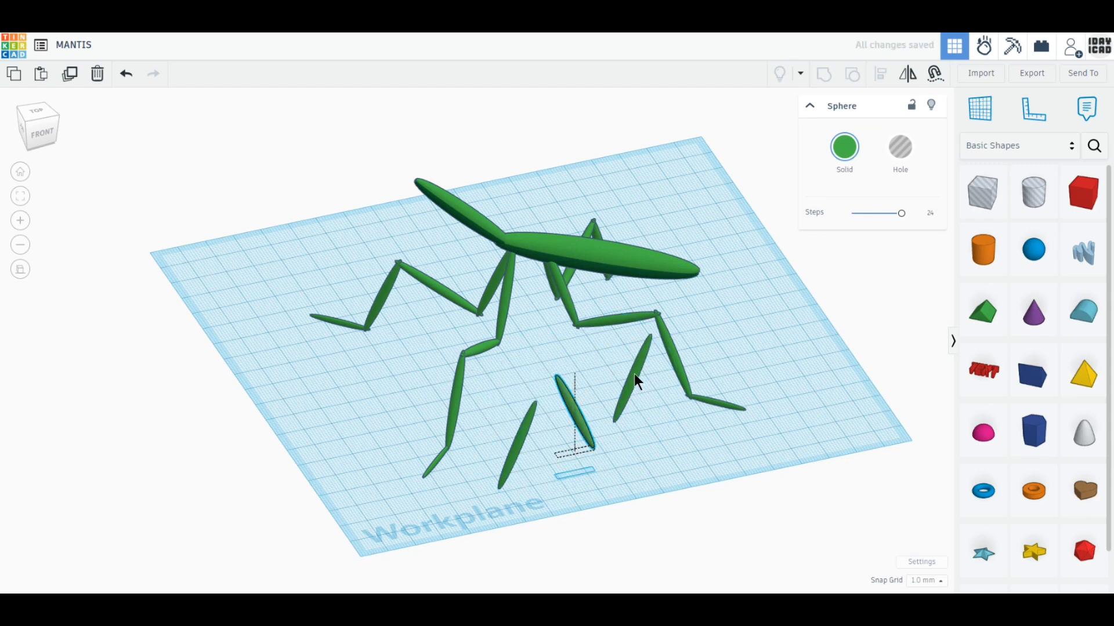
{"action": "left_click", "coordinate": [576, 409]}
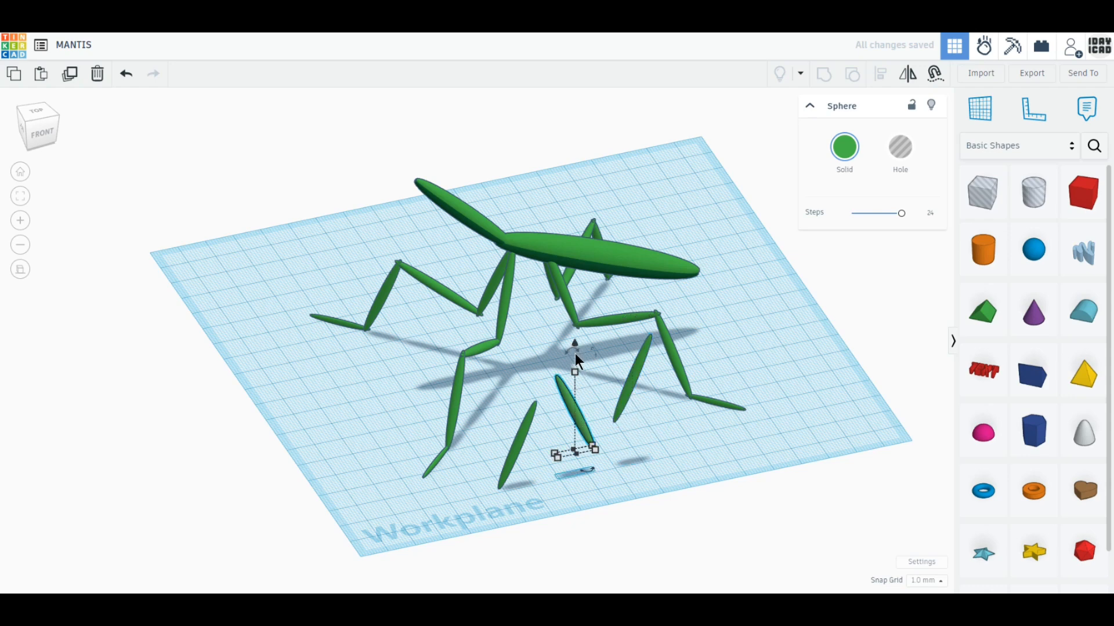
{"action": "left_click_drag", "start_coordinate": [575, 353], "coordinate": [574, 367]}
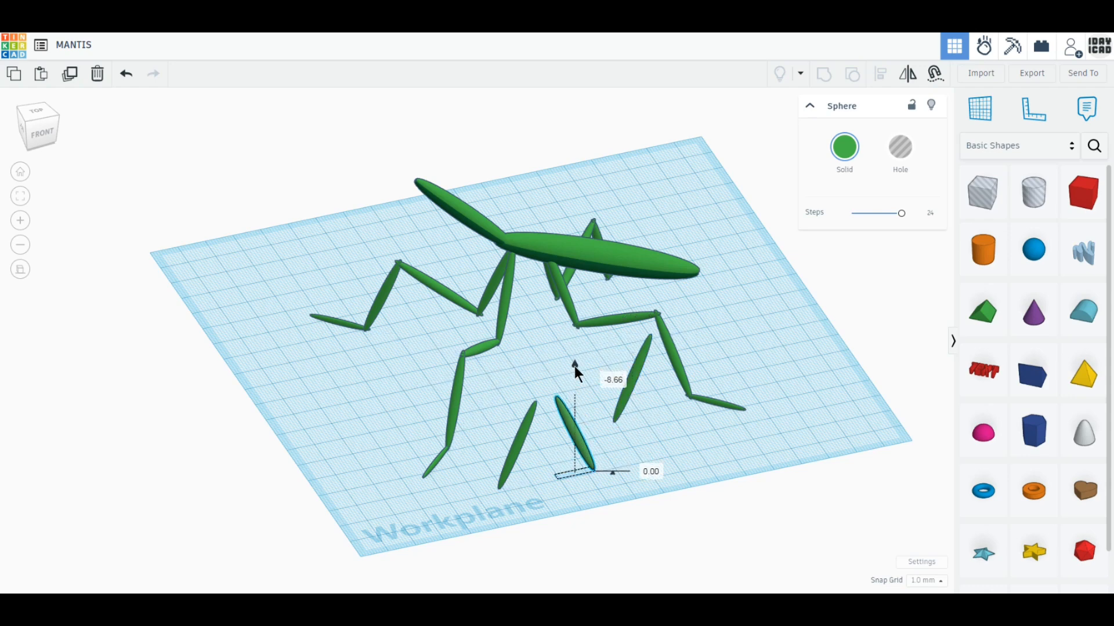
- Lower the copied leg's upper segment 18.32 mm to 1 mm below the workplane
{"action": "left_click", "coordinate": [634, 368]}
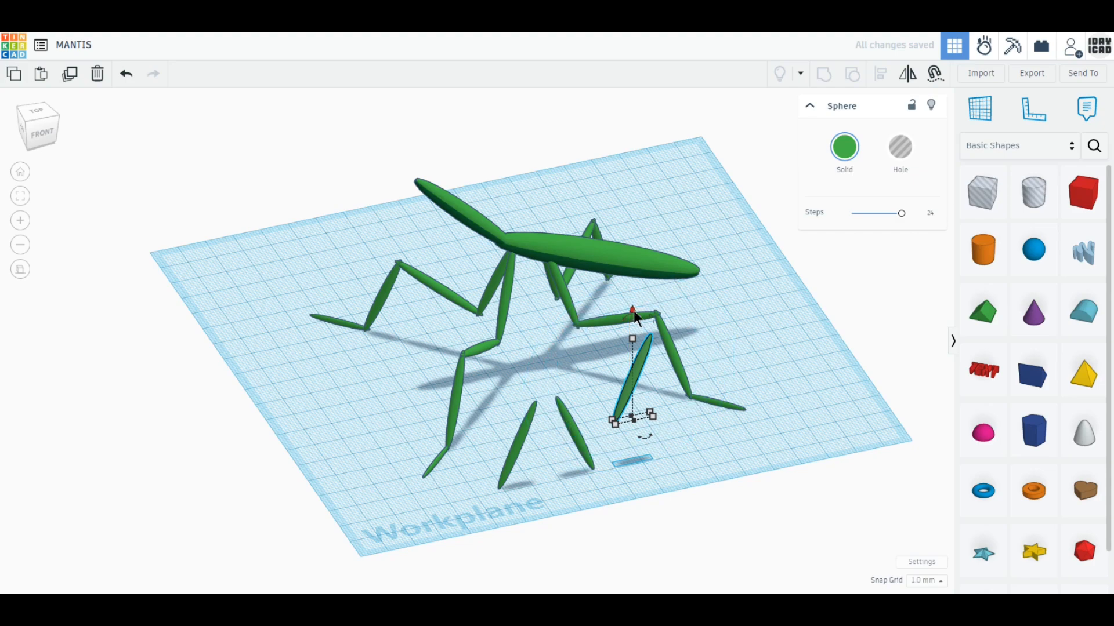
{"action": "left_click_drag", "start_coordinate": [634, 311], "coordinate": [634, 355]}
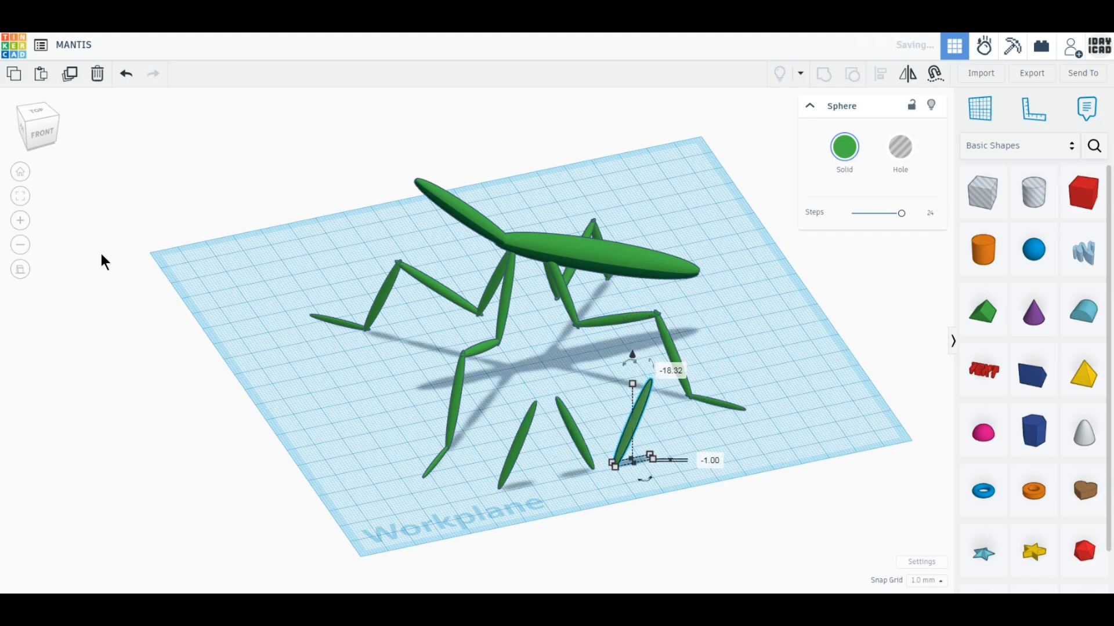
{"action": "left_click", "coordinate": [43, 132]}
{"action": "left_click", "coordinate": [40, 110]}
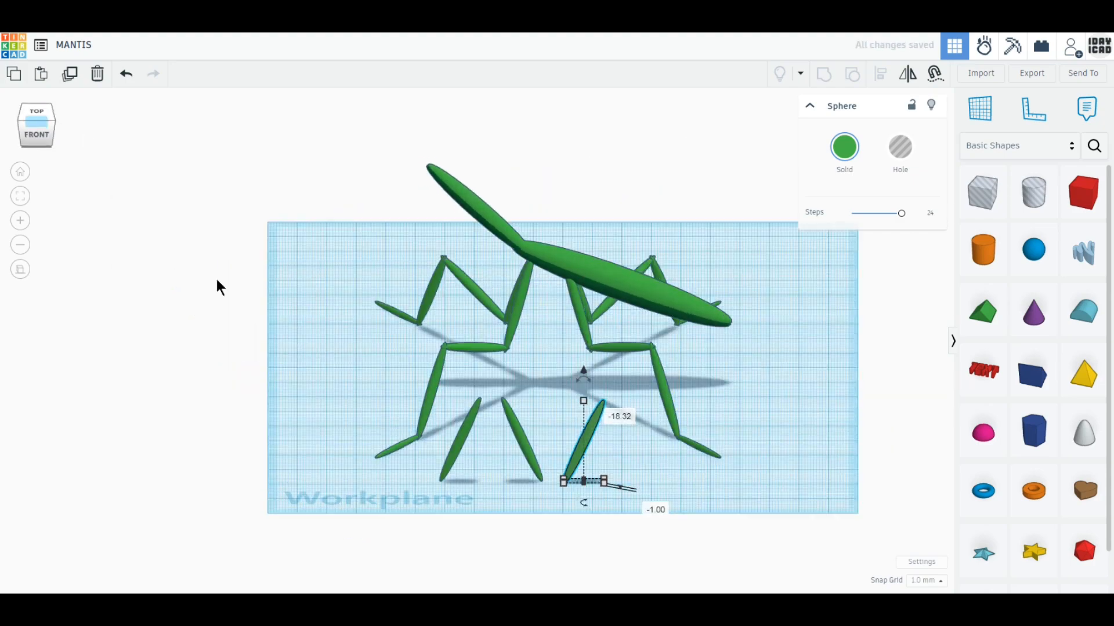
{"action": "scroll", "coordinate": [513, 481], "scroll_direction": "up", "scroll_amount": 5}
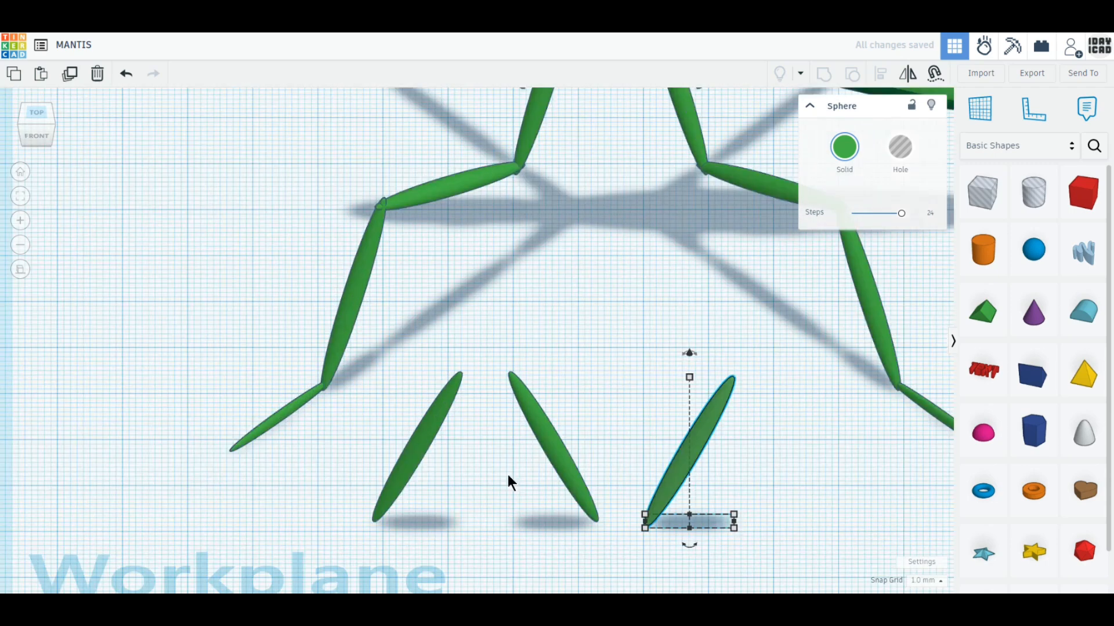
- Move the copied arm's middle segment 8.36 mm toward the end segment so their upper tips meet
{"action": "left_click", "coordinate": [531, 409]}
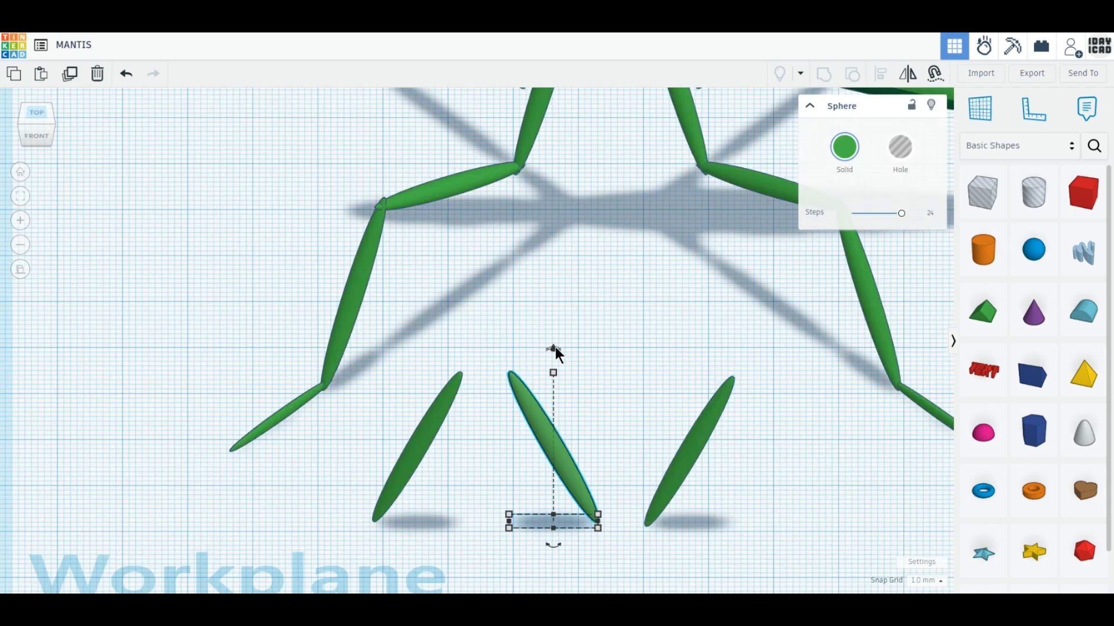
{"action": "mouse_move", "coordinate": [554, 349]}
{"action": "left_mouse_down"}
{"action": "mouse_move", "coordinate": [553, 360]}
{"action": "mouse_move", "coordinate": [553, 348]}
{"action": "left_mouse_up"}
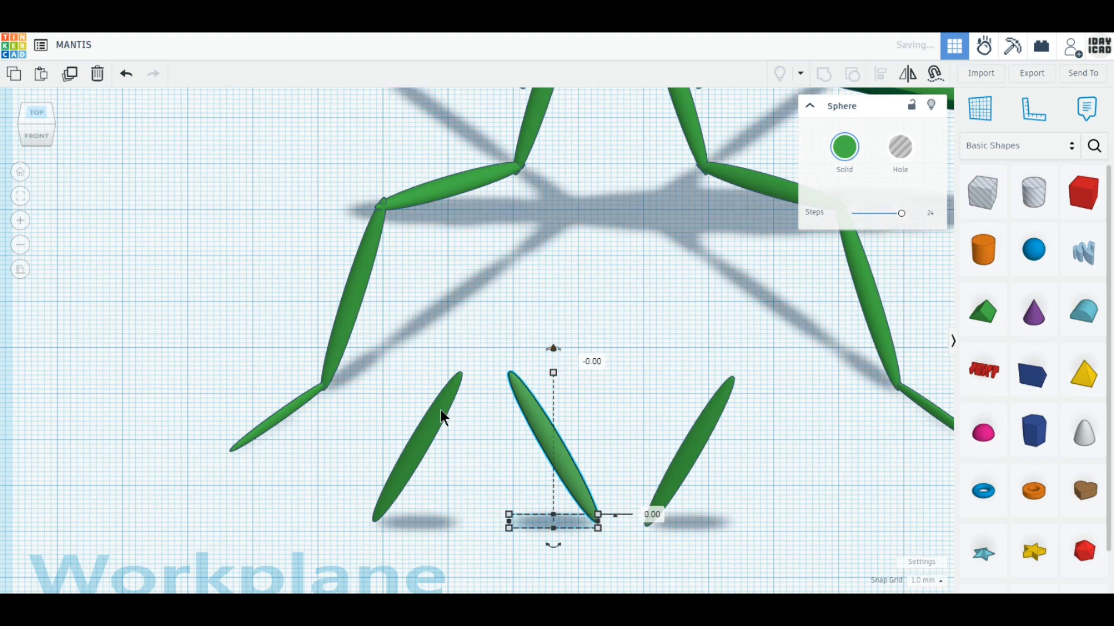
{"action": "left_click", "coordinate": [440, 409]}
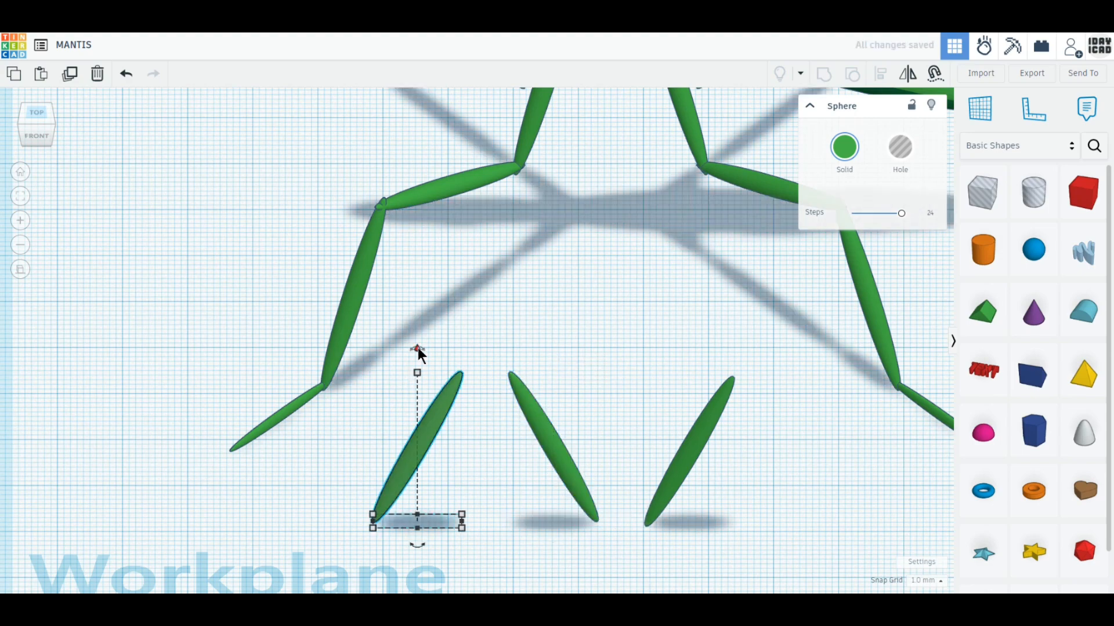
{"action": "left_click_drag", "start_coordinate": [417, 350], "coordinate": [418, 349]}
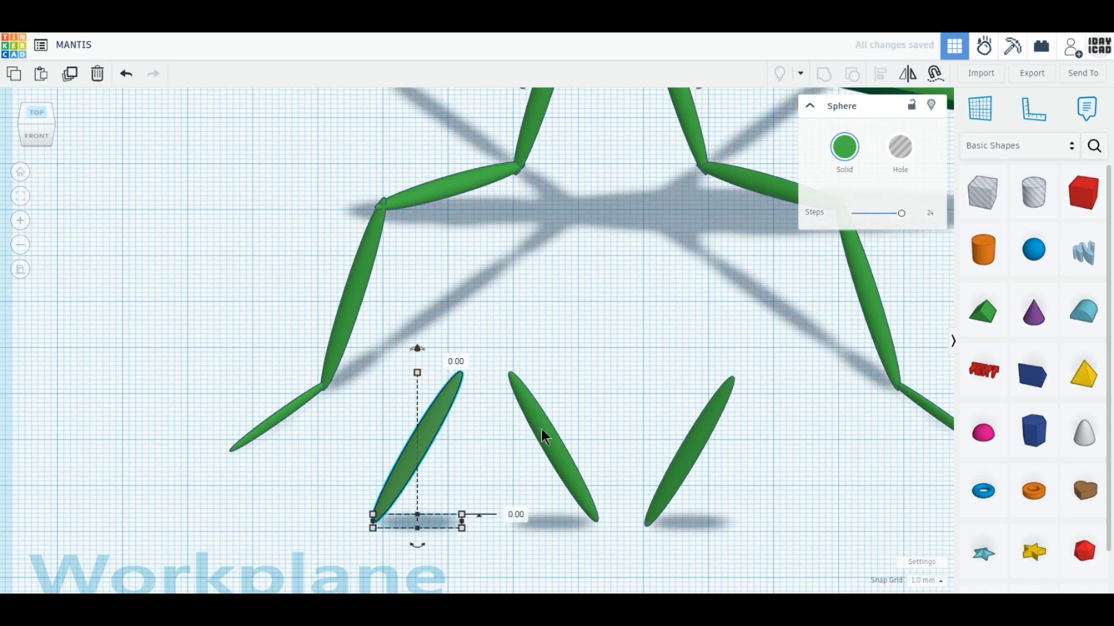
{"action": "left_click_drag", "start_coordinate": [542, 429], "coordinate": [490, 428]}
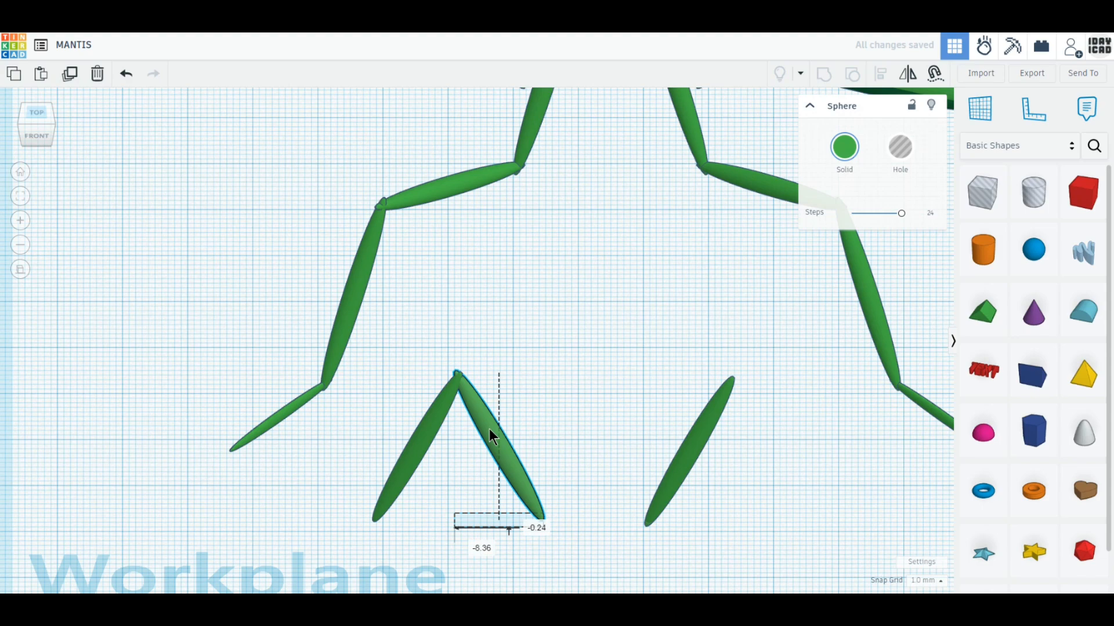
- Set the width of the arm's outer end segment to 1 mm
{"action": "left_click", "coordinate": [37, 113]}
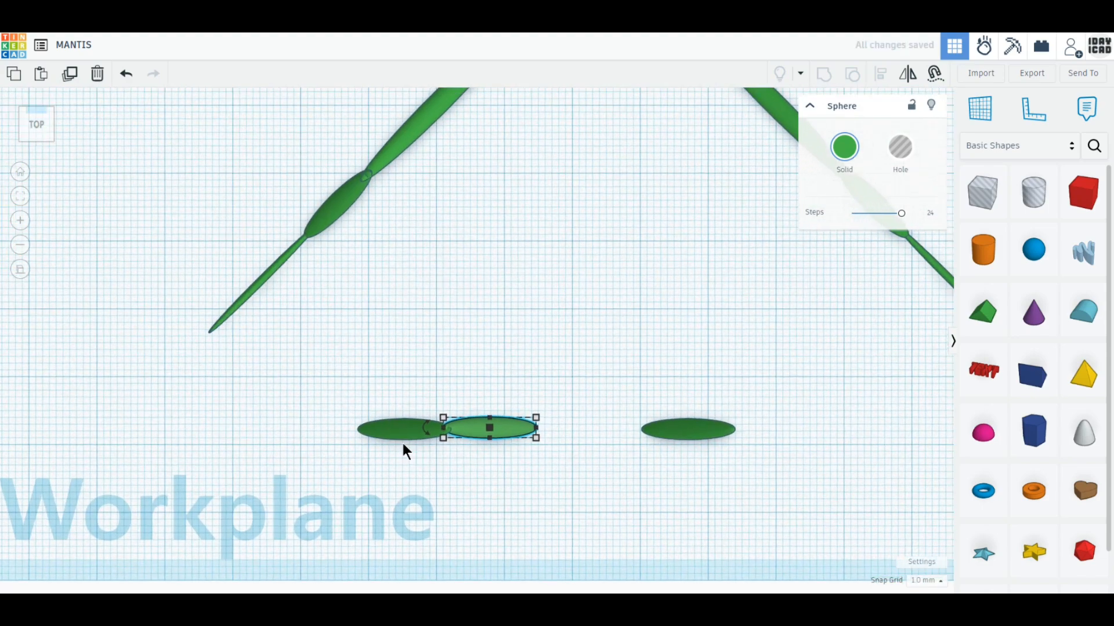
{"action": "left_click", "coordinate": [398, 459]}
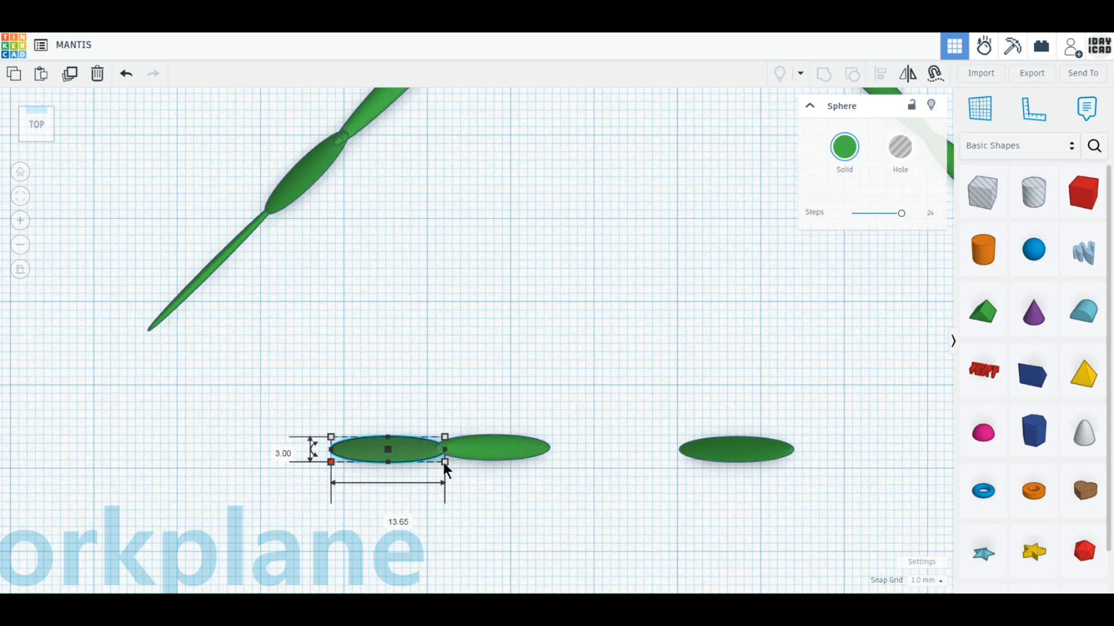
{"action": "left_click", "coordinate": [502, 448]}
{"action": "type", "text": "1"}
{"action": "key", "text": "Return"}
{"action": "left_click", "coordinate": [403, 475]}
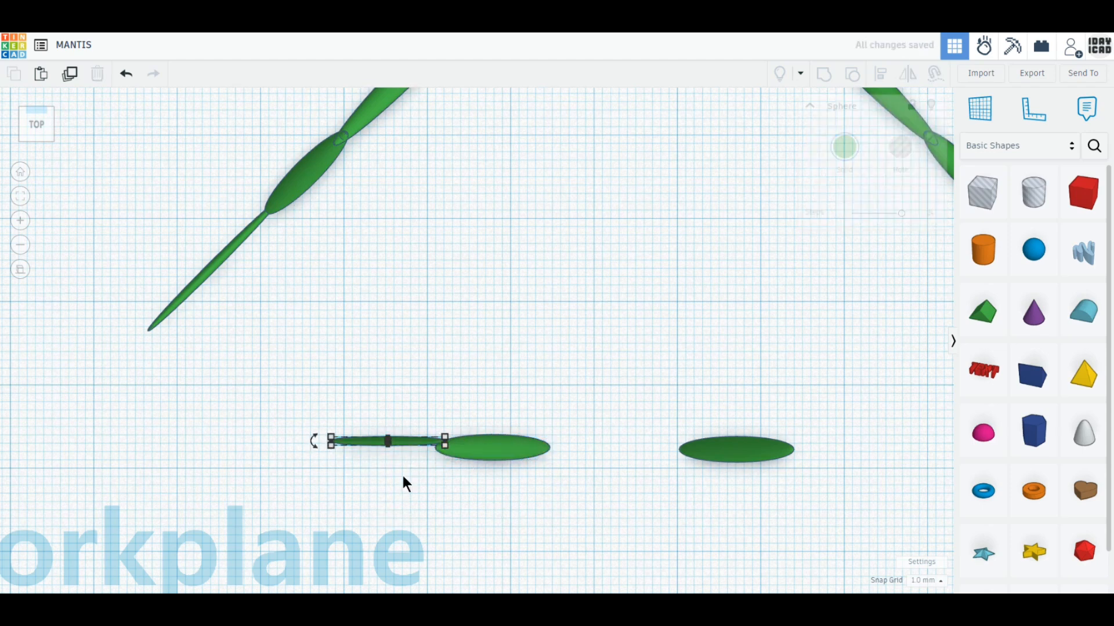
- Line up the three arm segments end to end in plan, moving the separate third segment 18.27 mm to meet the middle one
{"action": "left_click_drag", "start_coordinate": [406, 442], "coordinate": [407, 462]}
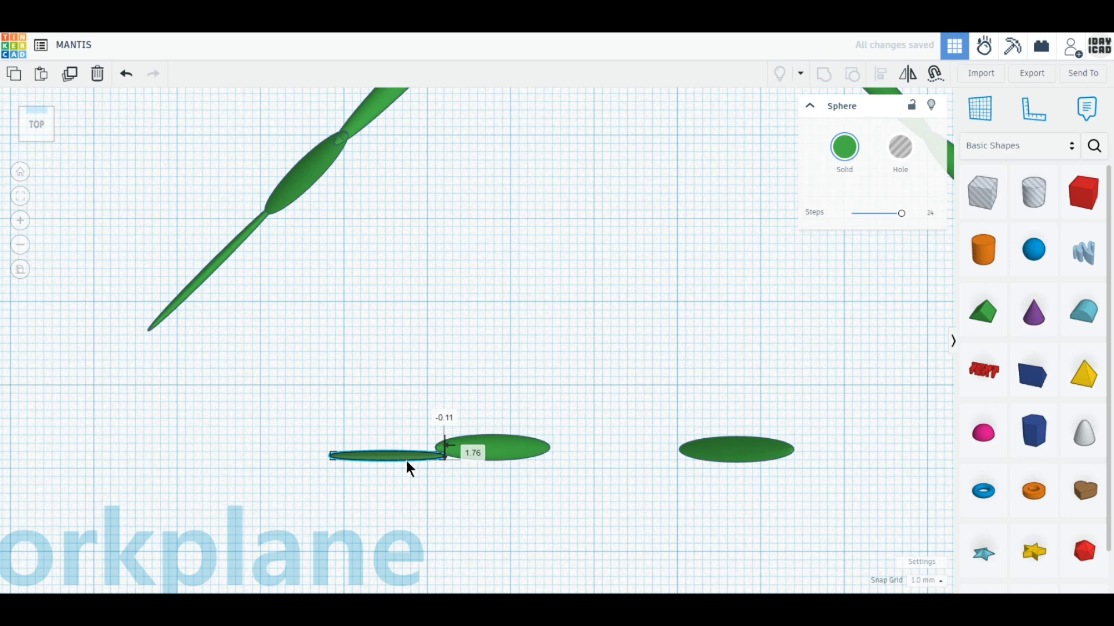
{"action": "left_click", "coordinate": [496, 463]}
{"action": "left_click_drag", "start_coordinate": [495, 460], "coordinate": [489, 460]}
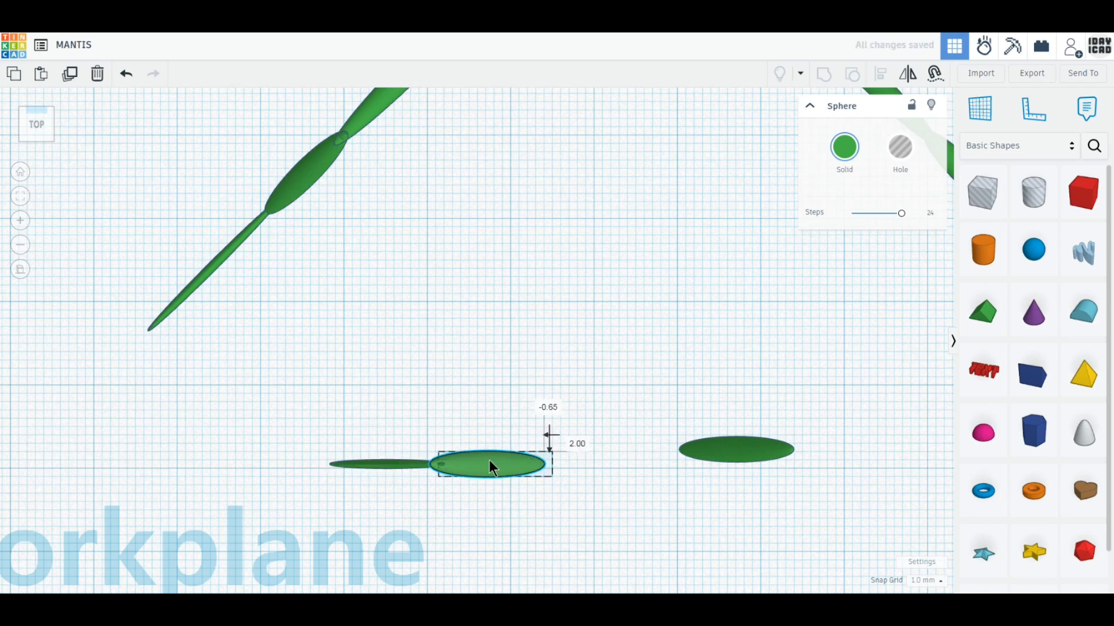
{"action": "left_click_drag", "start_coordinate": [709, 462], "coordinate": [558, 489]}
{"action": "scroll", "coordinate": [558, 490], "scroll_direction": "down", "scroll_amount": 2}
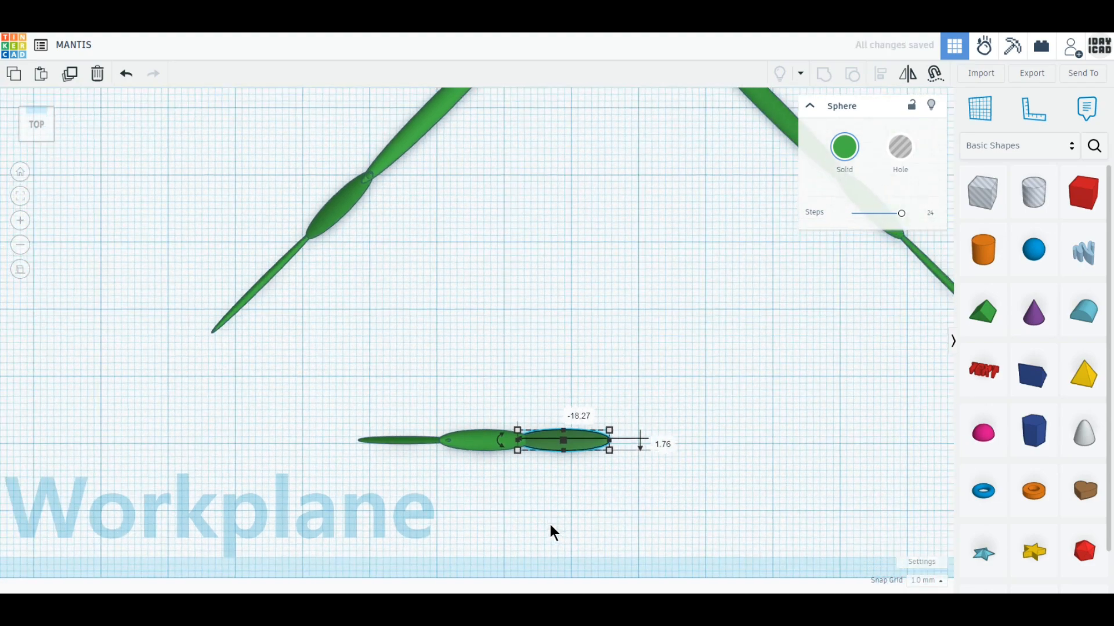
- Raise the third arm segment 1 mm so its lower end joins the middle segment
{"action": "right_click_drag", "start_coordinate": [550, 525], "coordinate": [567, 455]}
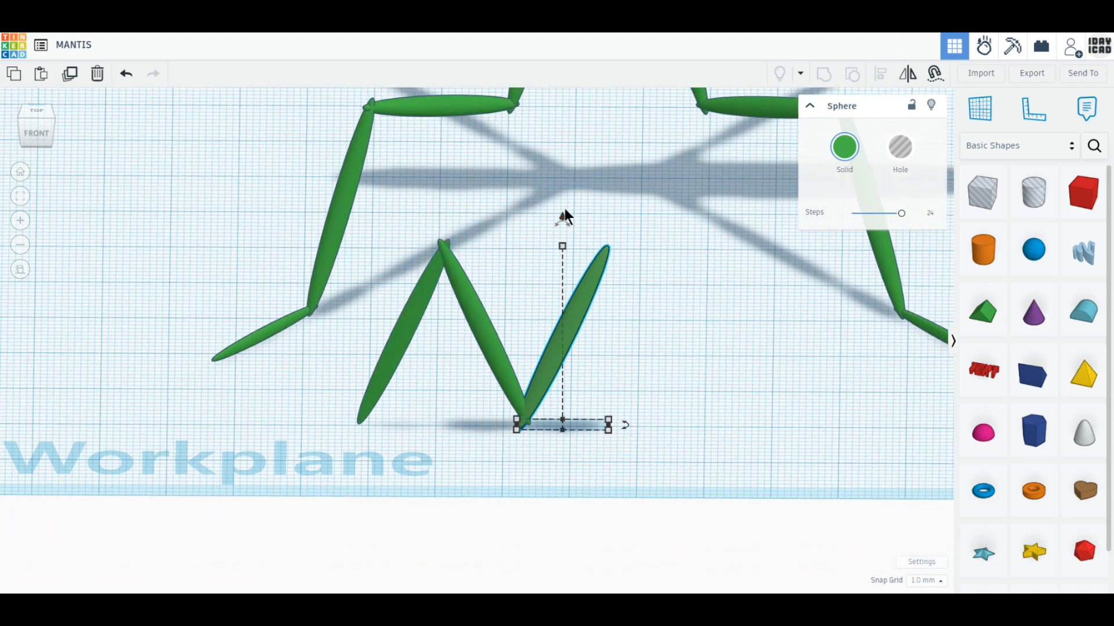
{"action": "left_click", "coordinate": [489, 325]}
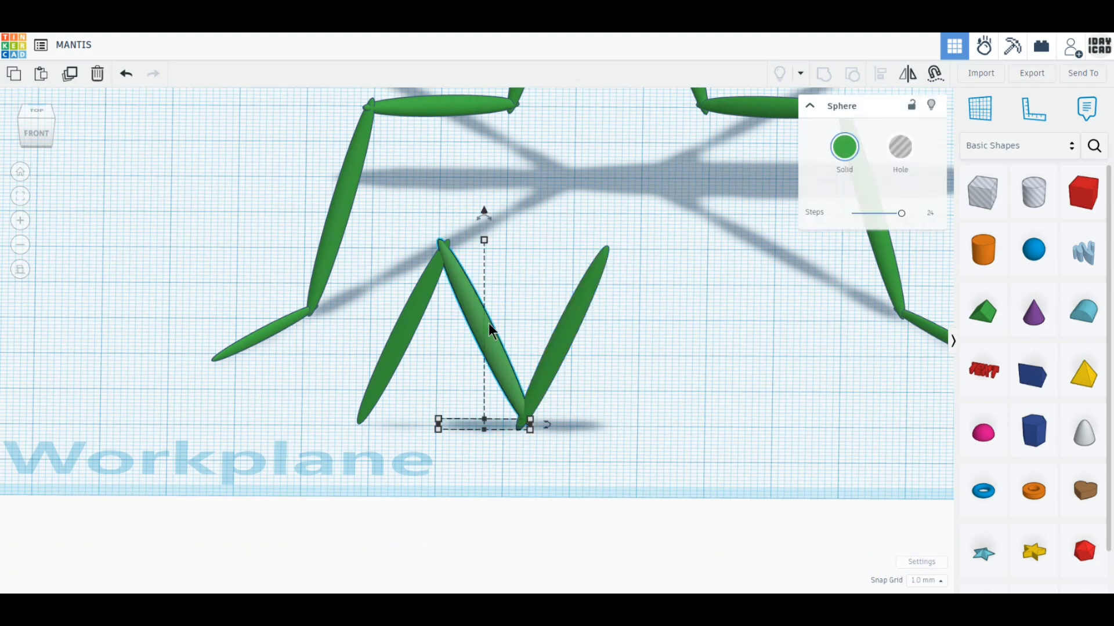
{"action": "left_click", "coordinate": [570, 333]}
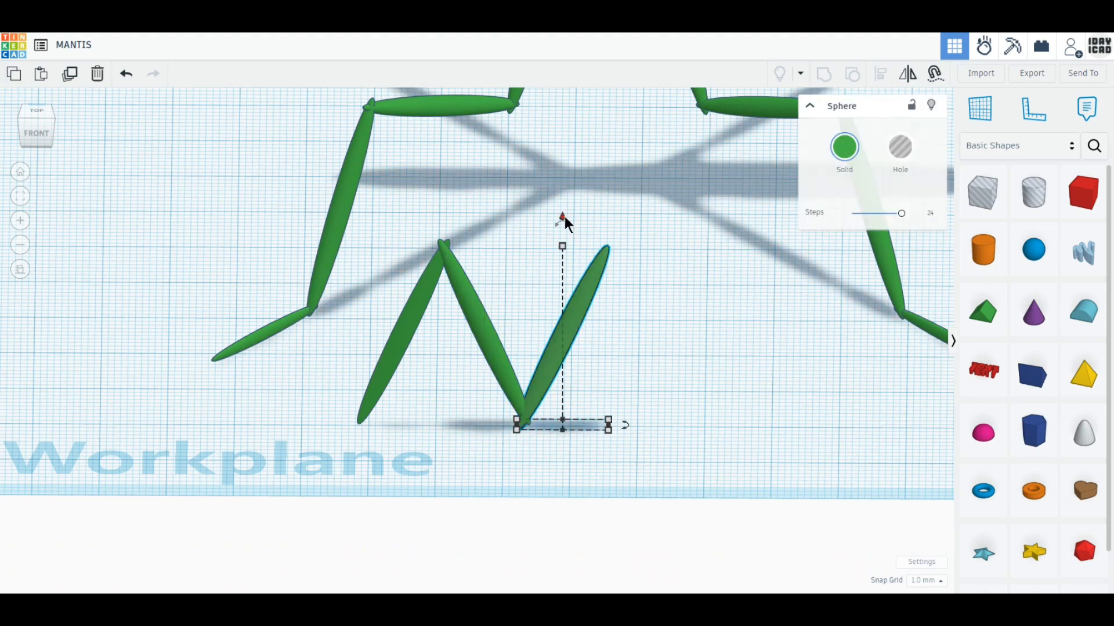
{"action": "left_click_drag", "start_coordinate": [564, 217], "coordinate": [565, 211]}
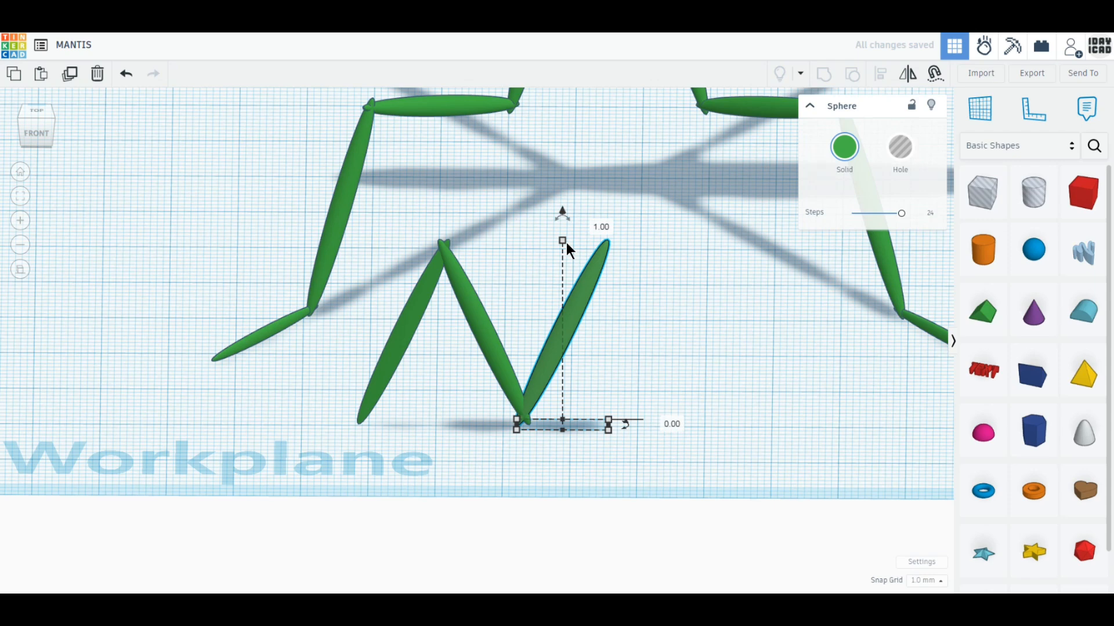
{"action": "left_click", "coordinate": [642, 337]}
- Recolour the thin end segment of the arm golden yellow
{"action": "left_click", "coordinate": [400, 348]}
{"action": "left_click", "coordinate": [844, 147]}
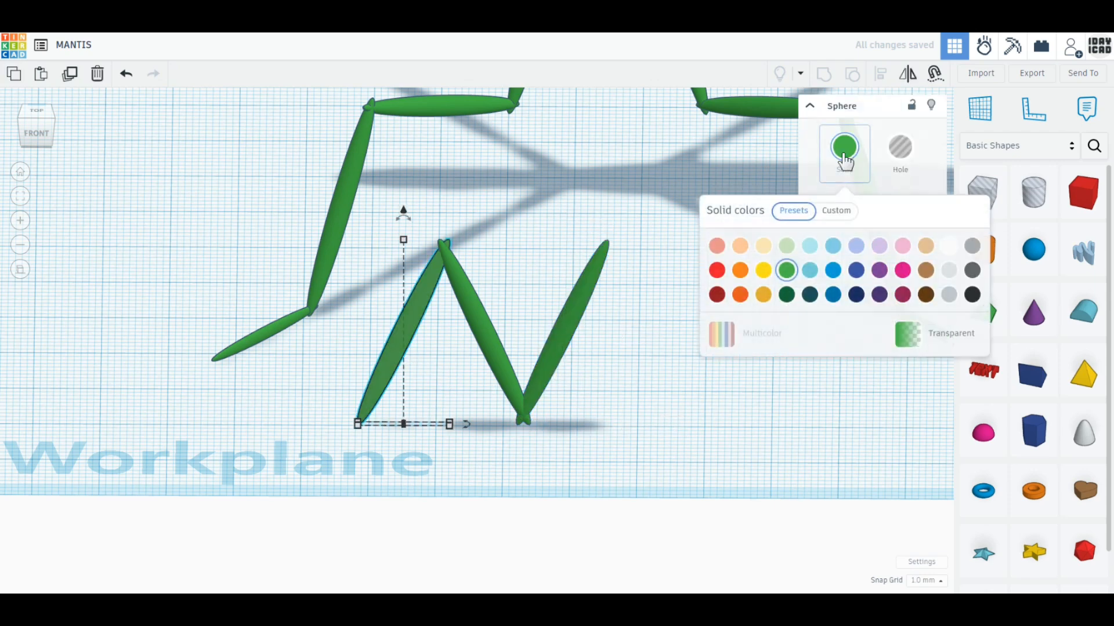
{"action": "left_click", "coordinate": [764, 294]}
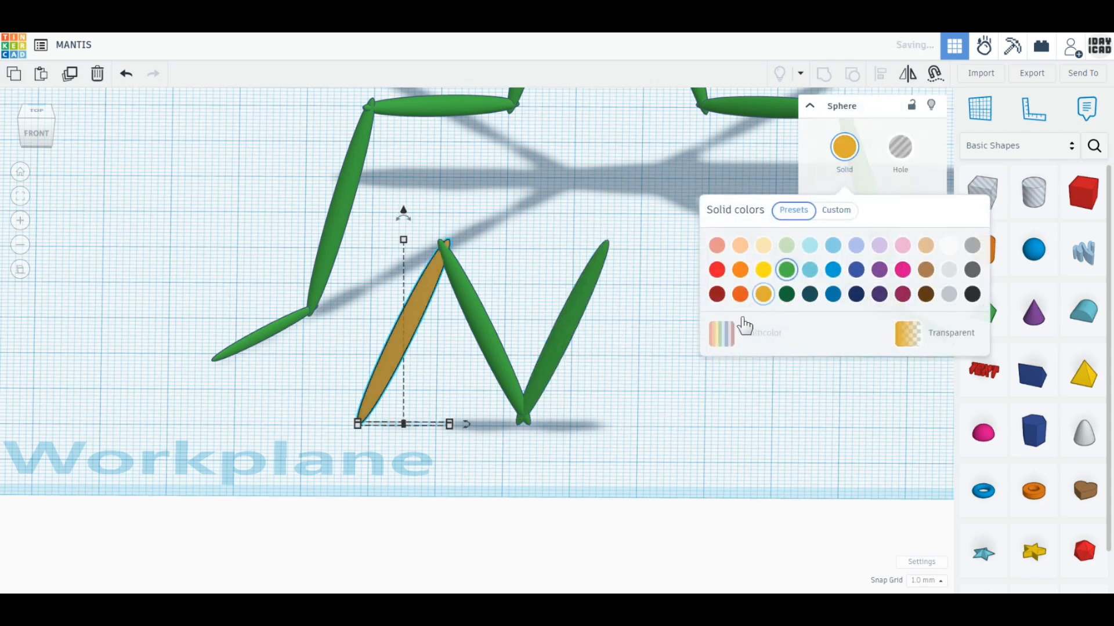
{"action": "left_click", "coordinate": [670, 444]}
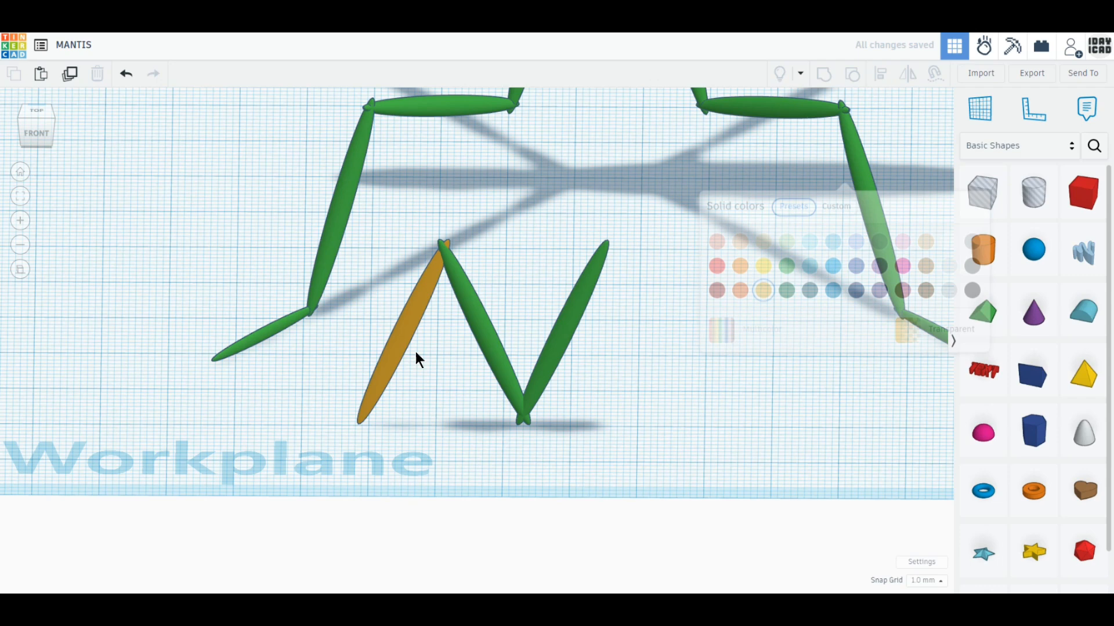
- Duplicate the yellow segment, move the copy over the middle segment, and rotate it clockwise to a shallow slope
{"action": "left_click", "coordinate": [74, 73]}
{"action": "left_click_drag", "start_coordinate": [399, 347], "coordinate": [488, 342]}
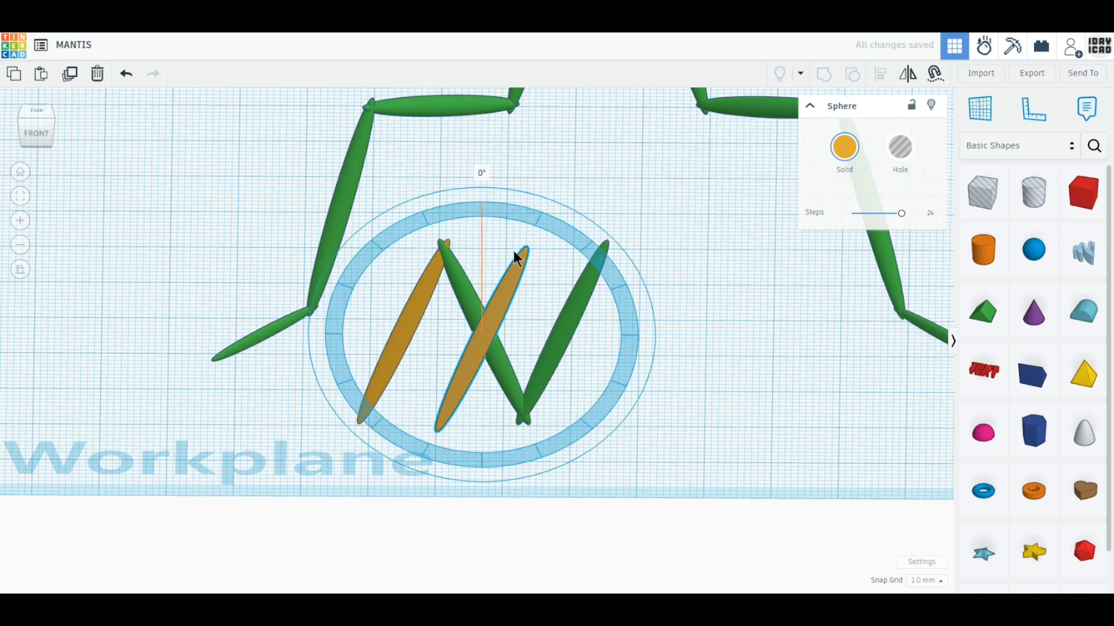
{"action": "left_click_drag", "start_coordinate": [514, 252], "coordinate": [537, 280]}
- Shrink the yellow copy into a small spike 3 mm long and 1 mm high
{"action": "left_click", "coordinate": [481, 408]}
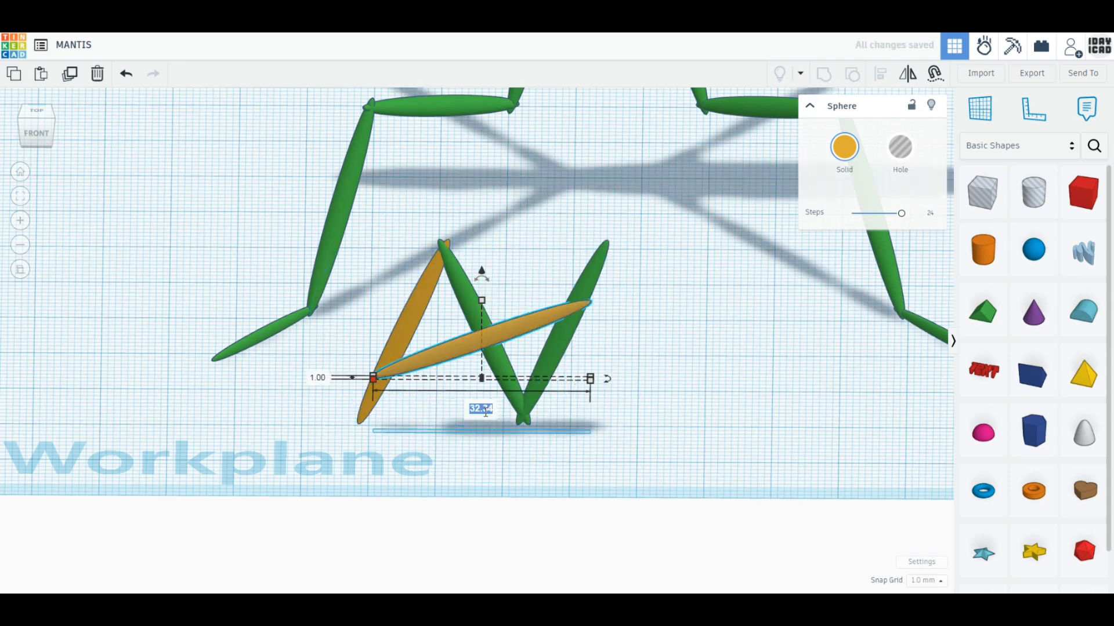
{"action": "type", "text": "3"}
{"action": "key", "text": "Tab"}
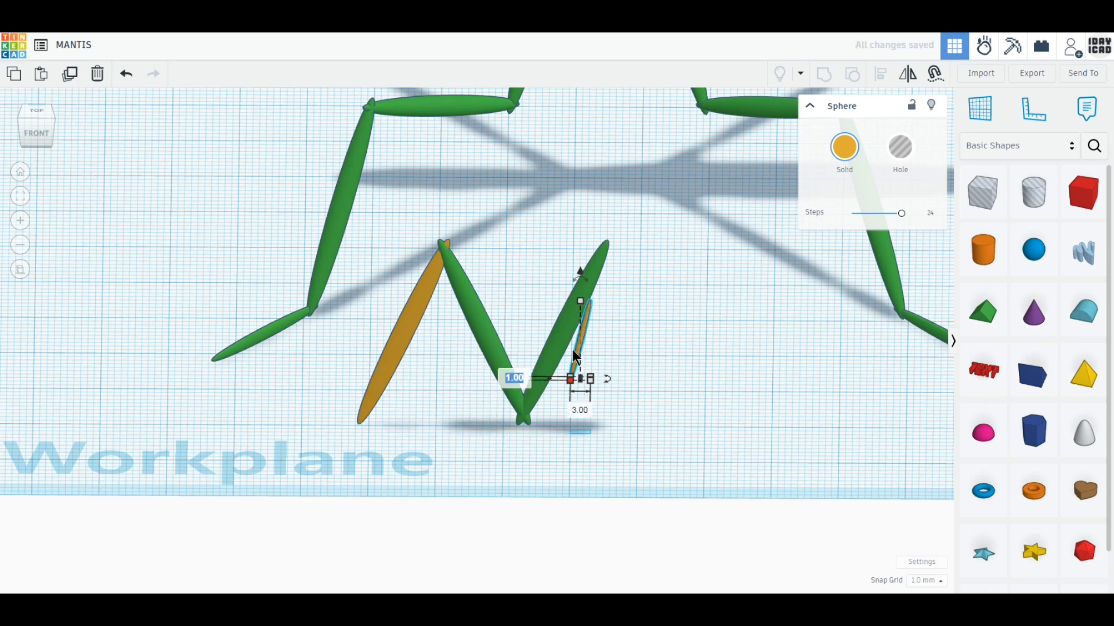
{"action": "left_click_drag", "start_coordinate": [580, 301], "coordinate": [582, 352]}
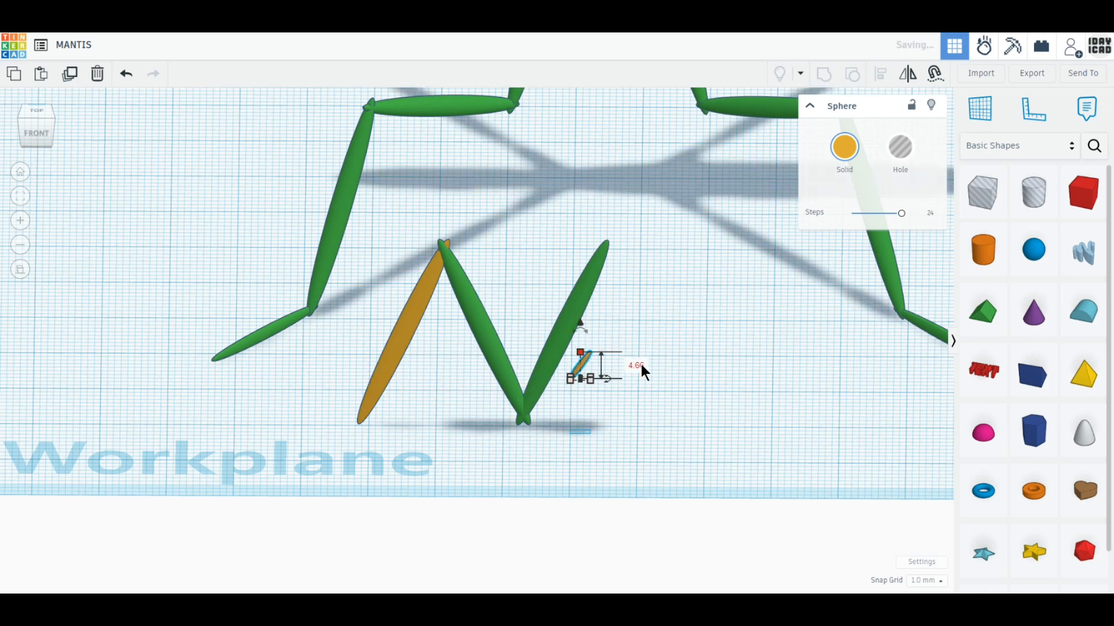
{"action": "left_click", "coordinate": [640, 366]}
{"action": "type", "text": "1"}
{"action": "key", "text": "Return"}
{"action": "left_click", "coordinate": [597, 399]}
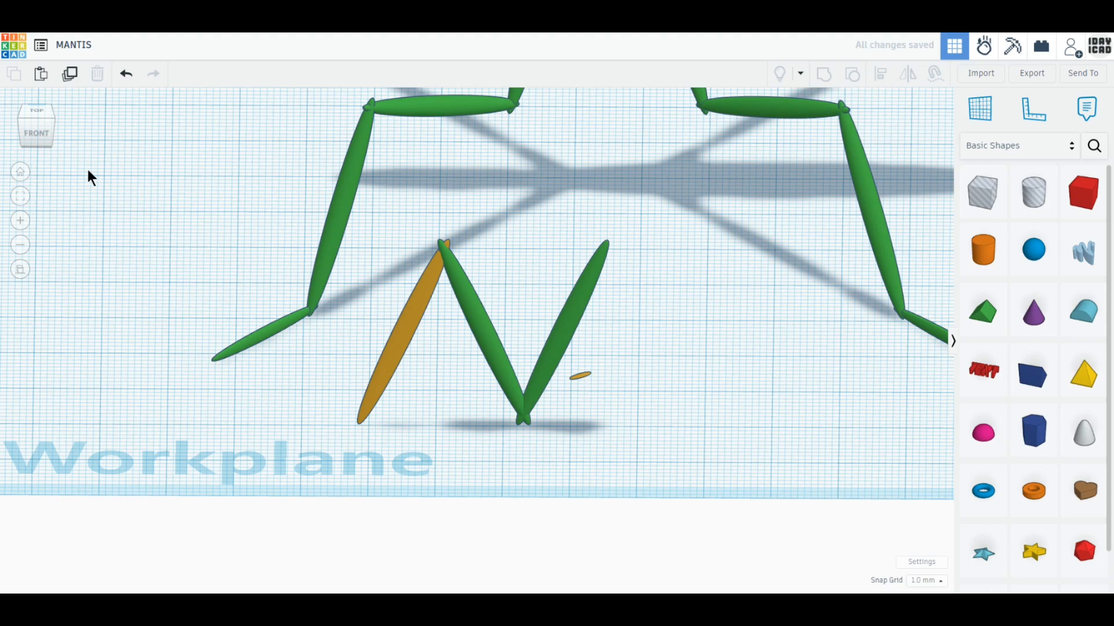
- Move the spike 14 mm and 2 mm onto the middle segment's inner edge and stretch its height to 2.66 mm
{"action": "left_click", "coordinate": [37, 113]}
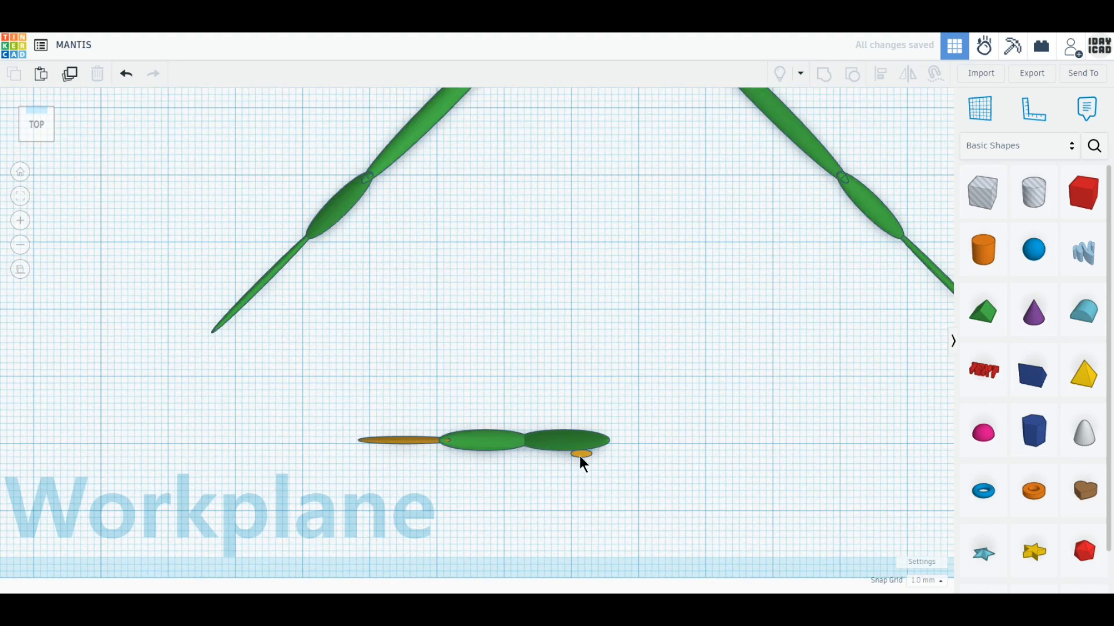
{"action": "left_click_drag", "start_coordinate": [580, 454], "coordinate": [488, 444]}
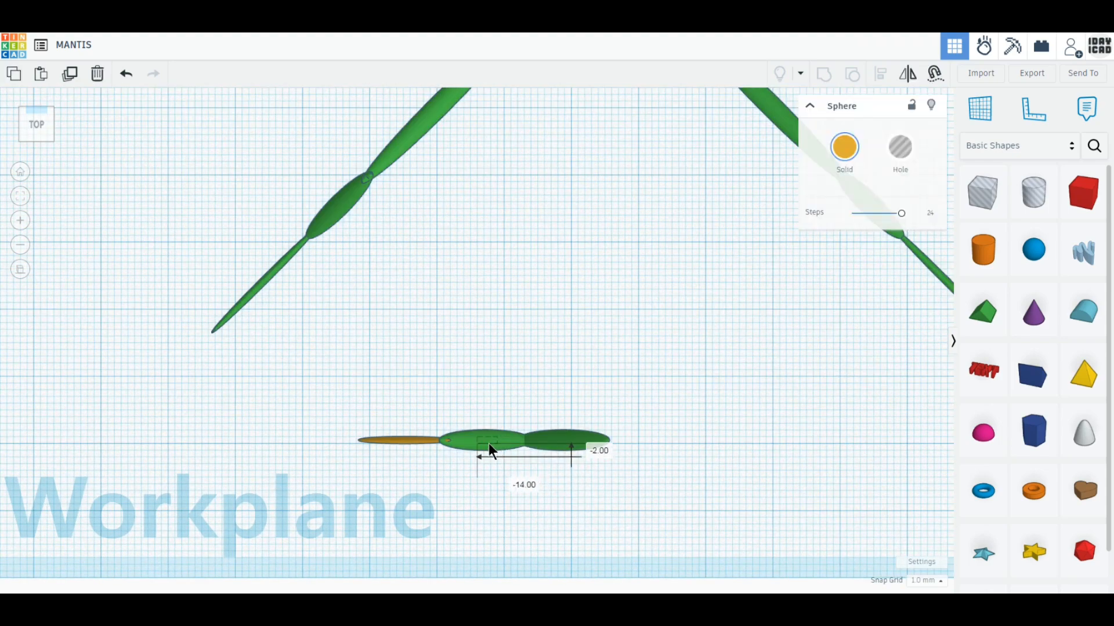
{"action": "left_click", "coordinate": [37, 148]}
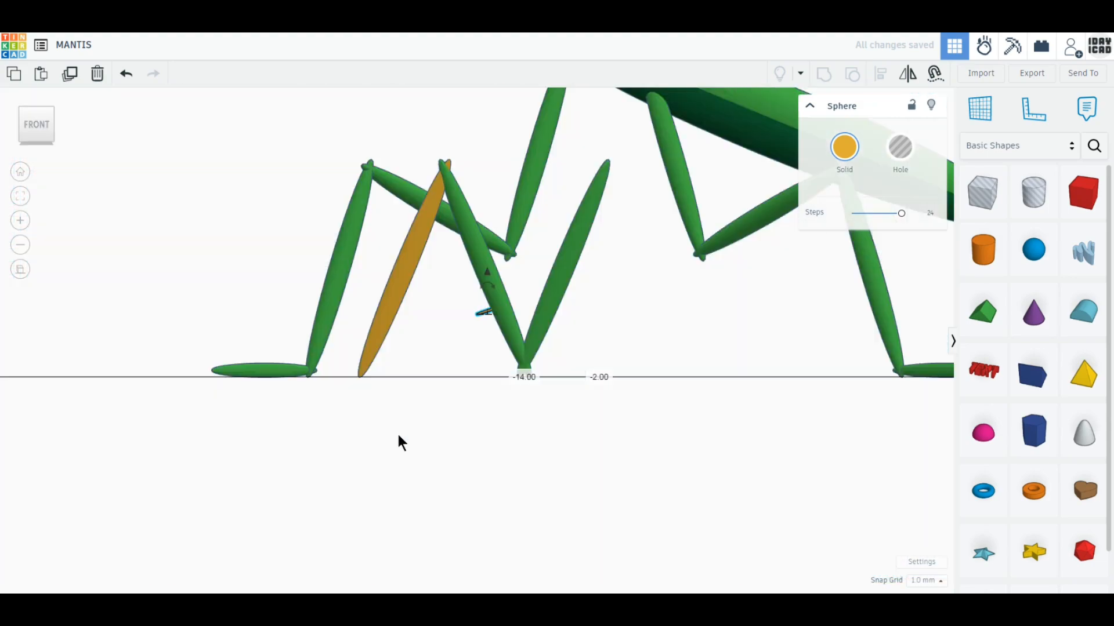
{"action": "left_click", "coordinate": [35, 109]}
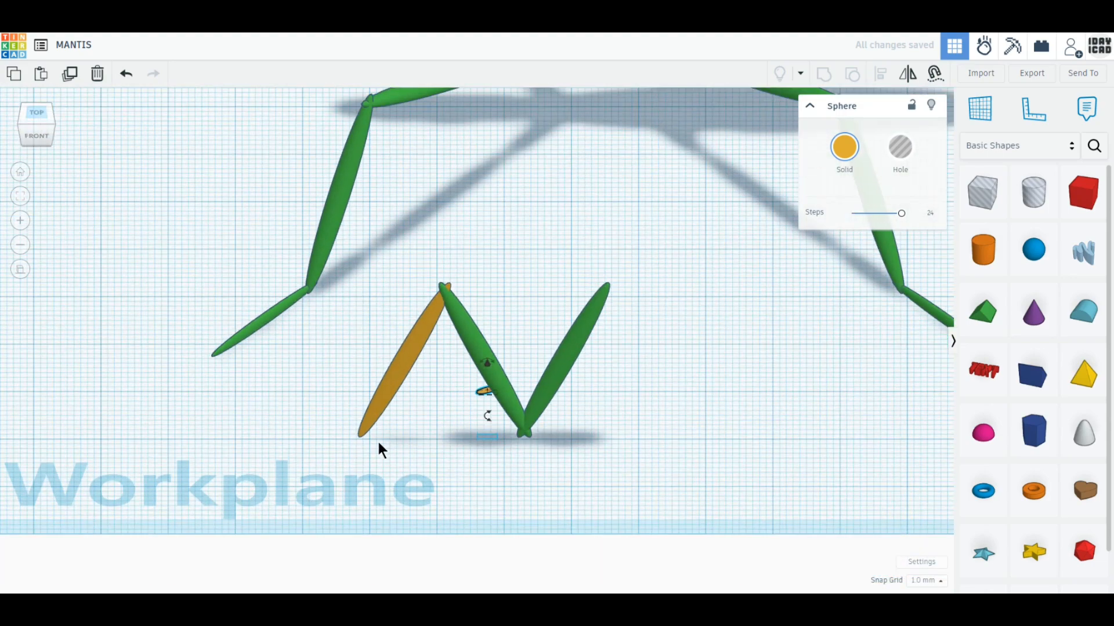
{"action": "scroll", "coordinate": [430, 464], "scroll_direction": "up", "scroll_amount": 2}
{"action": "right_click_drag", "start_coordinate": [435, 483], "coordinate": [433, 480]}
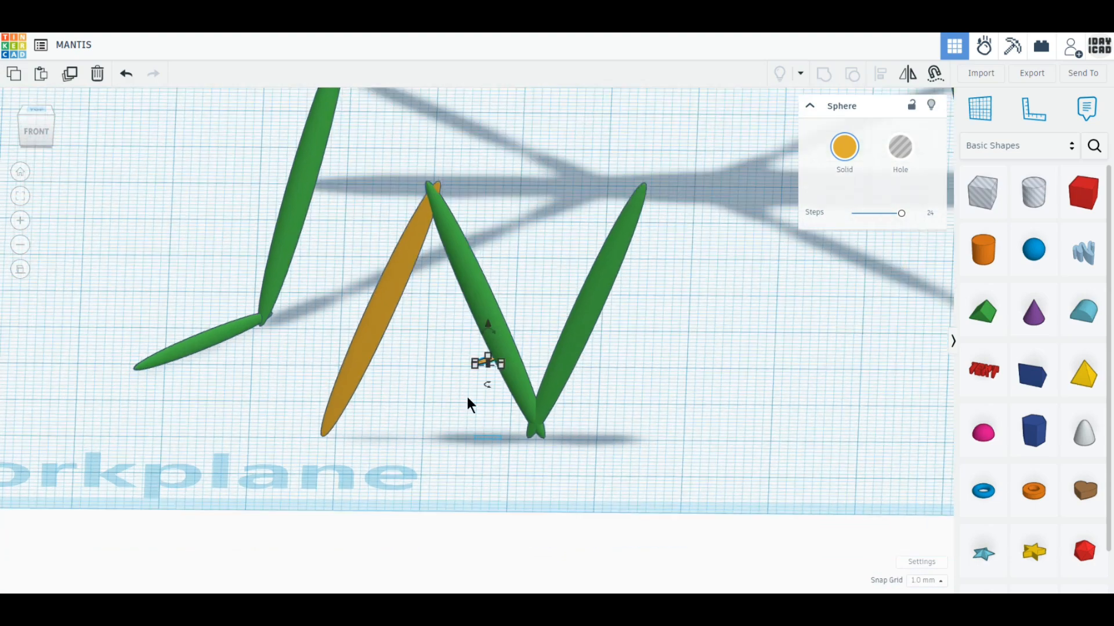
{"action": "left_click_drag", "start_coordinate": [488, 357], "coordinate": [489, 345]}
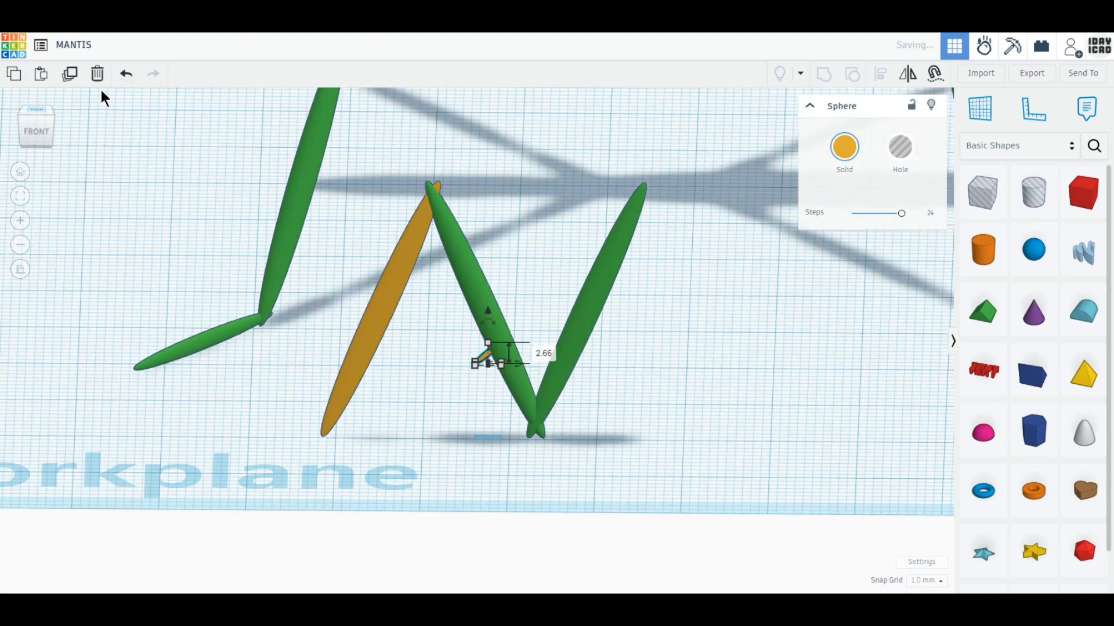
- Duplicate the spike, shift the copy 1 mm outward, and raise it to follow the middle segment's slope
{"action": "left_click", "coordinate": [71, 79]}
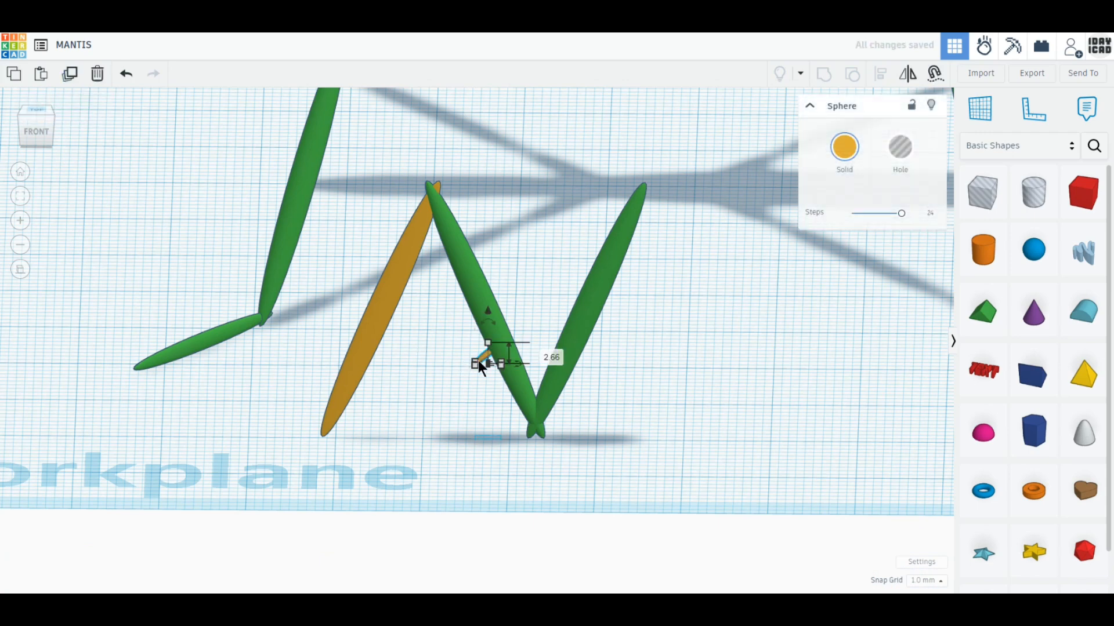
{"action": "left_click_drag", "start_coordinate": [481, 359], "coordinate": [474, 357]}
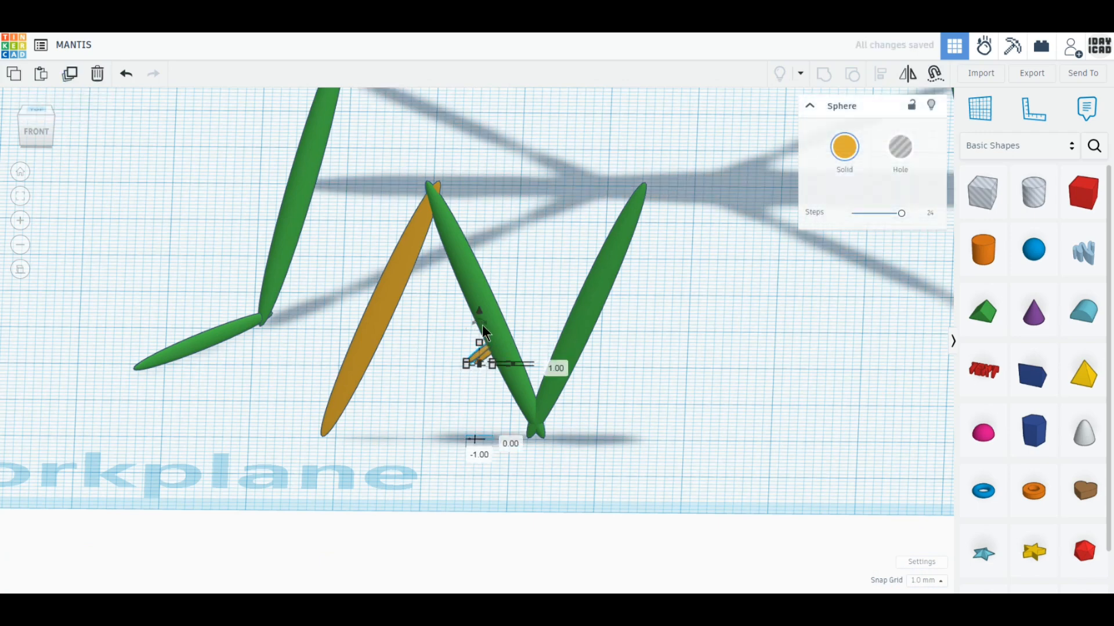
{"action": "left_click_drag", "start_coordinate": [482, 311], "coordinate": [483, 304]}
{"action": "left_click_drag", "start_coordinate": [481, 349], "coordinate": [475, 348]}
- Repeat the offset duplication to make a row of seven spikes up the middle segment's inner edge
{"action": "left_click", "coordinate": [71, 74]}
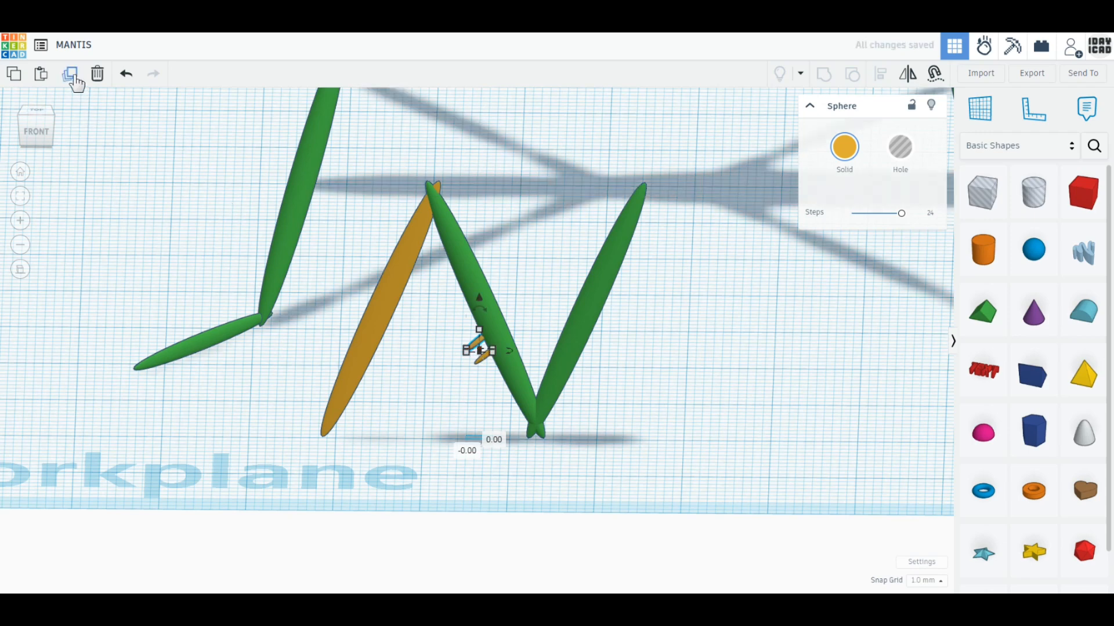
{"action": "left_click", "coordinate": [75, 81]}
{"action": "left_click", "coordinate": [76, 81]}
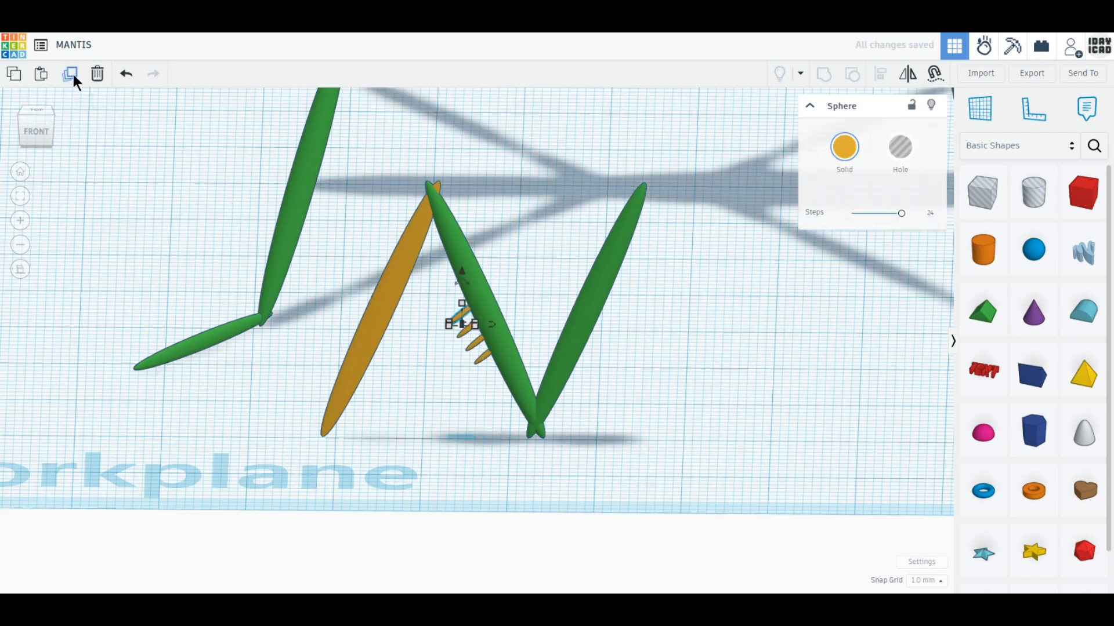
{"action": "left_click", "coordinate": [76, 81]}
{"action": "left_click", "coordinate": [75, 81]}
{"action": "left_click", "coordinate": [75, 82]}
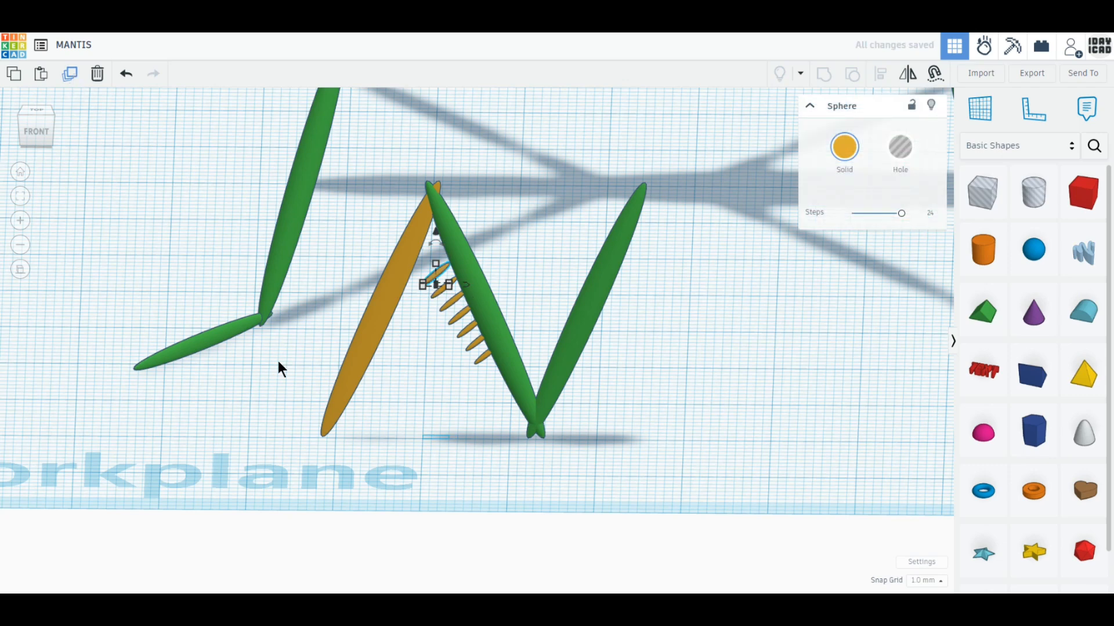
{"action": "left_click", "coordinate": [410, 417]}
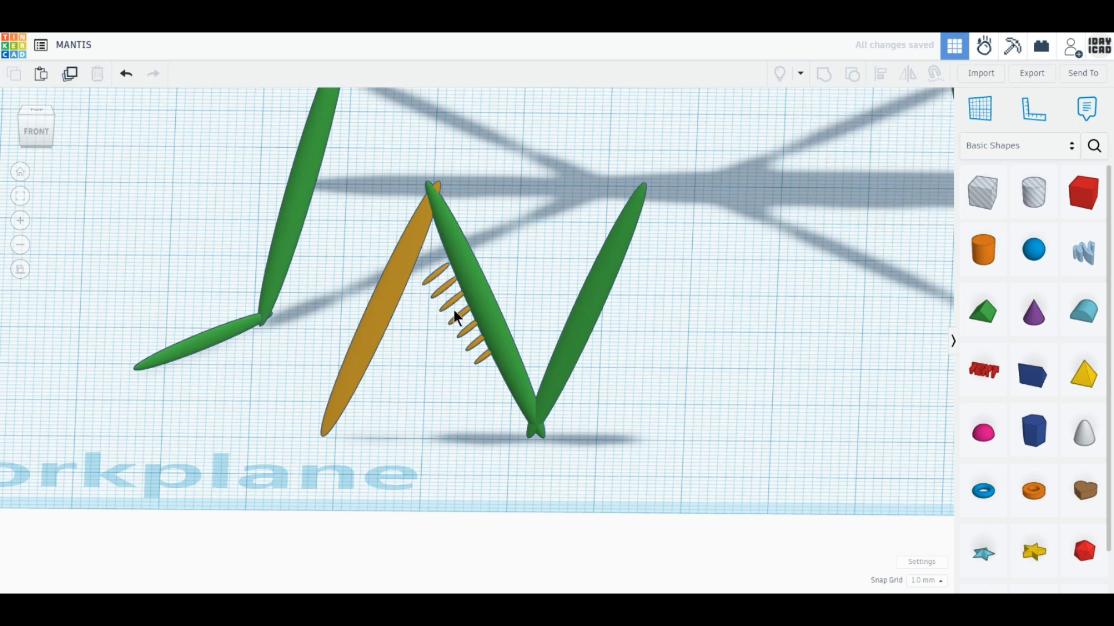
- Nudge the upper spikes inward against the middle segment's edge and delete the topmost spike
{"action": "left_click", "coordinate": [464, 324]}
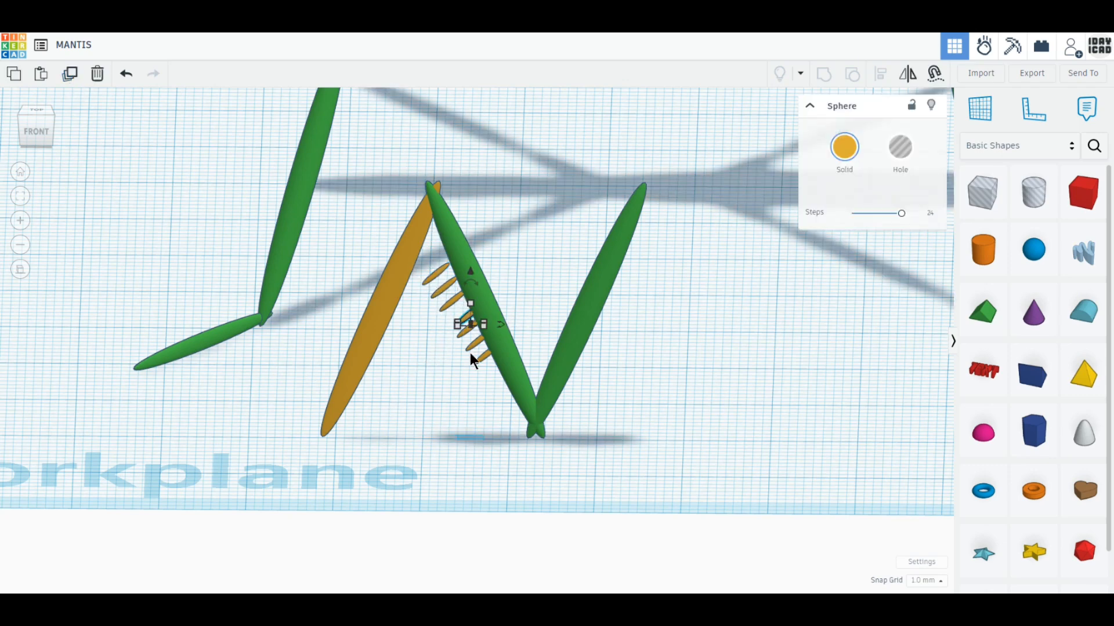
{"action": "left_click", "coordinate": [450, 307]}
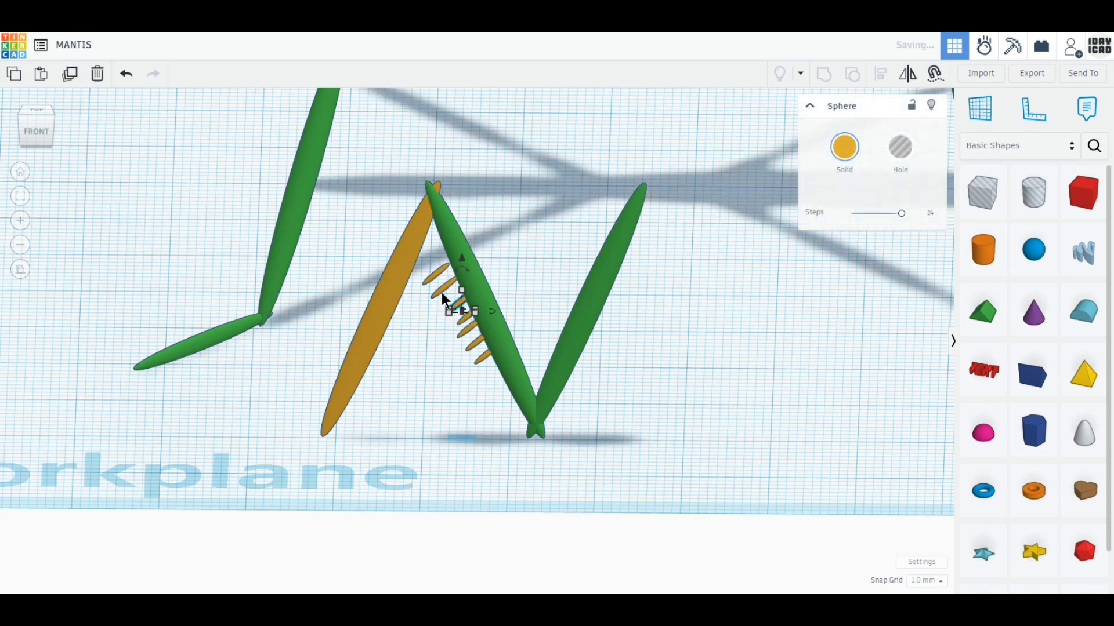
{"action": "left_click", "coordinate": [440, 290]}
{"action": "key", "text": "Right"}
{"action": "key", "text": "Right"}
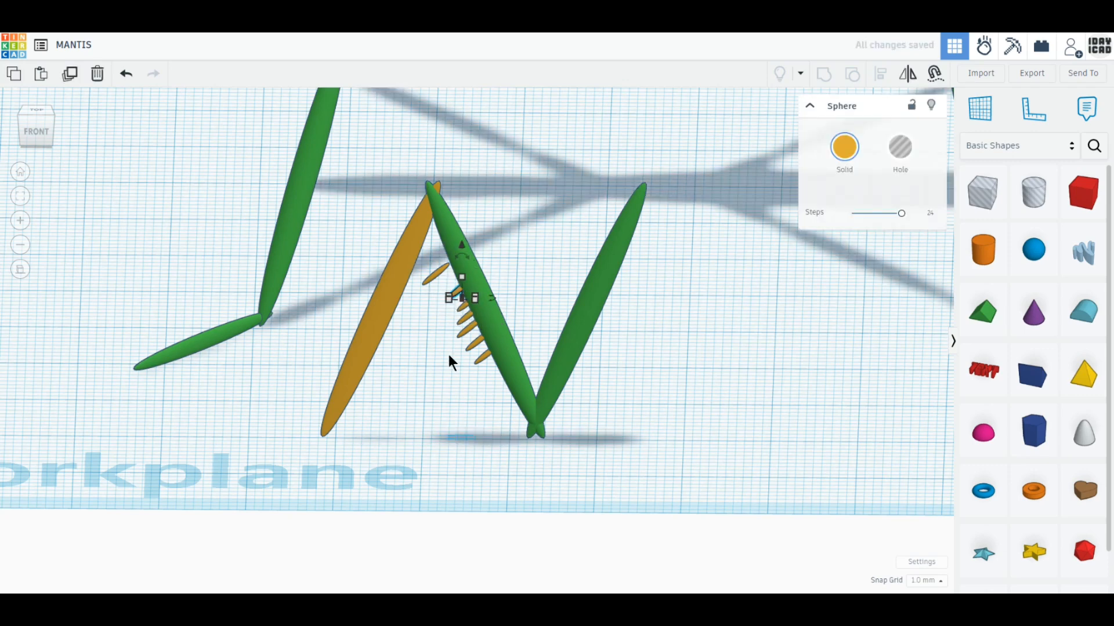
{"action": "left_click", "coordinate": [433, 277]}
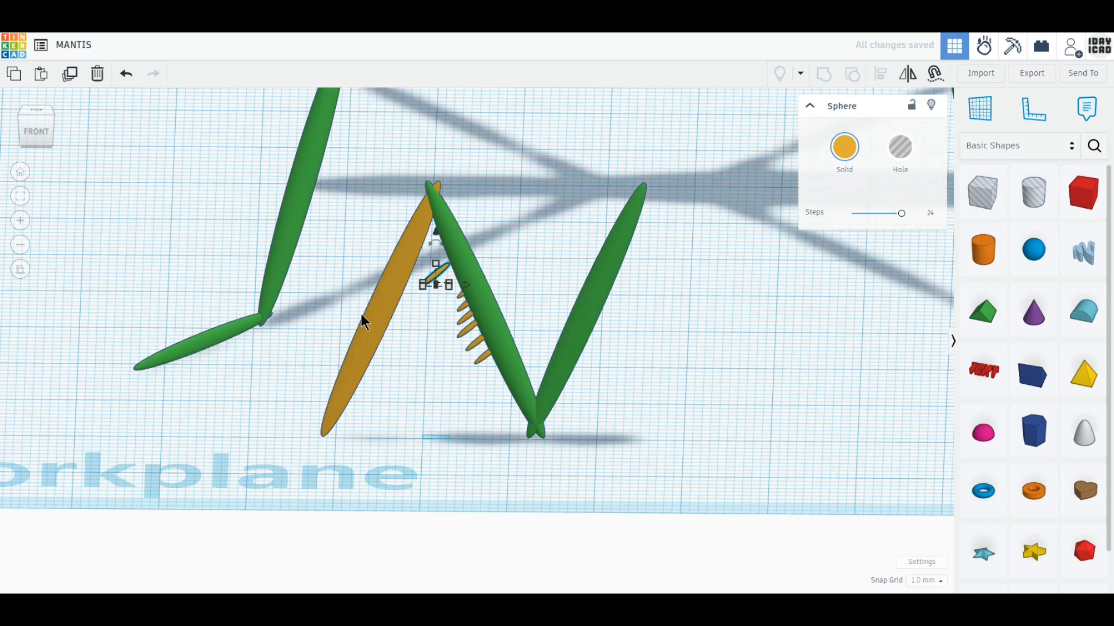
{"action": "left_click", "coordinate": [98, 73]}
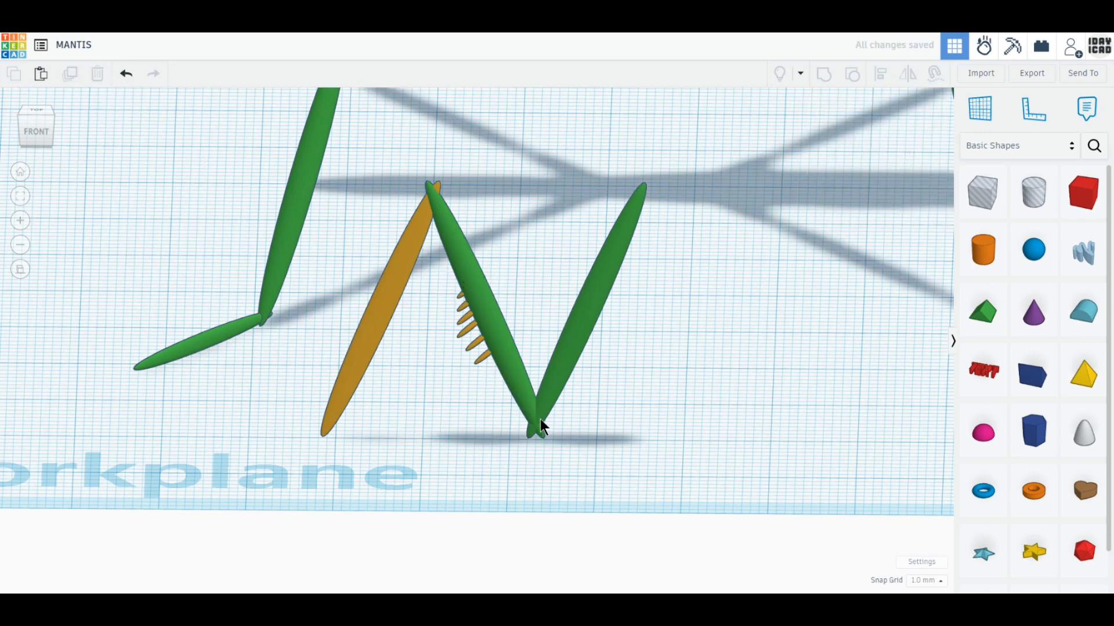
- Stretch the arm's innermost green segment to 18 mm wide
{"action": "left_click", "coordinate": [558, 383]}
{"action": "left_click_drag", "start_coordinate": [646, 443], "coordinate": [687, 449]}
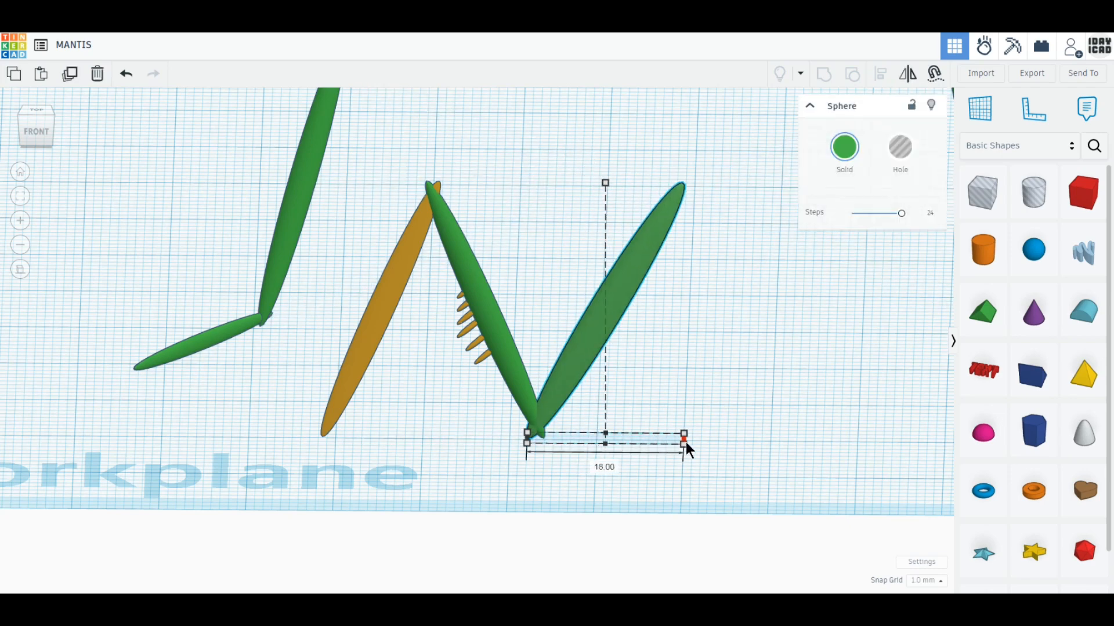
- Try to stretch the middle segment alone to 18.65 mm wide
{"action": "left_click", "coordinate": [513, 374]}
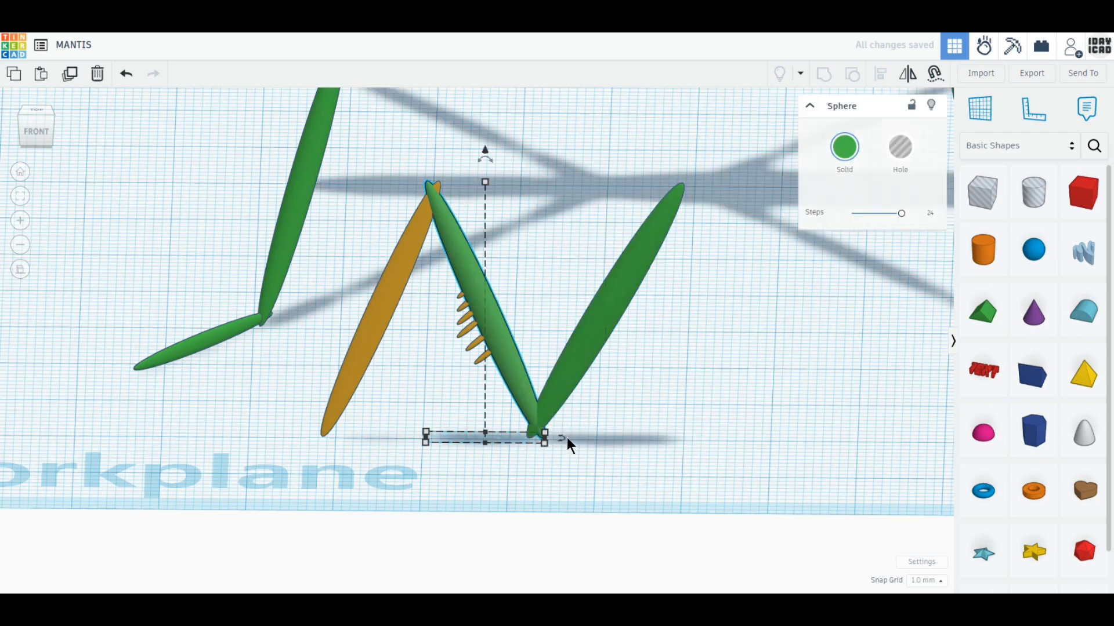
{"action": "left_click_drag", "start_coordinate": [545, 440], "coordinate": [586, 442]}
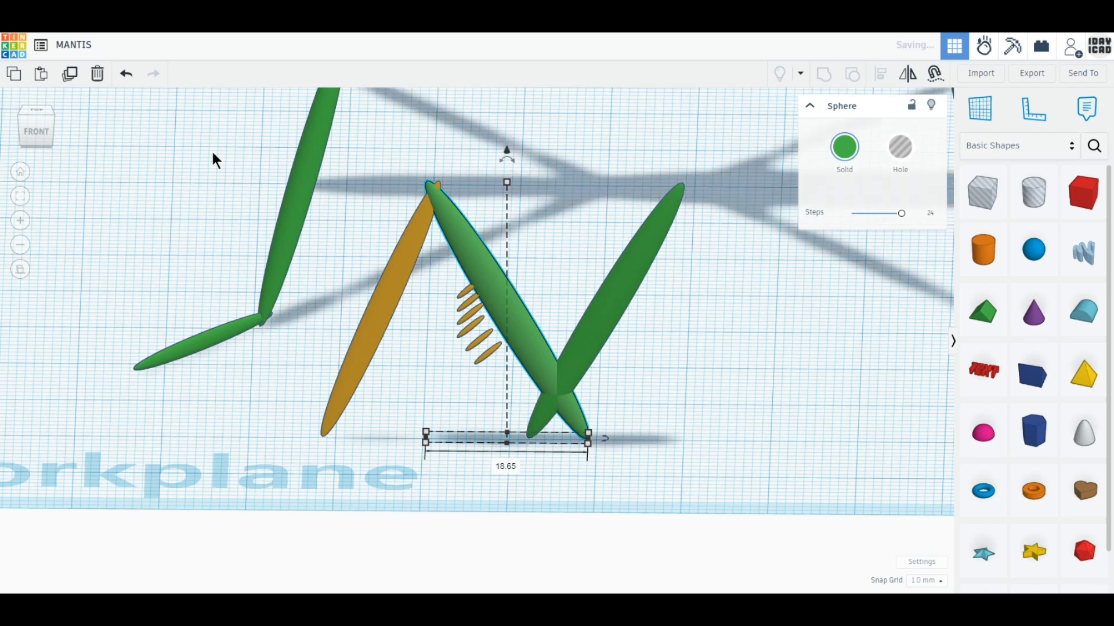
{"action": "left_click", "coordinate": [126, 74]}
- Set the width of the middle segment together with its six spikes to 18 mm
{"action": "left_click_drag", "start_coordinate": [499, 395], "coordinate": [451, 283]}
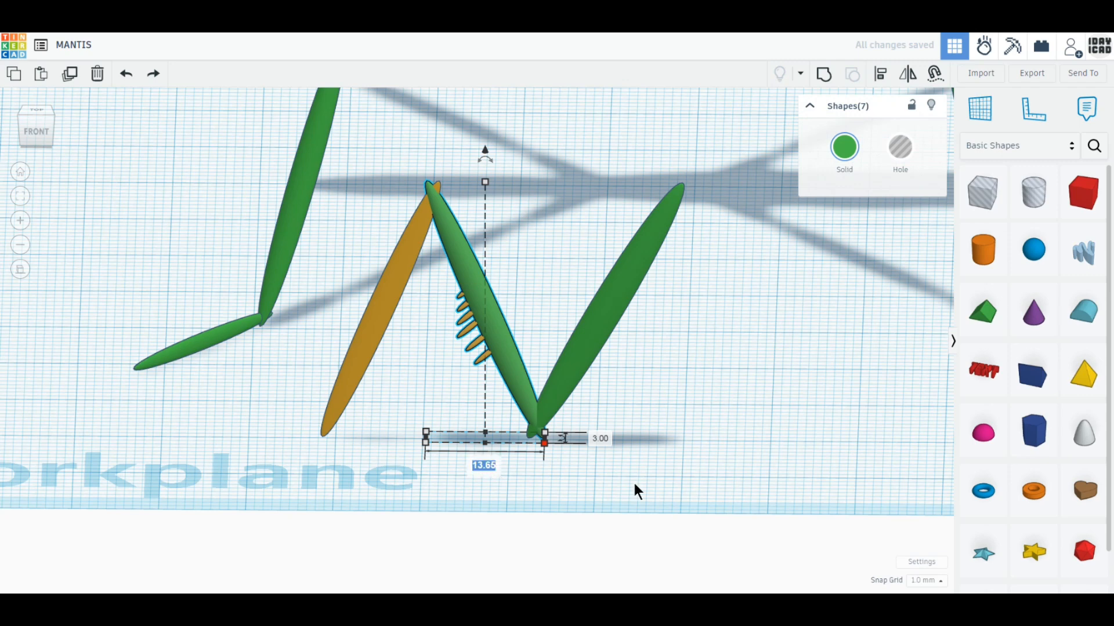
{"action": "type", "text": "18"}
{"action": "key", "text": "Return"}
{"action": "left_click", "coordinate": [588, 341]}
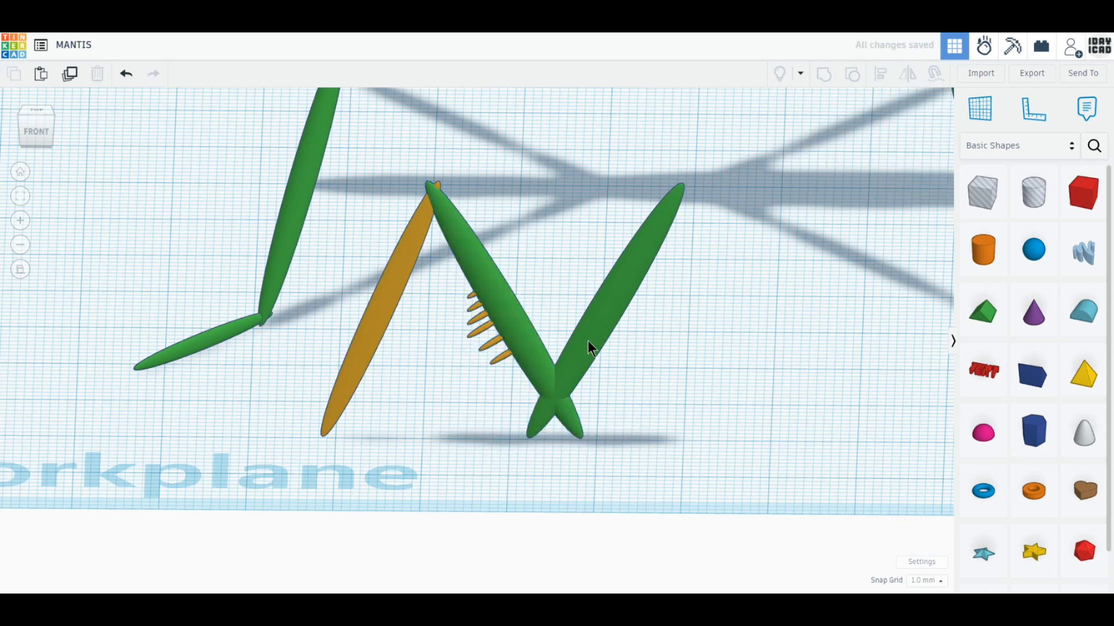
- Shift the innermost green segment 5 mm away from the spikes so its lower tip meets the middle segment's lower tip
{"action": "left_click", "coordinate": [587, 340]}
{"action": "key", "text": "Right"}
{"action": "key", "text": "Right"}
{"action": "key", "text": "Right"}
{"action": "key", "text": "Right"}
{"action": "key", "text": "Right"}
{"action": "left_click_drag", "start_coordinate": [613, 486], "coordinate": [363, 236]}
- Shrink the yellow end segment and raise it 7 mm so its upper tip meets the middle segment's top
{"action": "left_click", "coordinate": [354, 384]}
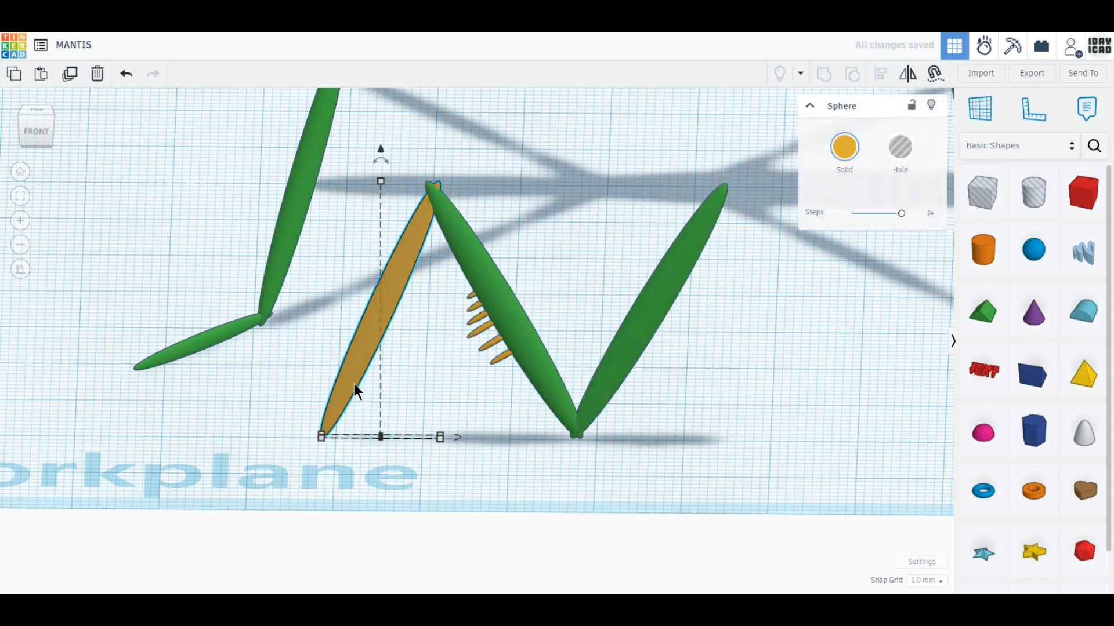
{"action": "left_click_drag", "start_coordinate": [389, 190], "coordinate": [391, 152]}
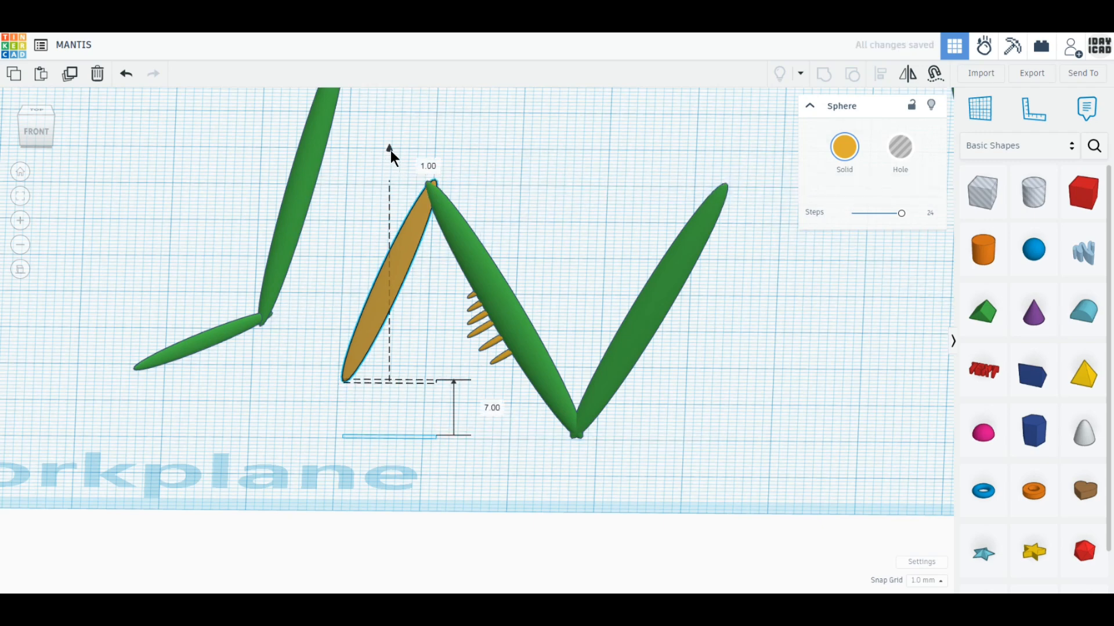
- Group the three arm segments and their spikes into one shape and set its colour to Multicolor
{"action": "left_click", "coordinate": [713, 460]}
{"action": "left_click", "coordinate": [506, 360]}
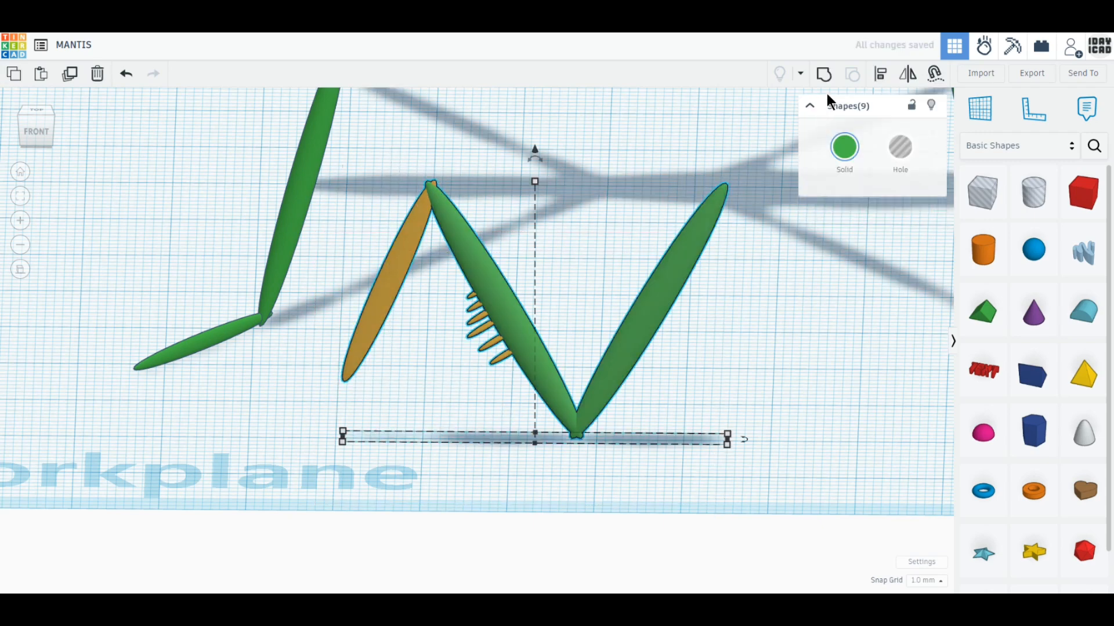
{"action": "left_click", "coordinate": [824, 76]}
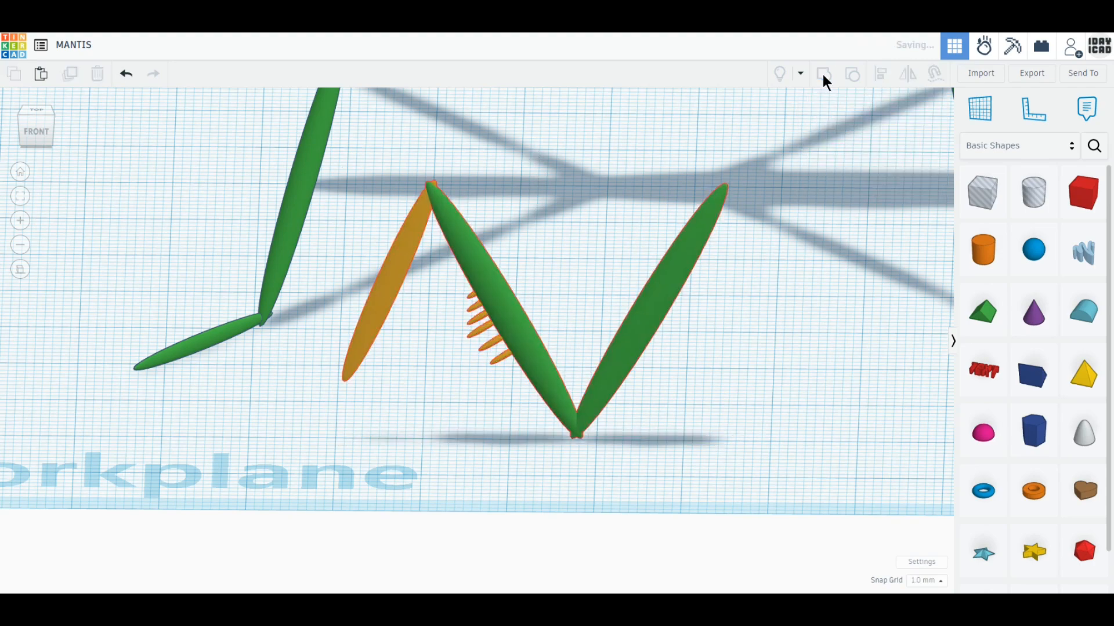
{"action": "left_click", "coordinate": [845, 147]}
{"action": "left_click", "coordinate": [746, 334]}
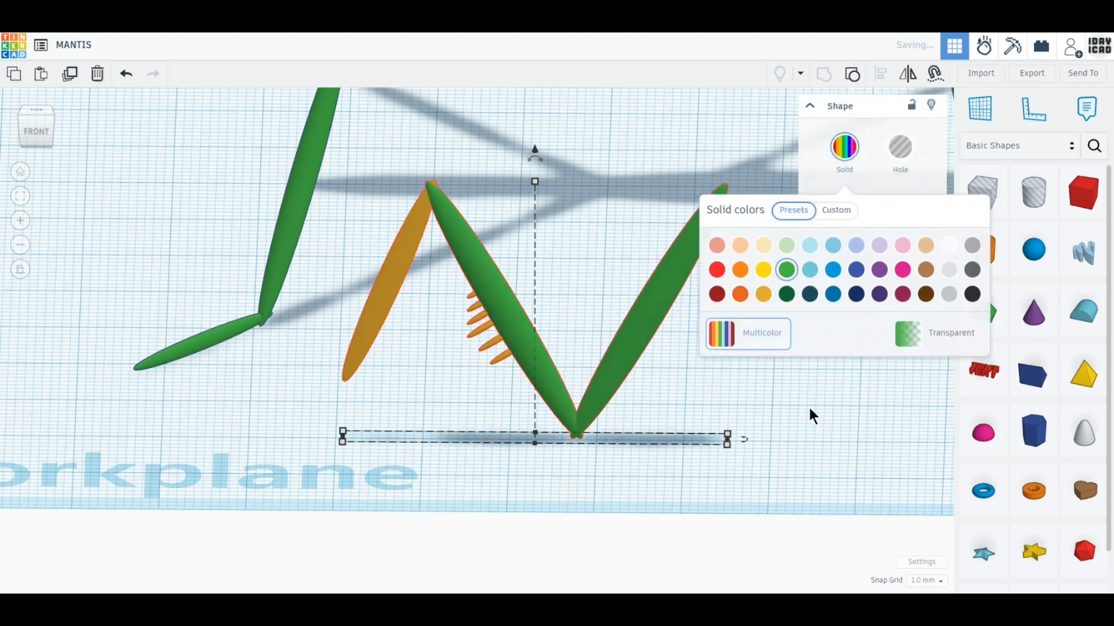
{"action": "left_click", "coordinate": [548, 427]}
- Move the grouped arm to the mantis's front body segment and rotate it so it angles outward from the body
{"action": "scroll", "coordinate": [546, 429], "scroll_direction": "down", "scroll_amount": 2}
{"action": "scroll", "coordinate": [546, 430], "scroll_direction": "down", "scroll_amount": 4}
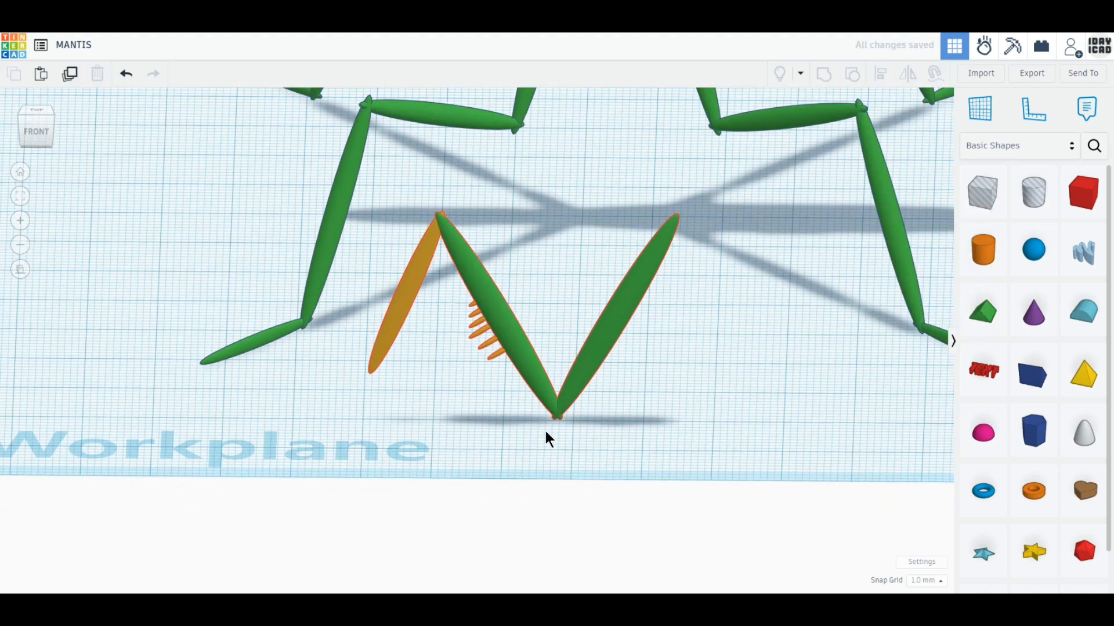
{"action": "left_click", "coordinate": [37, 114]}
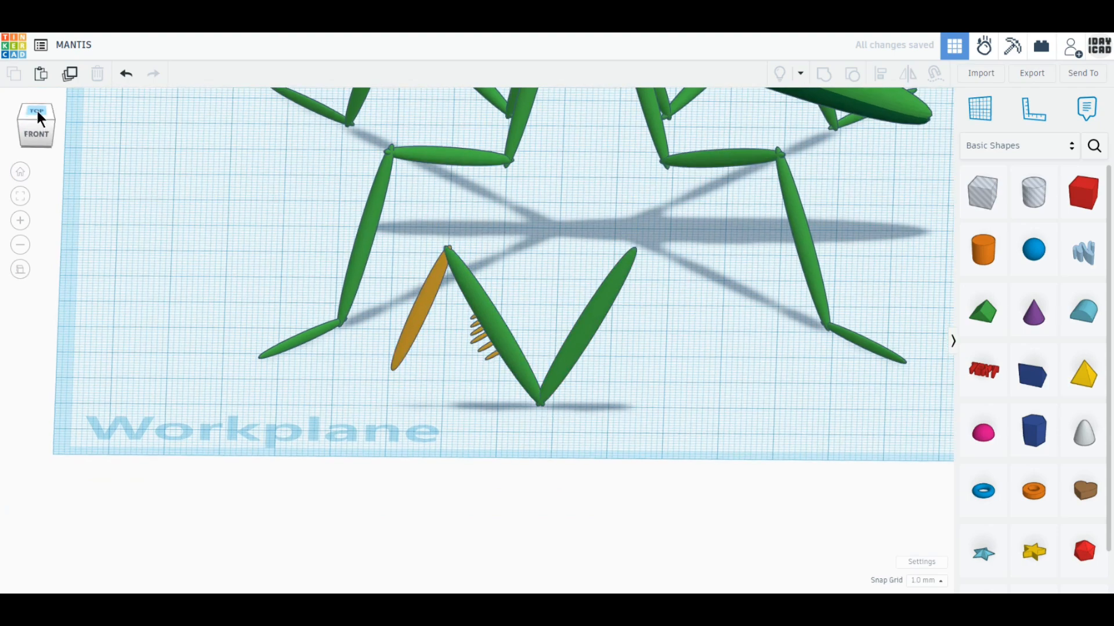
{"action": "scroll", "coordinate": [580, 463], "scroll_direction": "up", "scroll_amount": 3}
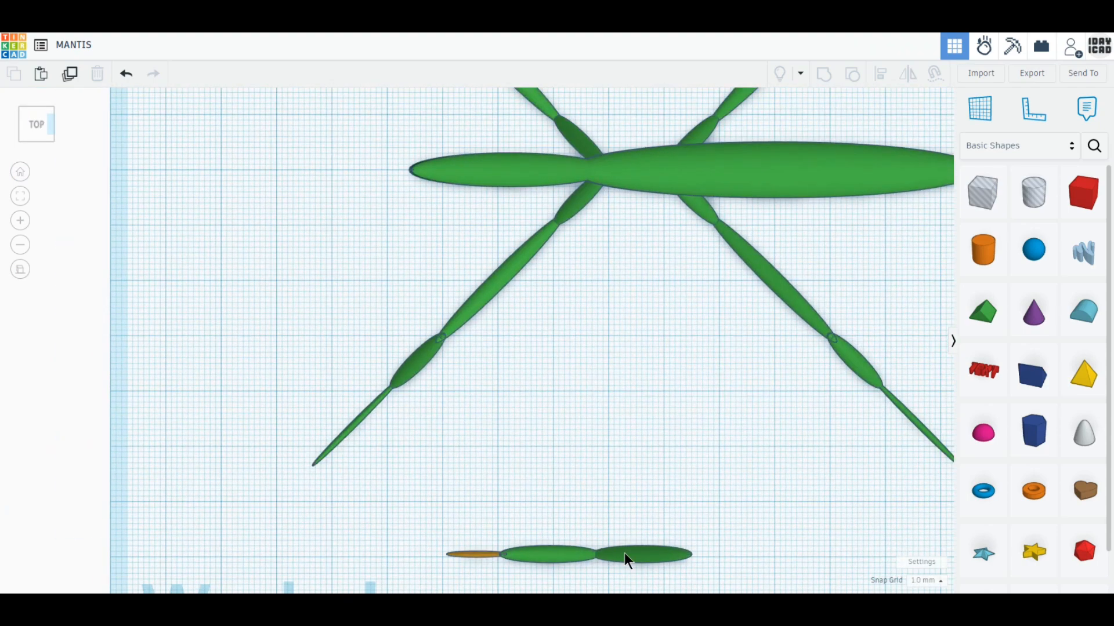
{"action": "left_click_drag", "start_coordinate": [624, 561], "coordinate": [378, 301]}
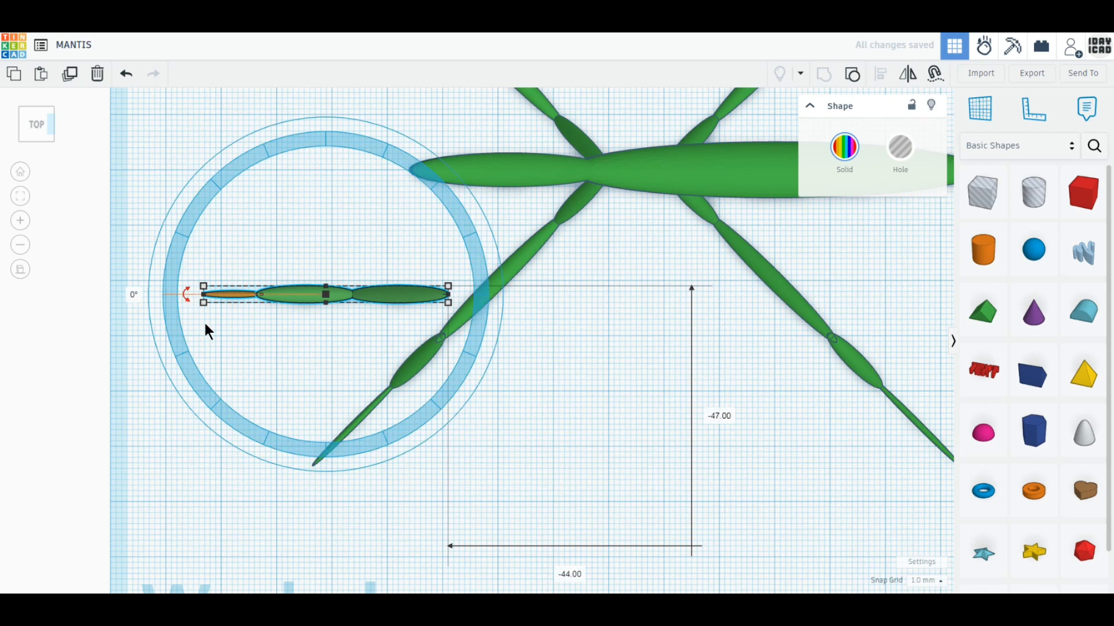
{"action": "left_click_drag", "start_coordinate": [208, 332], "coordinate": [221, 345]}
{"action": "left_click_drag", "start_coordinate": [441, 238], "coordinate": [477, 180]}
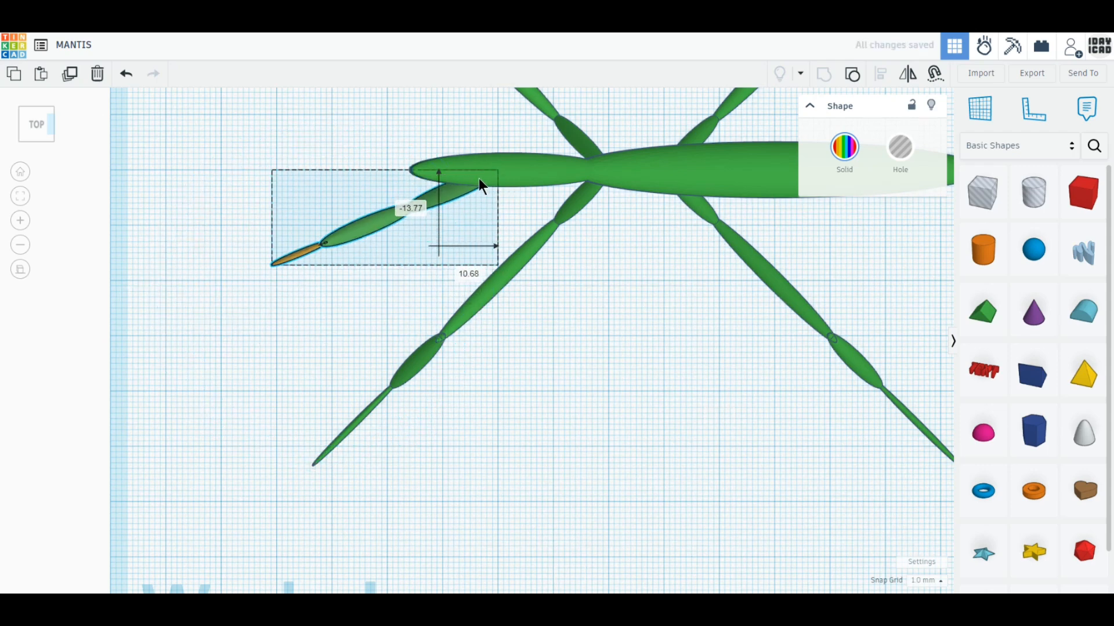
- Duplicate the front arm, mirror the copy across the body's length, and place it on the opposite side of the body
{"action": "left_click", "coordinate": [69, 79]}
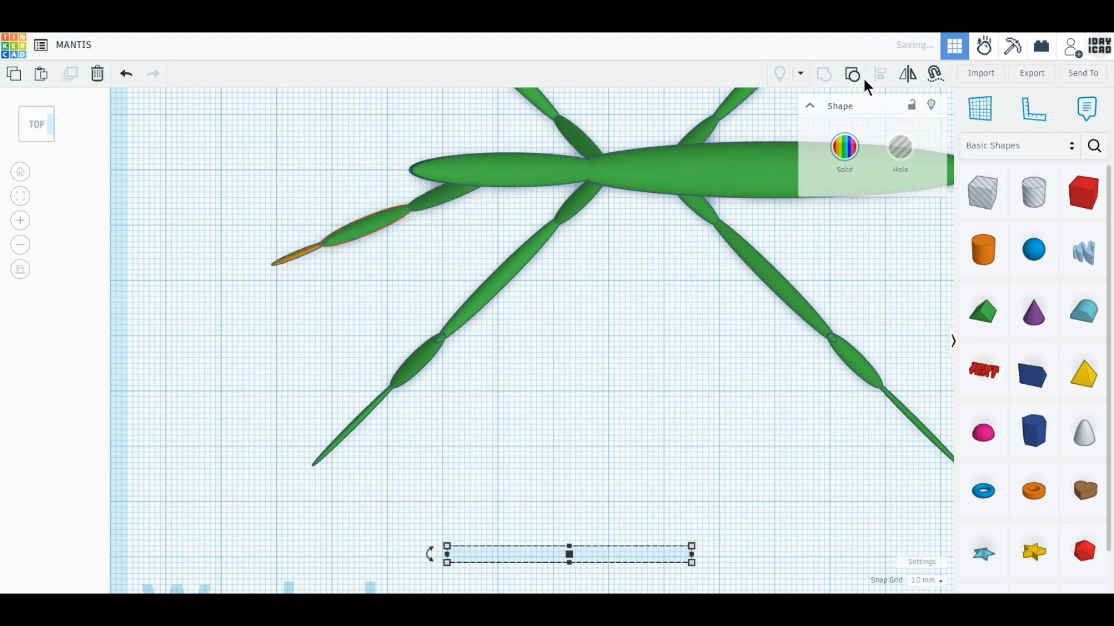
{"action": "left_click", "coordinate": [908, 73]}
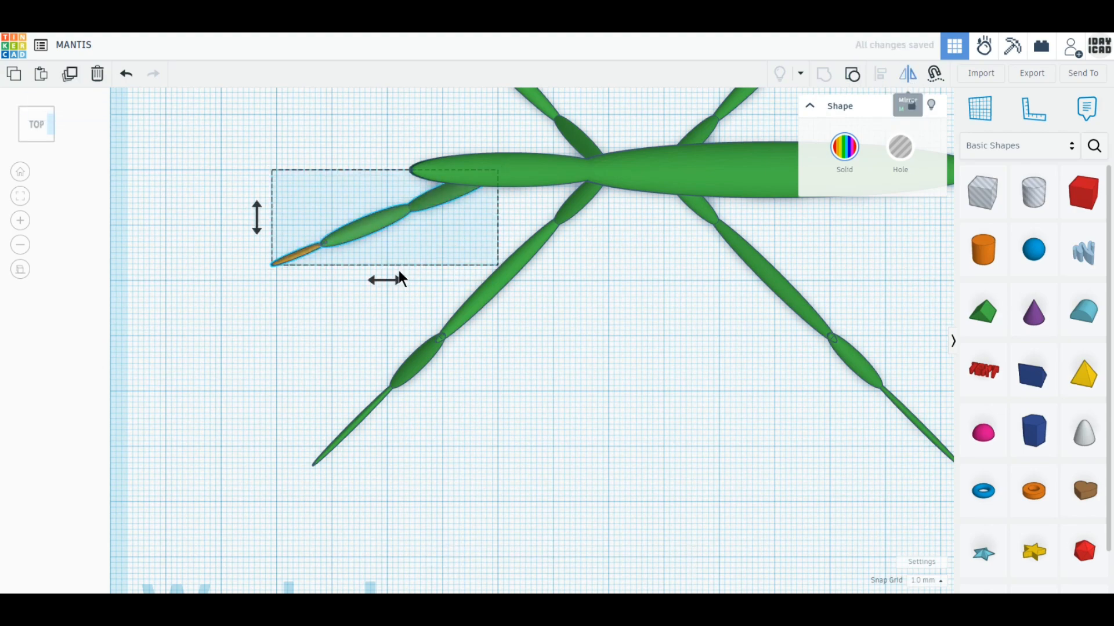
{"action": "left_click", "coordinate": [257, 227]}
{"action": "middle_click_drag", "start_coordinate": [479, 281], "coordinate": [487, 418]}
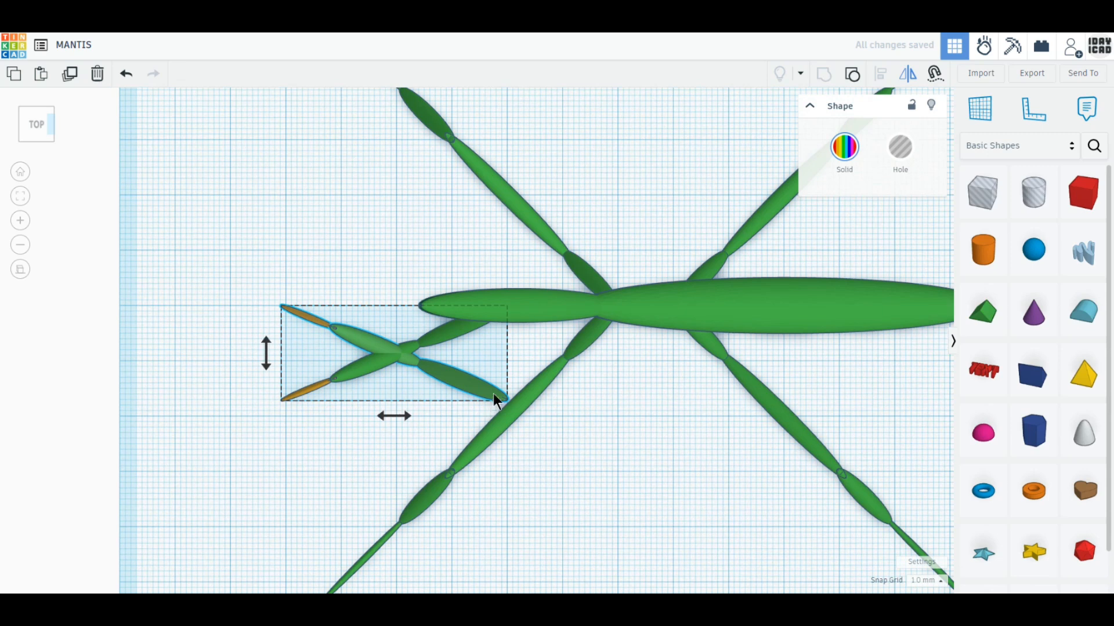
{"action": "left_click_drag", "start_coordinate": [500, 400], "coordinate": [492, 299]}
- Raise both front arms together by 39 mm to the height of the upright front body segment
{"action": "left_click", "coordinate": [361, 370], "text": "shift"}
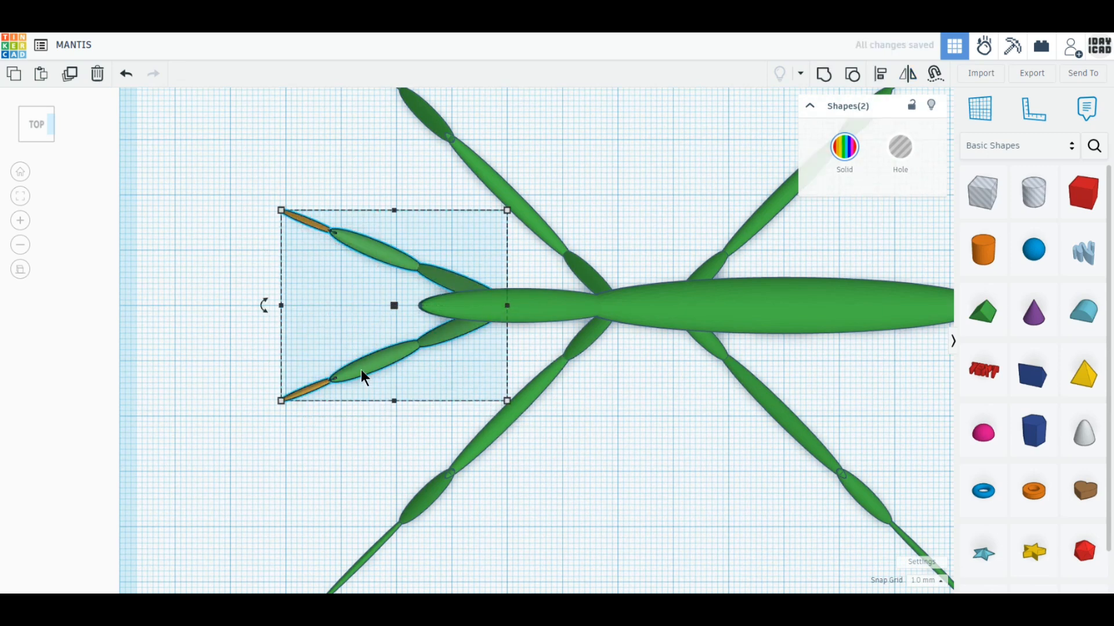
{"action": "left_click", "coordinate": [16, 122]}
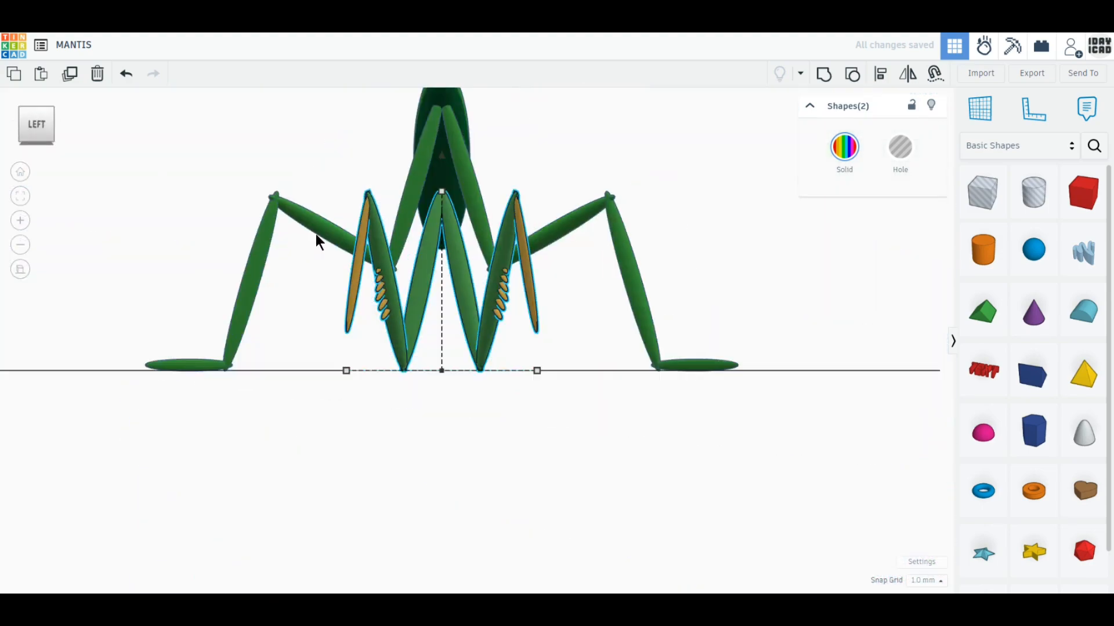
{"action": "scroll", "coordinate": [571, 374], "scroll_direction": "down", "scroll_amount": 2}
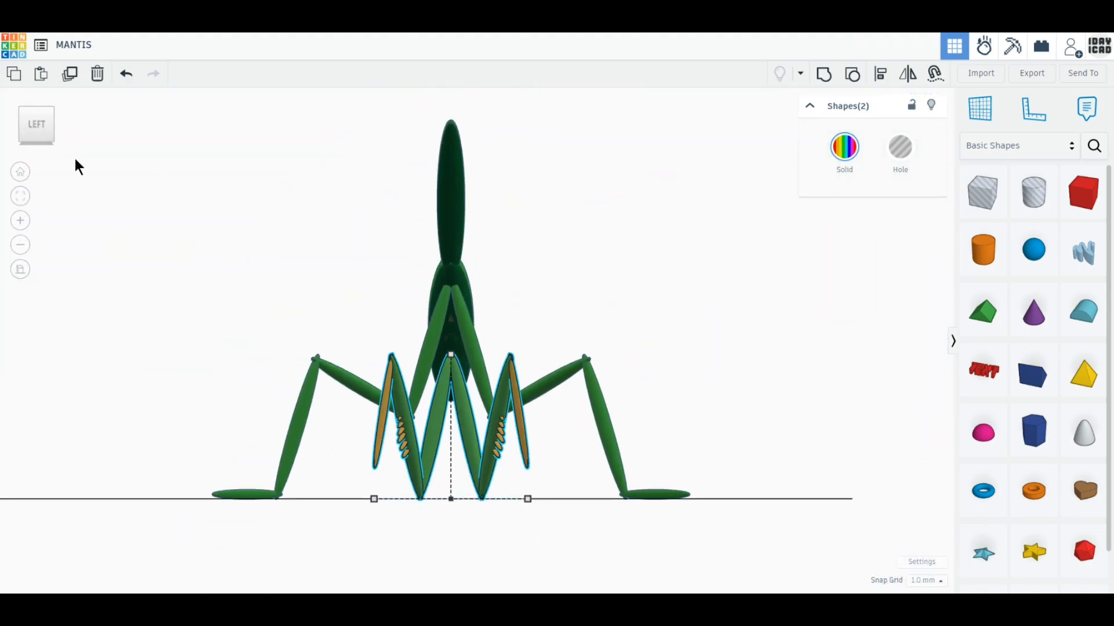
{"action": "left_click_drag", "start_coordinate": [453, 319], "coordinate": [468, 148]}
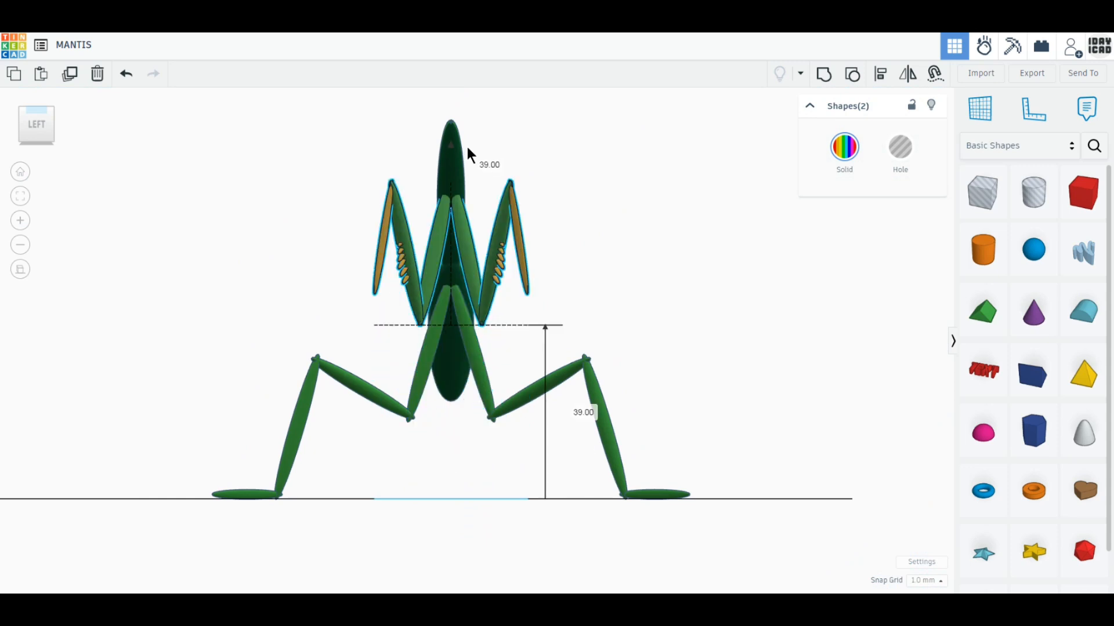
- Shift both front arms slightly forward and up so their bases attach to the upper part of the front body segment
{"action": "left_click", "coordinate": [57, 123]}
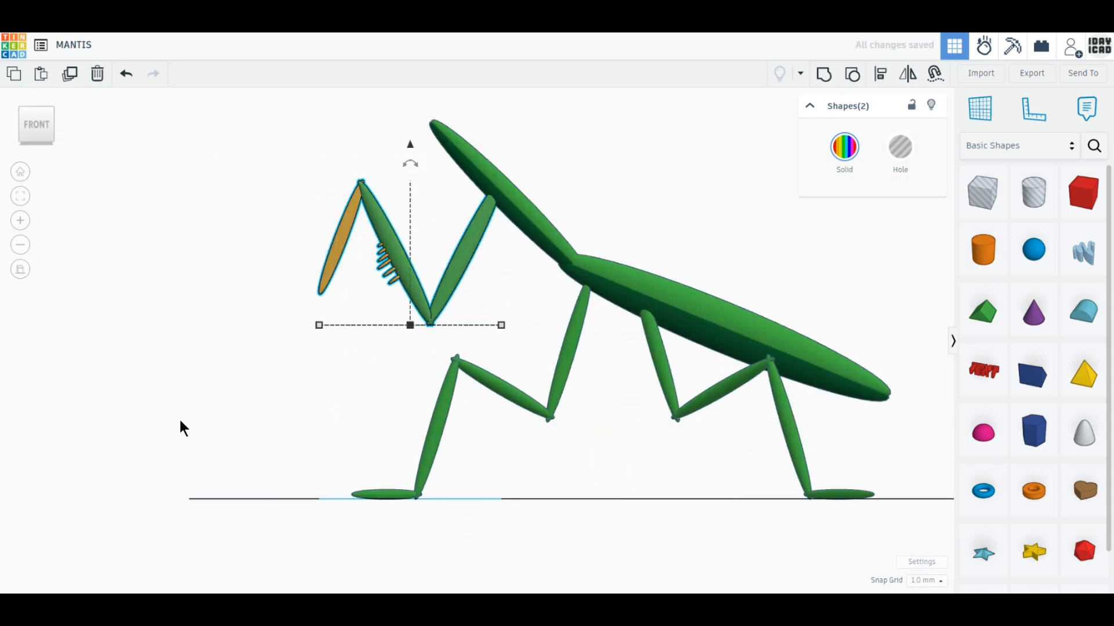
{"action": "left_click_drag", "start_coordinate": [459, 280], "coordinate": [444, 277]}
{"action": "left_click_drag", "start_coordinate": [395, 143], "coordinate": [395, 134]}
{"action": "left_click", "coordinate": [318, 171]}
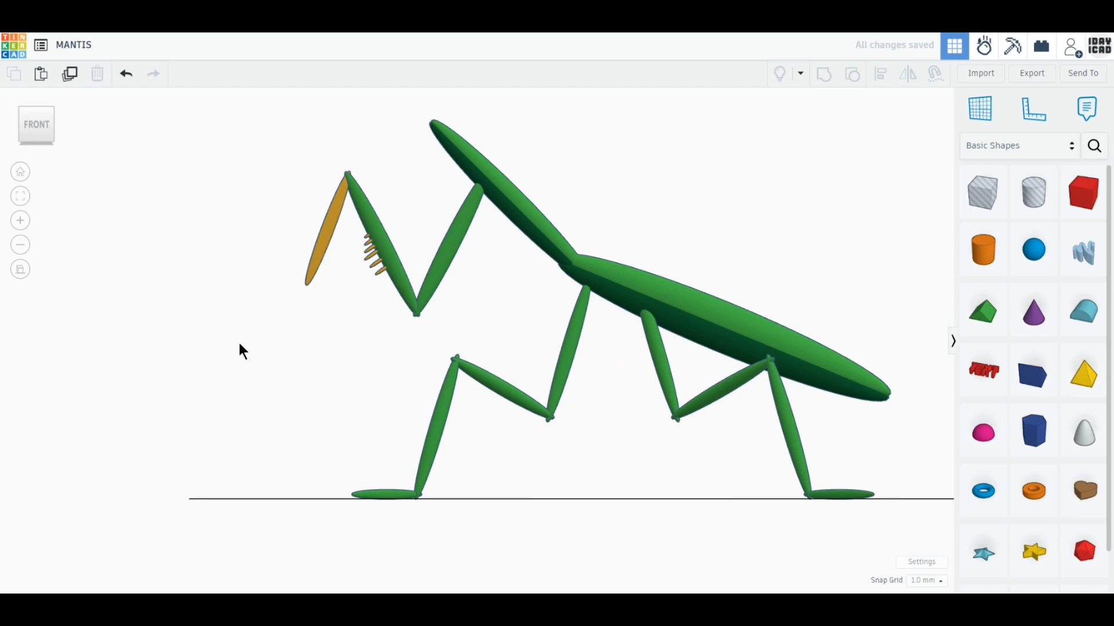
- Add a cone to the empty area of the workplane beside the mantis
{"action": "right_click_drag", "start_coordinate": [259, 363], "coordinate": [361, 414]}
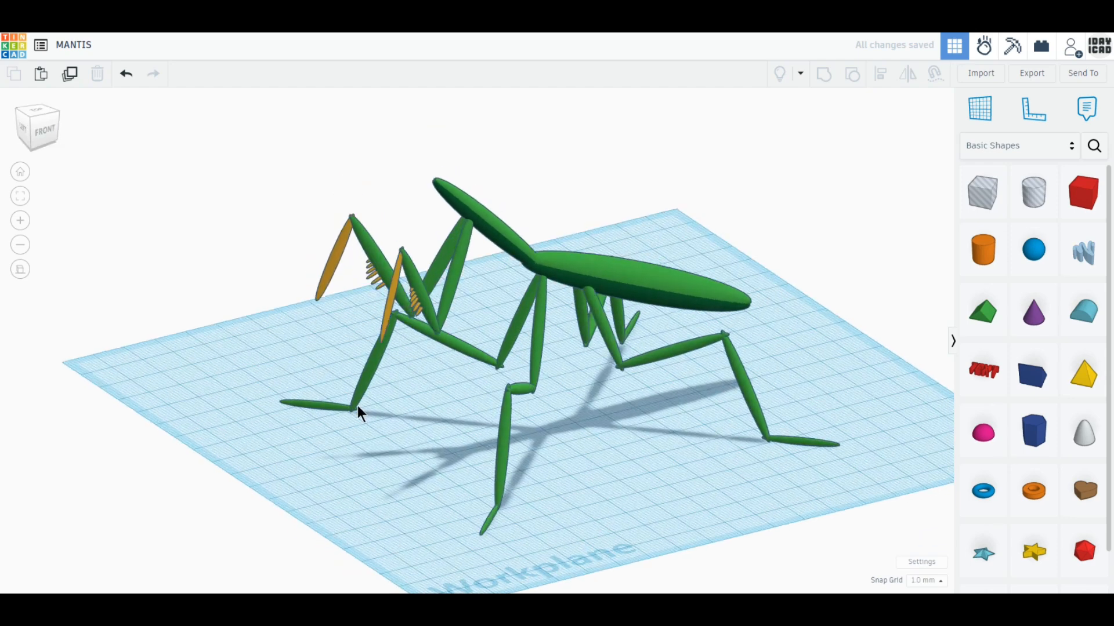
{"action": "middle_click_drag", "start_coordinate": [622, 449], "coordinate": [487, 362]}
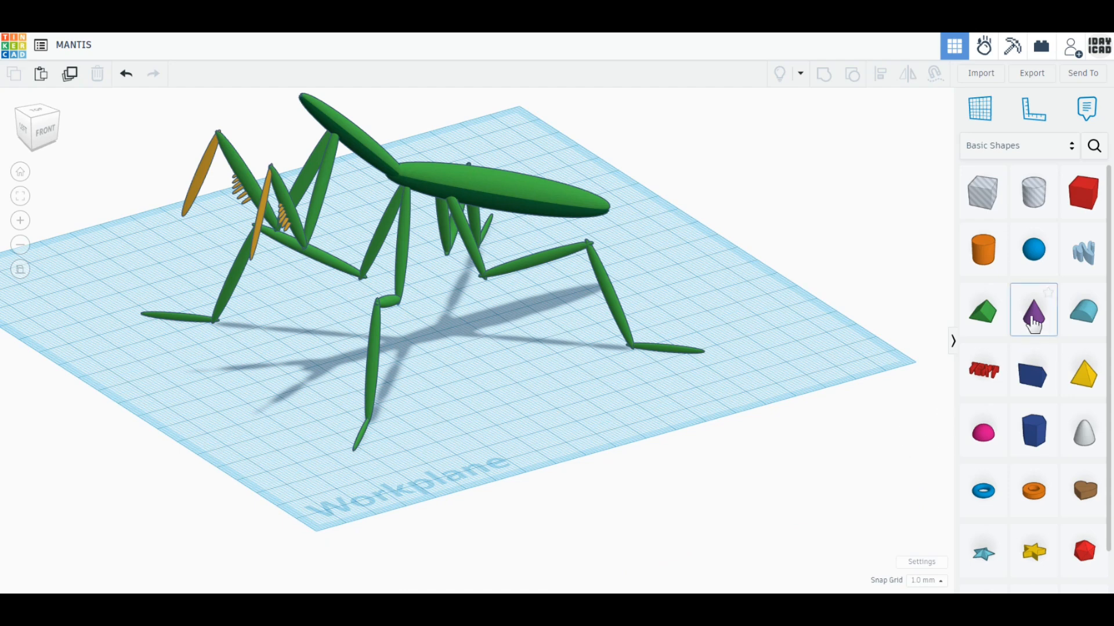
{"action": "left_click_drag", "start_coordinate": [1034, 325], "coordinate": [554, 424]}
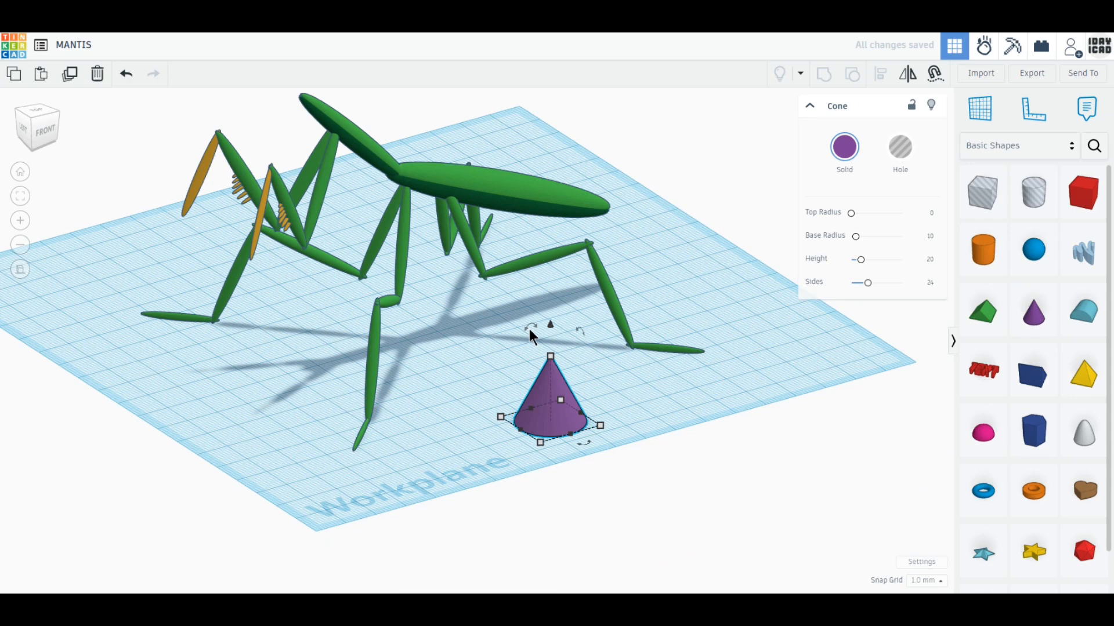
- Try to tip the cone onto its side, revert that, and raise the cone 5 mm above the workplane
{"action": "left_click_drag", "start_coordinate": [529, 330], "coordinate": [551, 403]}
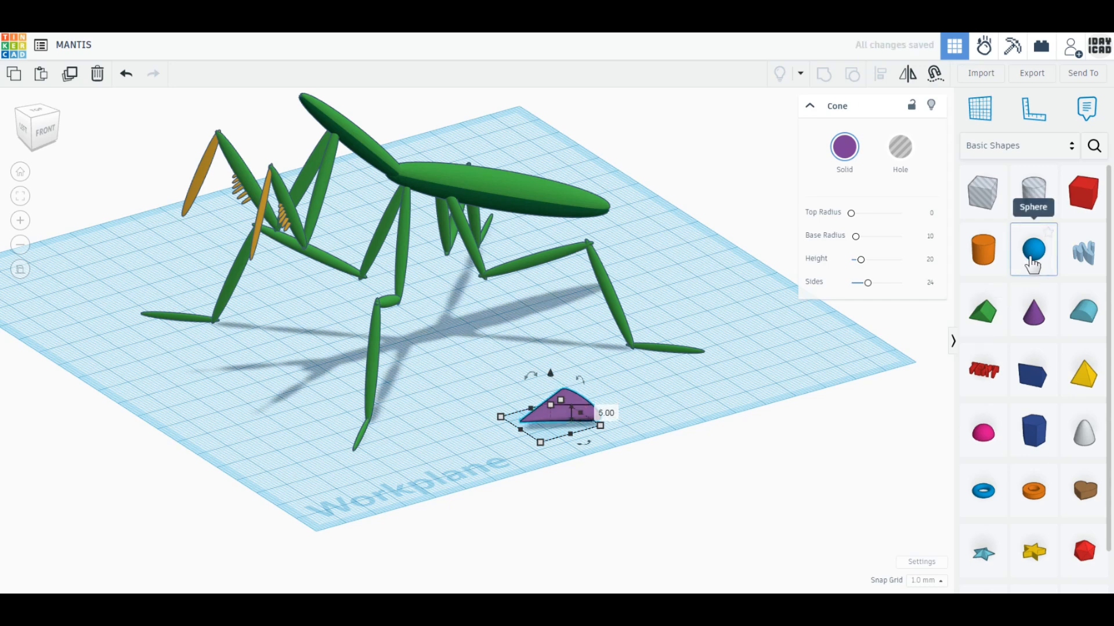
{"action": "left_click", "coordinate": [126, 74]}
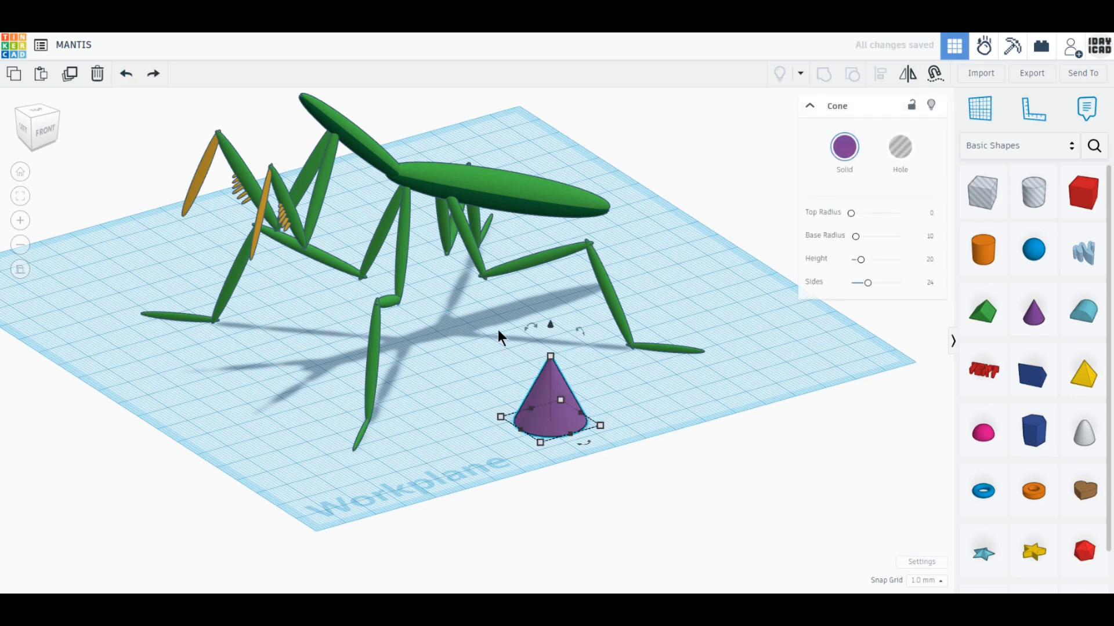
{"action": "left_click_drag", "start_coordinate": [551, 329], "coordinate": [551, 308]}
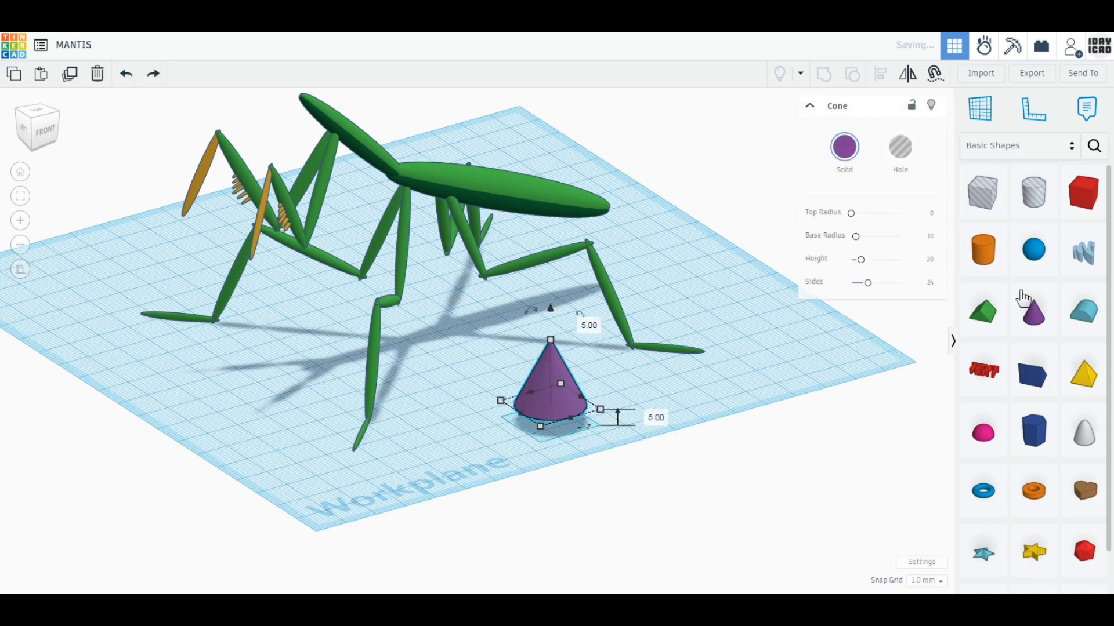
- Add a sphere beside the cone and squash it vertically into a flattened ellipsoid
{"action": "left_click", "coordinate": [1033, 249]}
{"action": "left_click", "coordinate": [695, 405]}
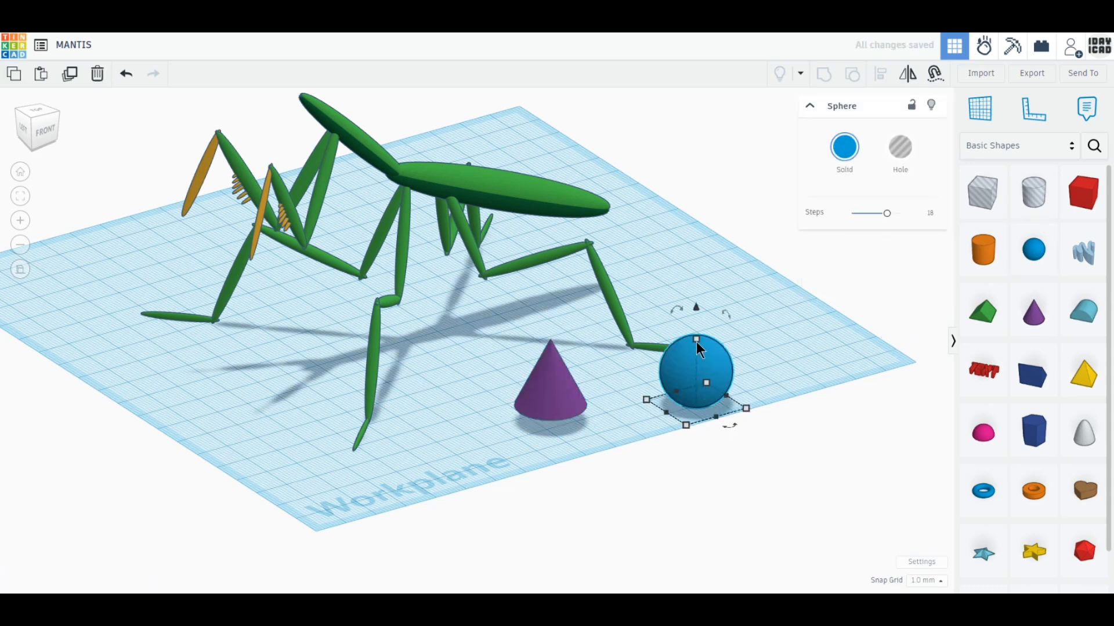
{"action": "left_click_drag", "start_coordinate": [696, 342], "coordinate": [701, 383]}
- Select the cone and the flattened sphere and align their centres in both horizontal directions
{"action": "left_click_drag", "start_coordinate": [693, 485], "coordinate": [545, 426]}
{"action": "left_click", "coordinate": [880, 73]}
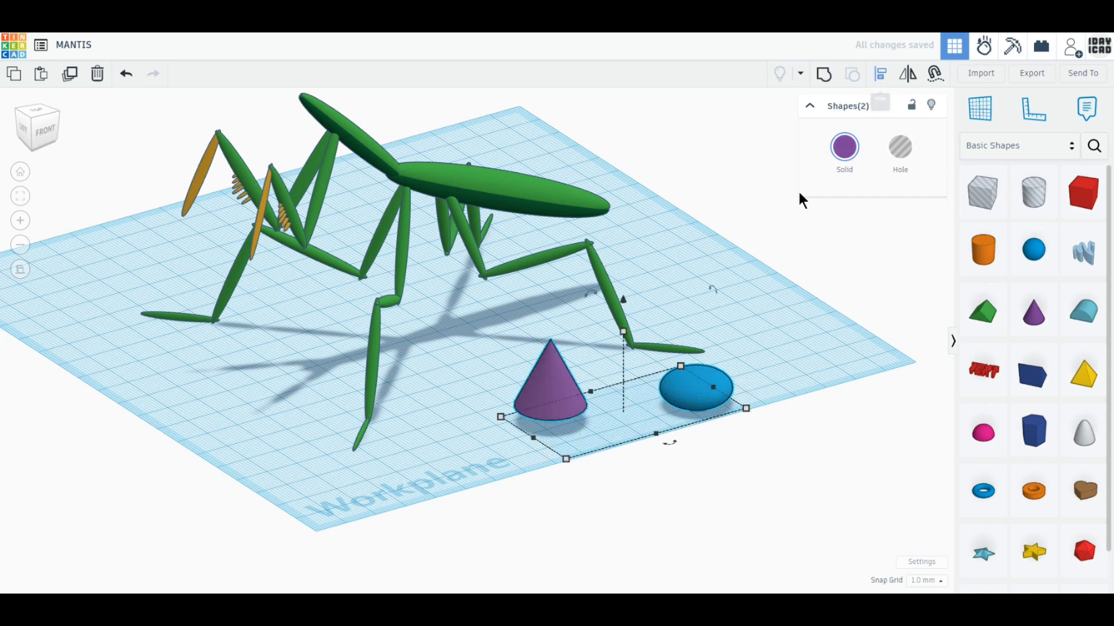
{"action": "left_click", "coordinate": [663, 439]}
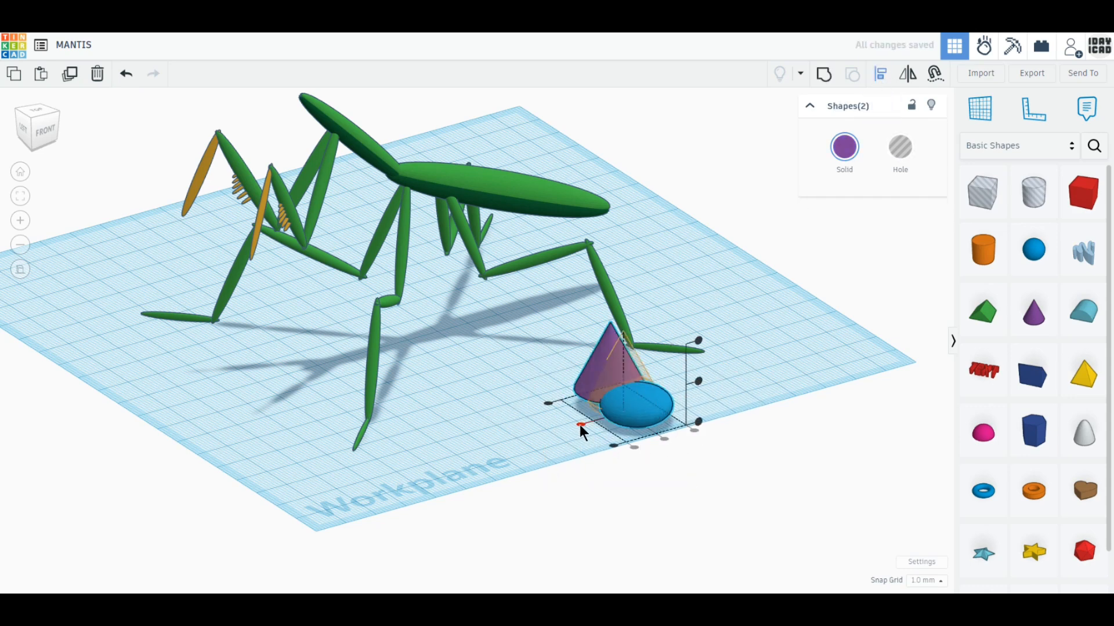
{"action": "left_click", "coordinate": [580, 424]}
{"action": "left_click", "coordinate": [691, 479]}
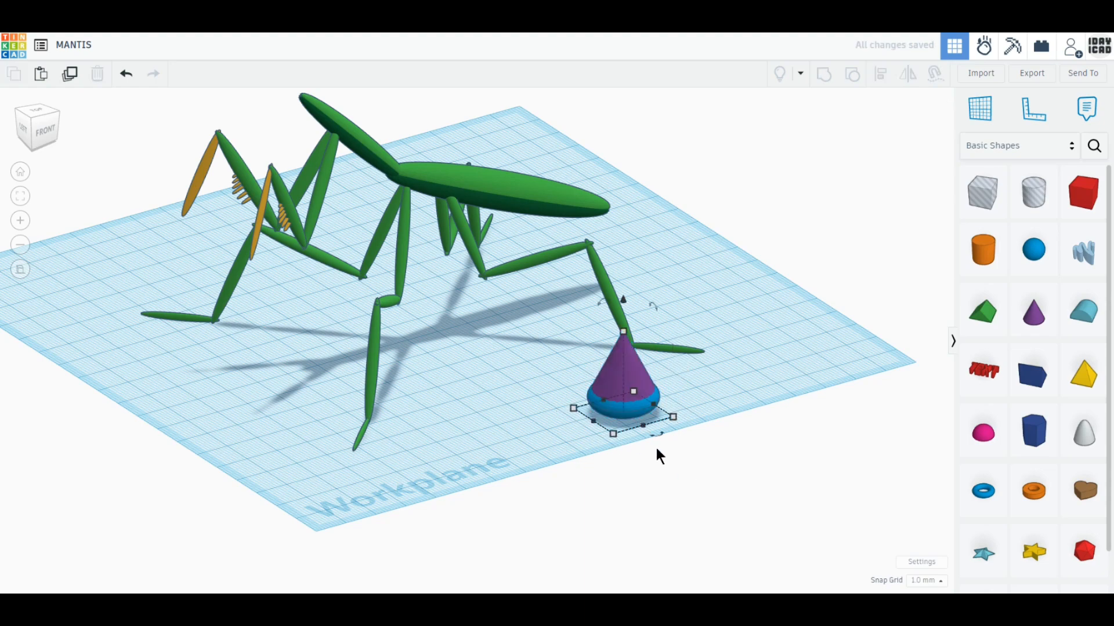
- Reduce the flattened sphere's height to 8 mm so it forms a shallow rounded base under the cone
{"action": "left_click", "coordinate": [642, 406]}
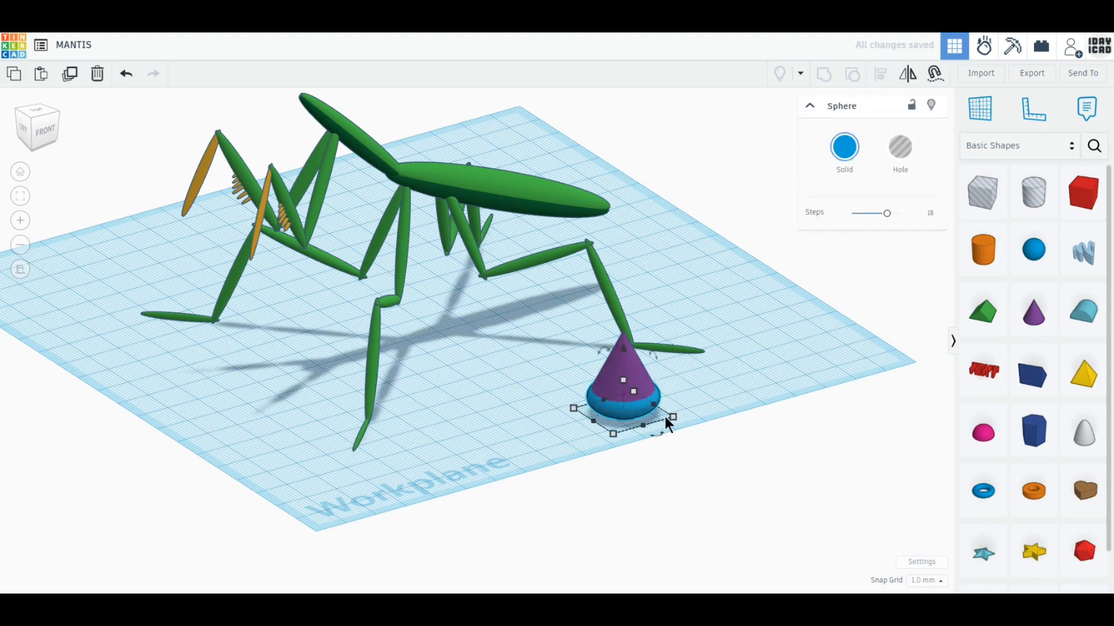
{"action": "scroll", "coordinate": [665, 417], "scroll_direction": "up", "scroll_amount": 4}
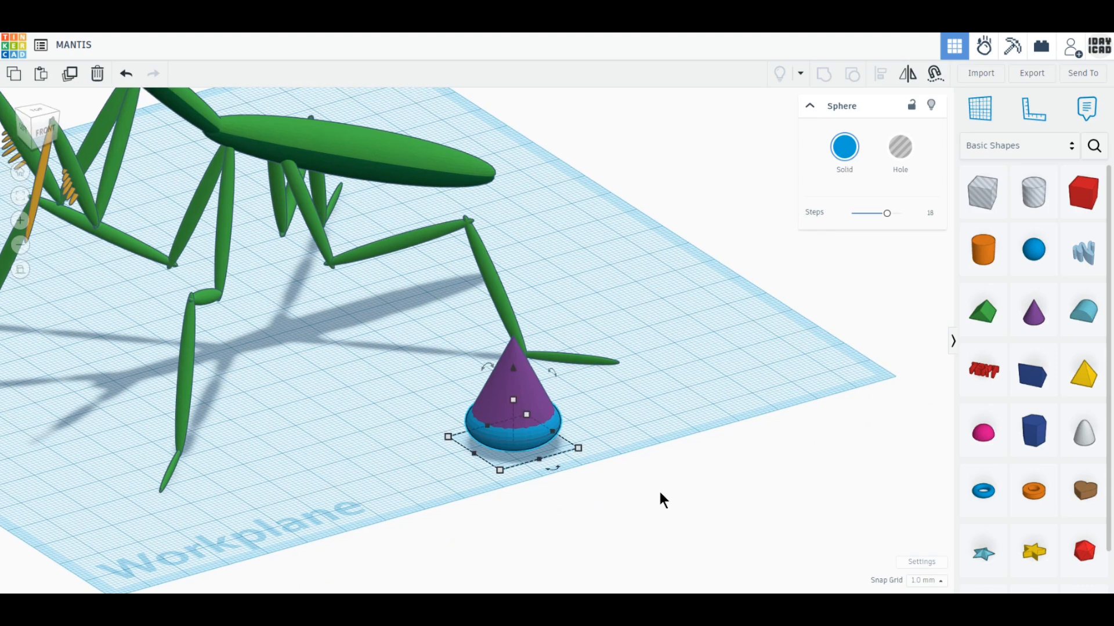
{"action": "scroll", "coordinate": [659, 489], "scroll_direction": "up", "scroll_amount": 3}
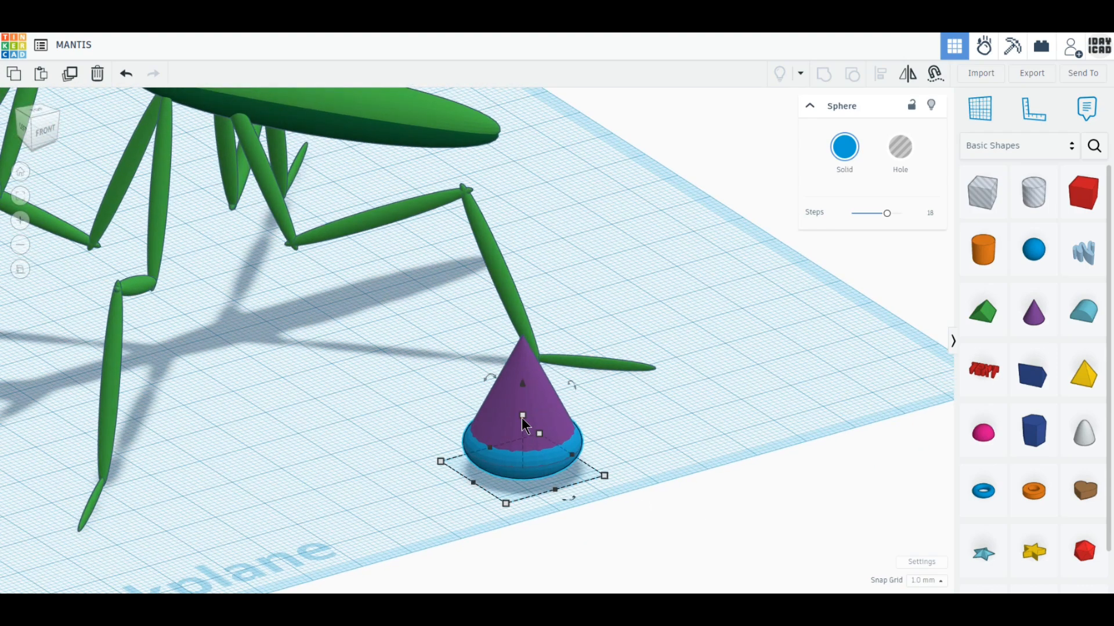
{"action": "mouse_move", "coordinate": [523, 415]}
{"action": "left_click_drag", "start_coordinate": [524, 417], "coordinate": [524, 426]}
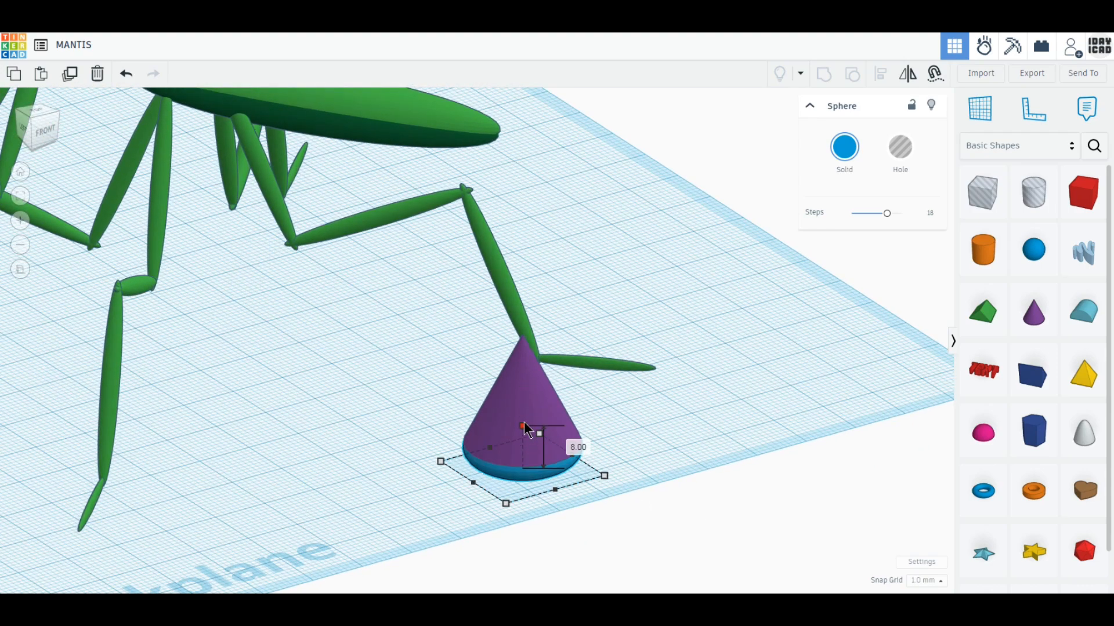
- Group the cone with the flattened sphere and colour the combined shape green
{"action": "left_click_drag", "start_coordinate": [519, 529], "coordinate": [658, 454]}
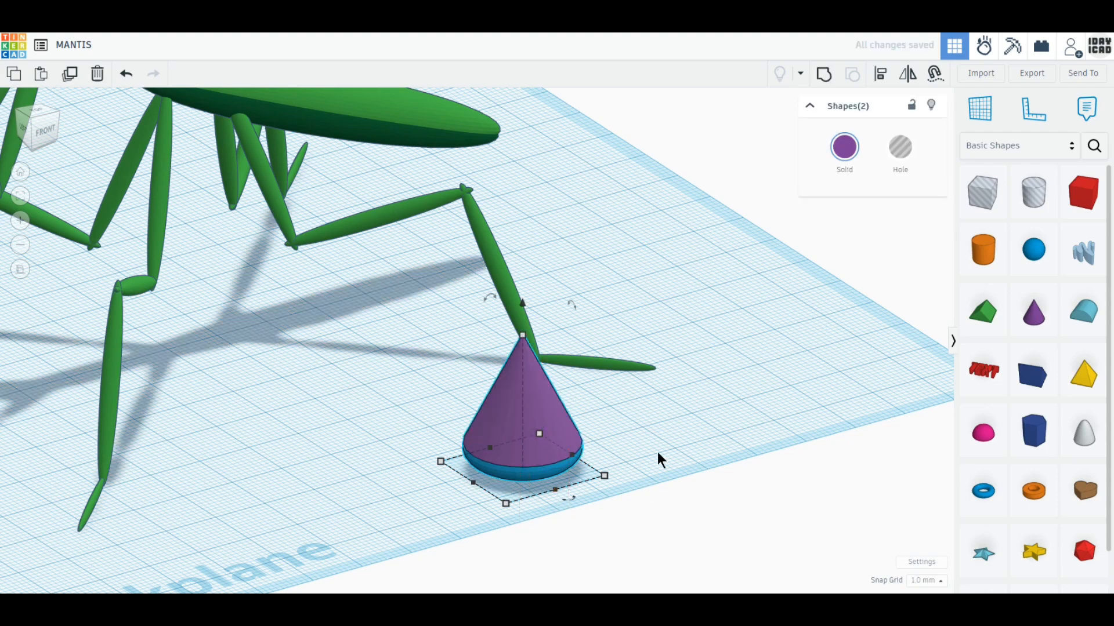
{"action": "left_click", "coordinate": [820, 78]}
{"action": "left_click", "coordinate": [841, 149]}
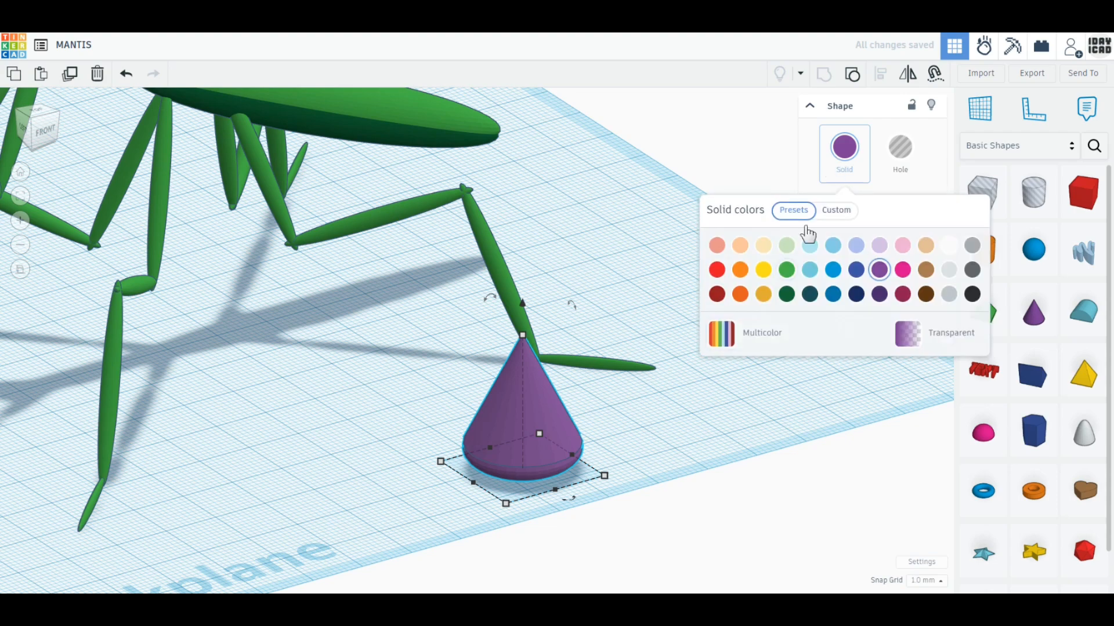
{"action": "left_click", "coordinate": [786, 269]}
- Tip the green cone shape 90° onto its side and flatten its height to about 5 mm
{"action": "left_click_drag", "start_coordinate": [490, 296], "coordinate": [444, 396]}
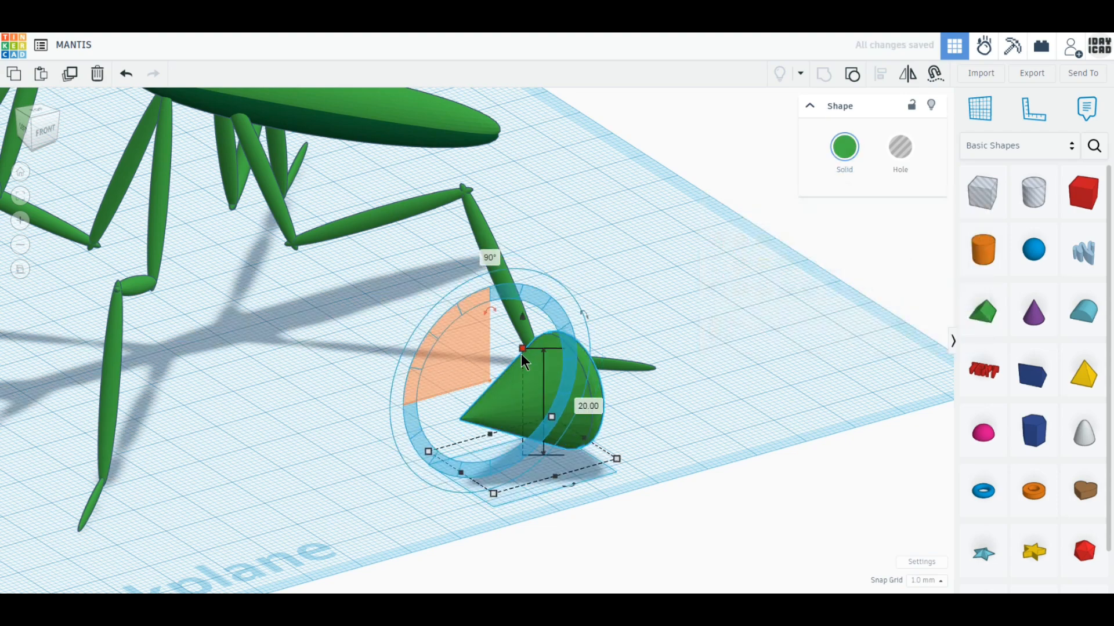
{"action": "left_click", "coordinate": [581, 424]}
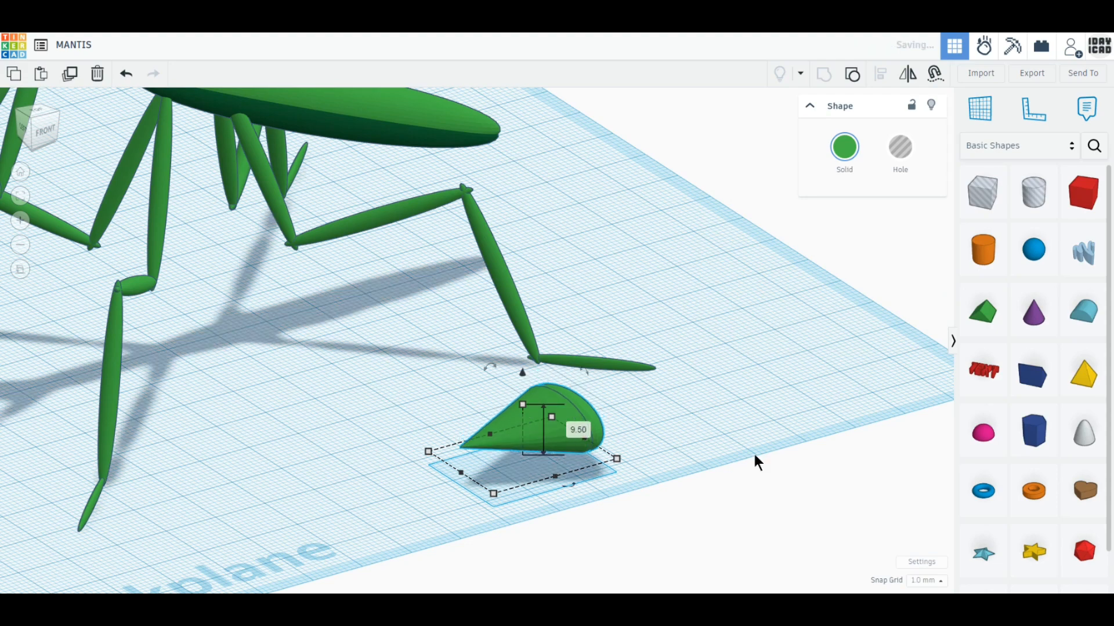
{"action": "type", "text": "4"}
{"action": "key", "text": "Return"}
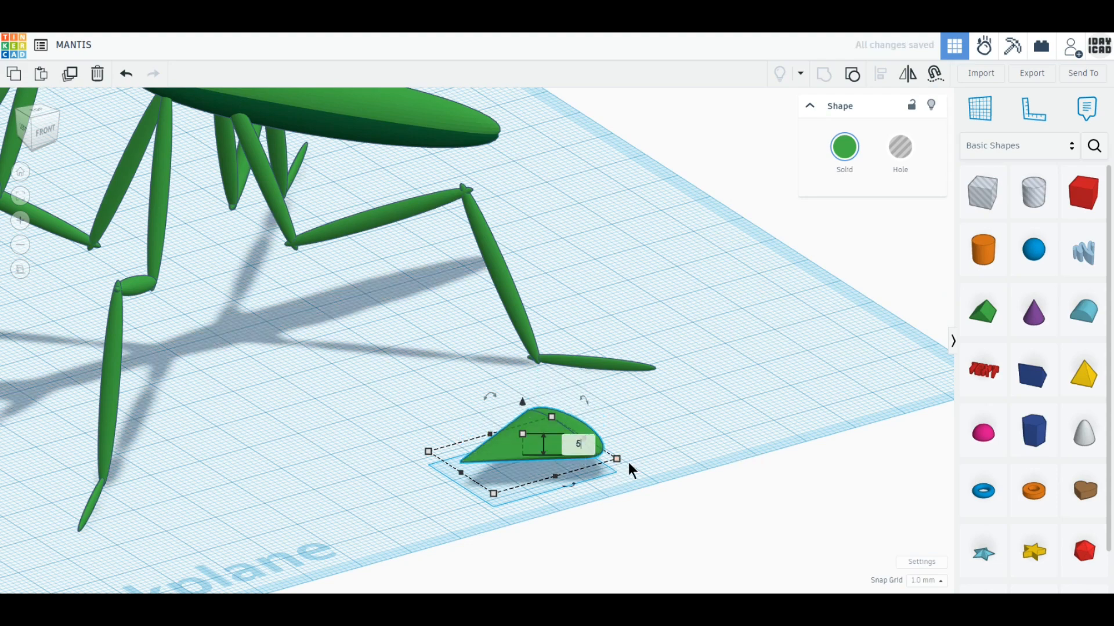
- Set the flattened cone shape's footprint to 16 by 16 mm
{"action": "mouse_move", "coordinate": [618, 458]}
{"action": "left_click", "coordinate": [630, 426]}
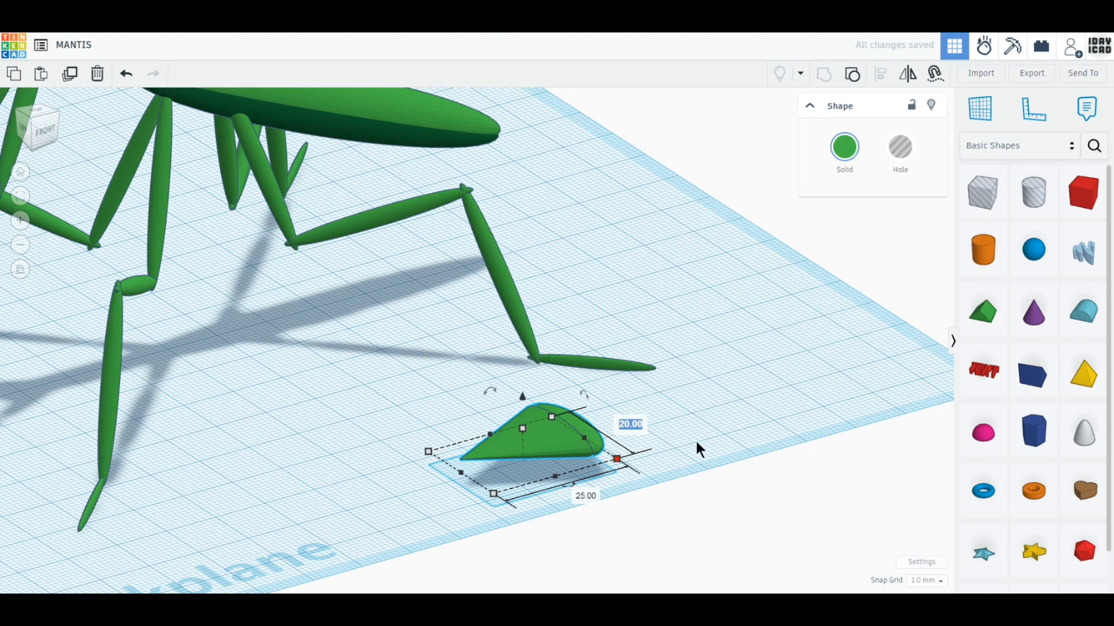
{"action": "type", "text": "16"}
{"action": "key", "text": "Return"}
{"action": "left_click", "coordinate": [574, 488]}
{"action": "type", "text": "16"}
{"action": "key", "text": "Return"}
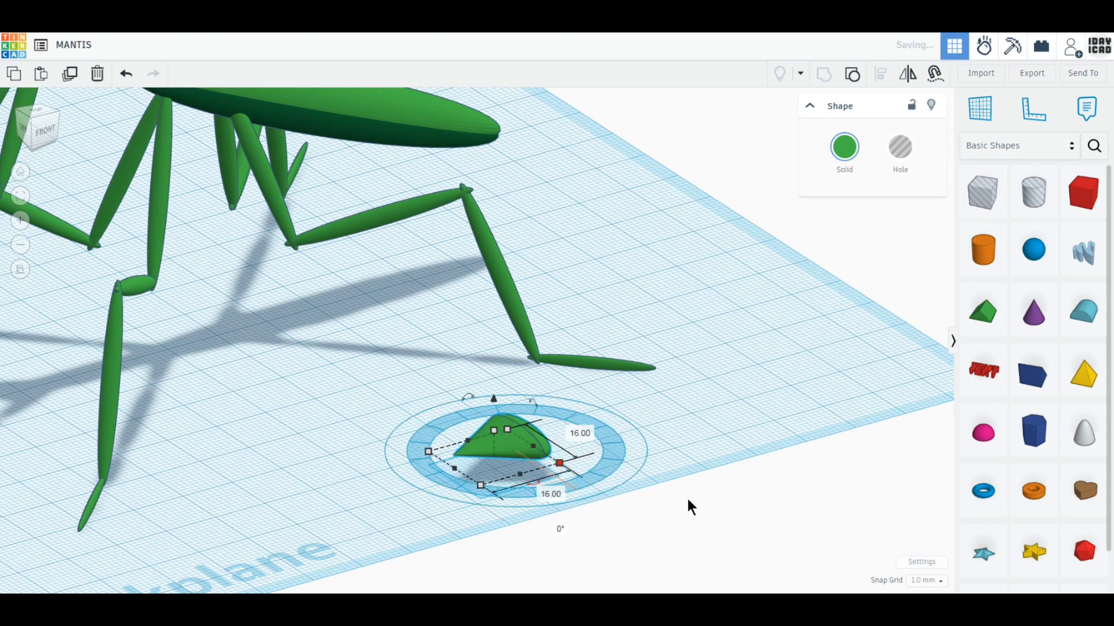
- Lower the flattened cone shape onto the workplane
{"action": "middle_click_drag", "start_coordinate": [687, 499], "coordinate": [663, 362]}
{"action": "left_click_drag", "start_coordinate": [471, 264], "coordinate": [470, 276]}
{"action": "left_click_drag", "start_coordinate": [489, 331], "coordinate": [493, 334]}
{"action": "right_click_drag", "start_coordinate": [500, 426], "coordinate": [510, 497]}
- Add a sphere beside the cone-shaped head and resize it to 5 mm in length, width and height
{"action": "left_click", "coordinate": [1019, 266]}
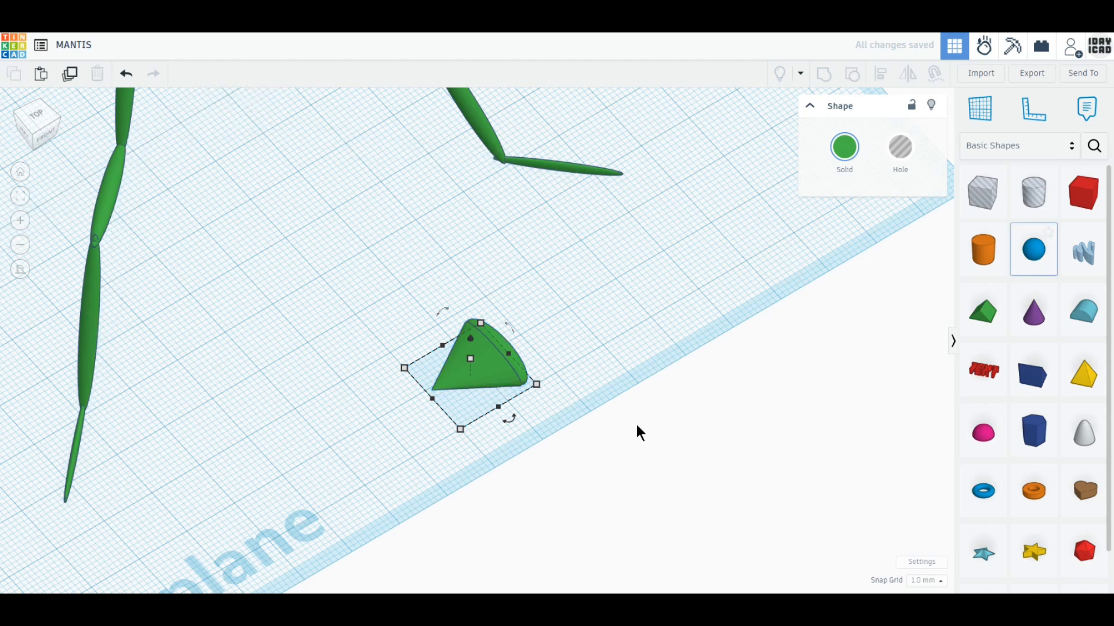
{"action": "left_click", "coordinate": [634, 426]}
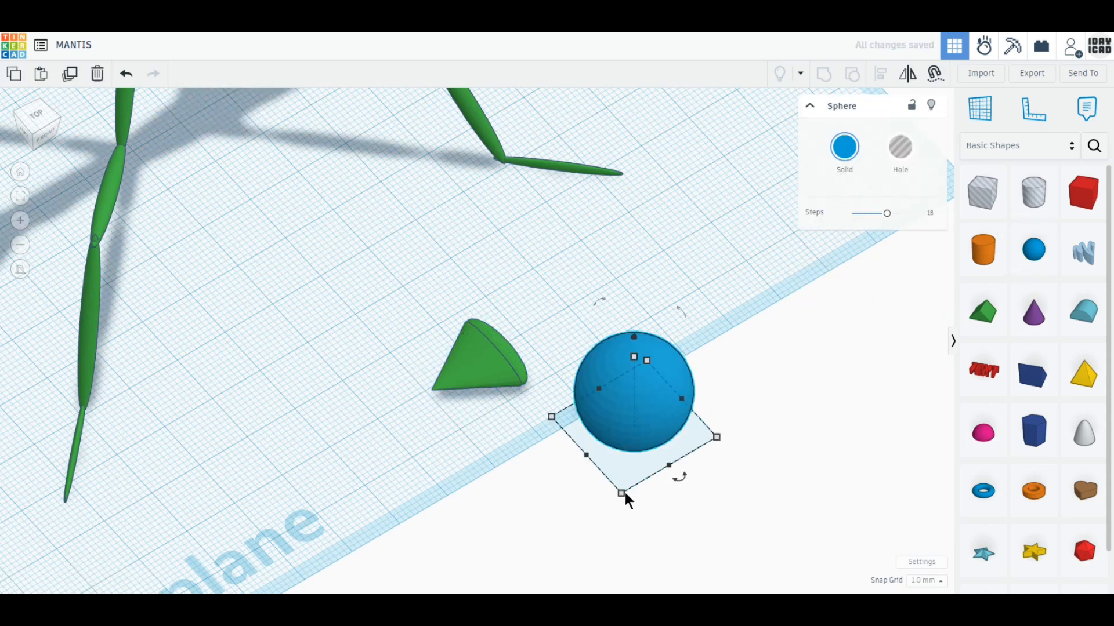
{"action": "left_click_drag", "start_coordinate": [625, 493], "coordinate": [623, 438]}
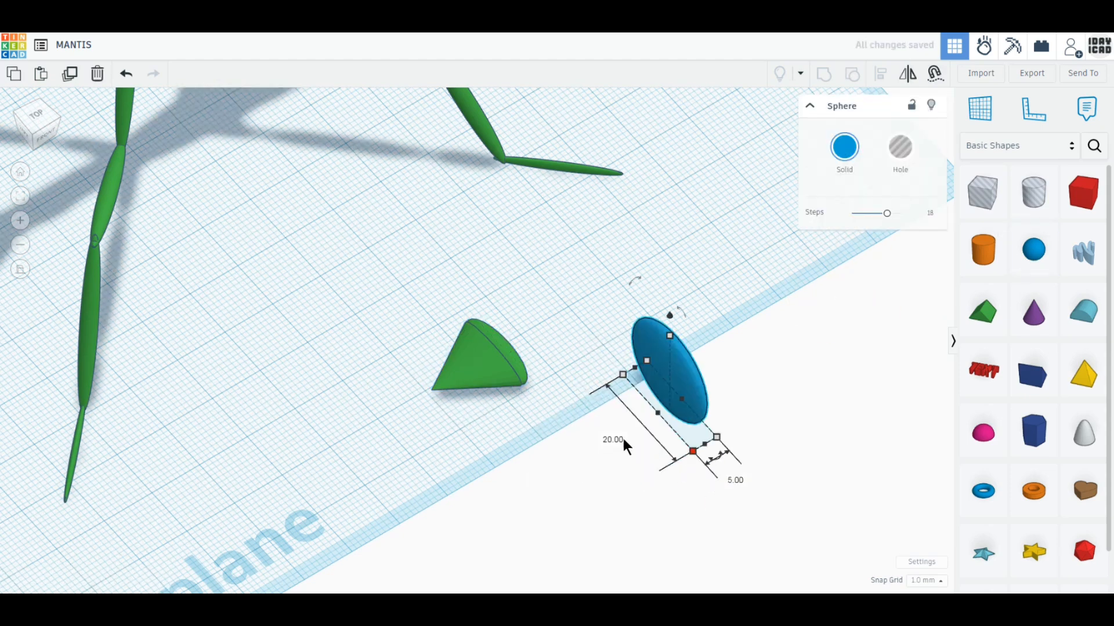
{"action": "left_click", "coordinate": [623, 439]}
{"action": "type", "text": "5"}
{"action": "key", "text": "Return"}
{"action": "left_click", "coordinate": [644, 307]}
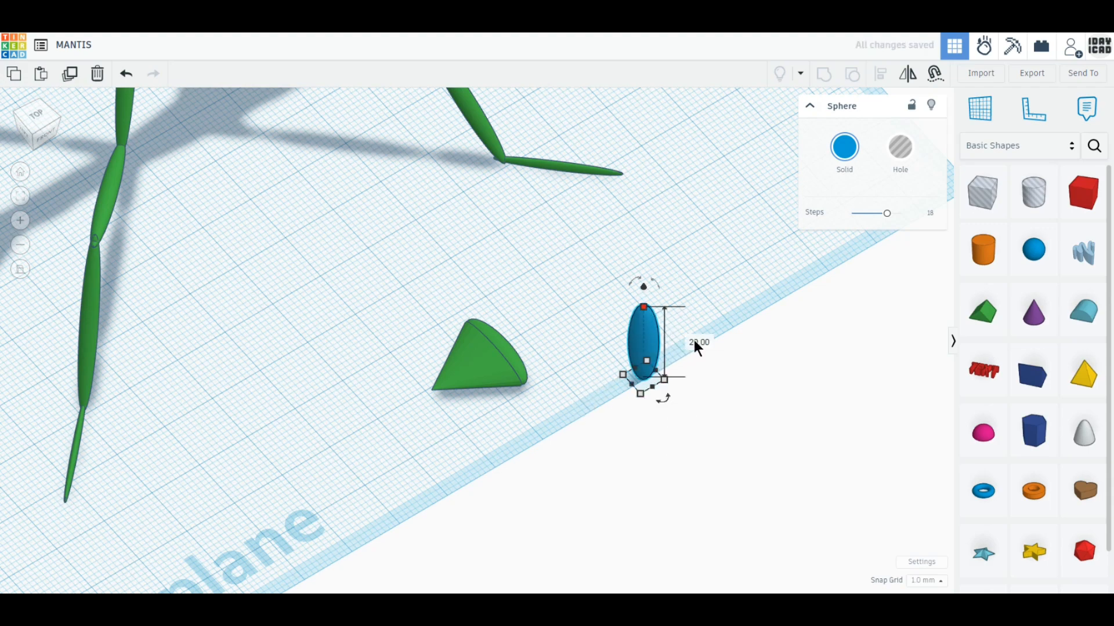
{"action": "left_click", "coordinate": [698, 343]}
{"action": "type", "text": "5"}
{"action": "key", "text": "Return"}
- Colour the 5 mm sphere dark green, trying dark teal first
{"action": "left_click", "coordinate": [844, 149]}
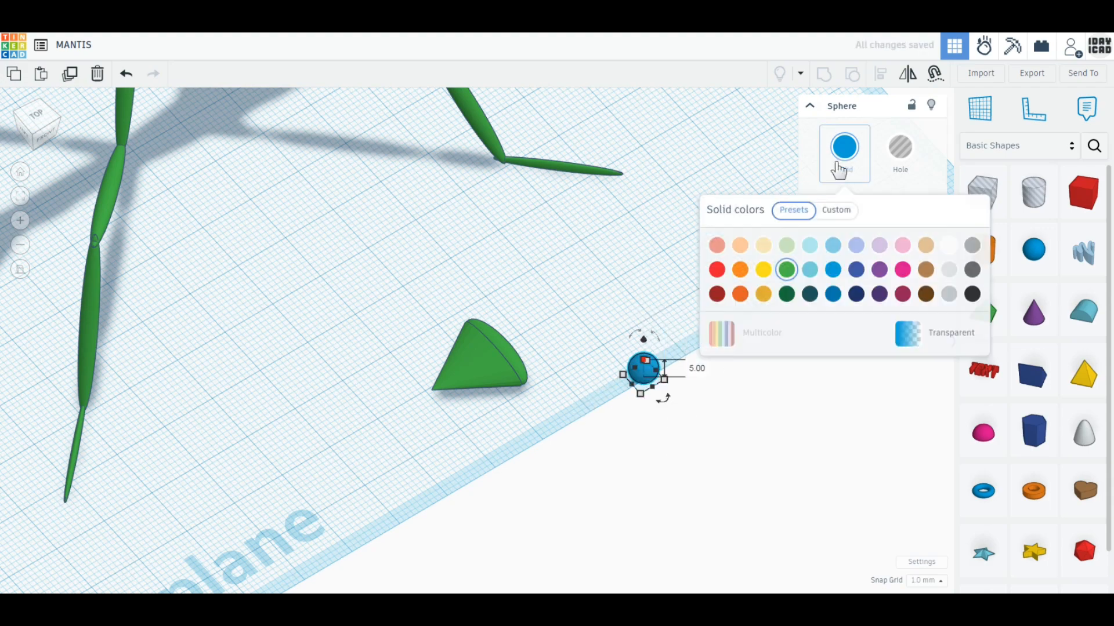
{"action": "left_click", "coordinate": [810, 294]}
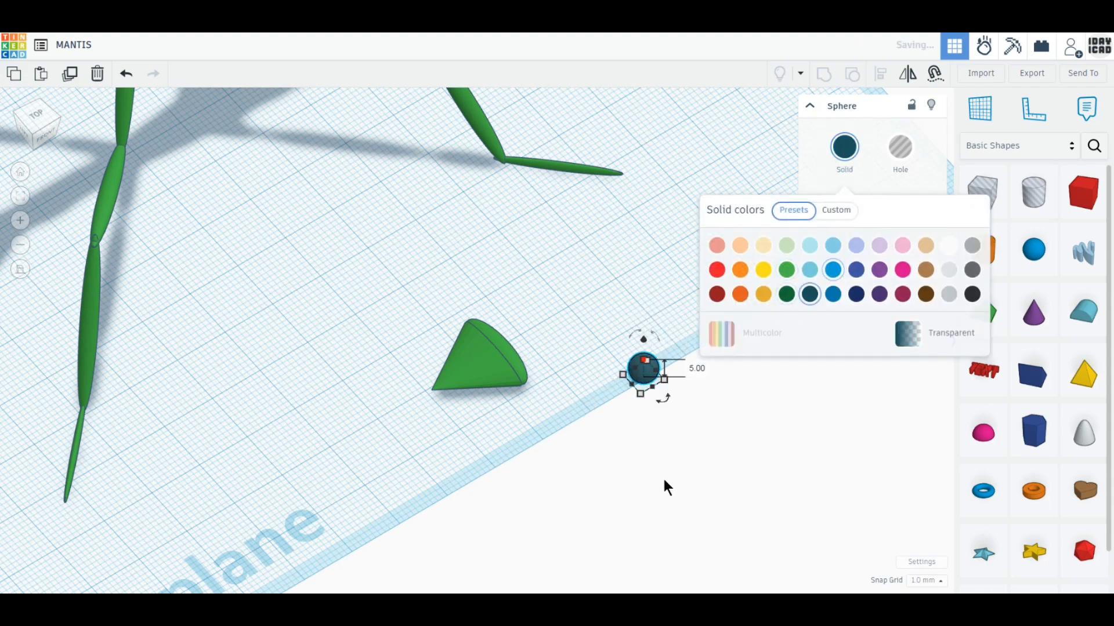
{"action": "left_click", "coordinate": [833, 148]}
{"action": "left_click", "coordinate": [787, 296]}
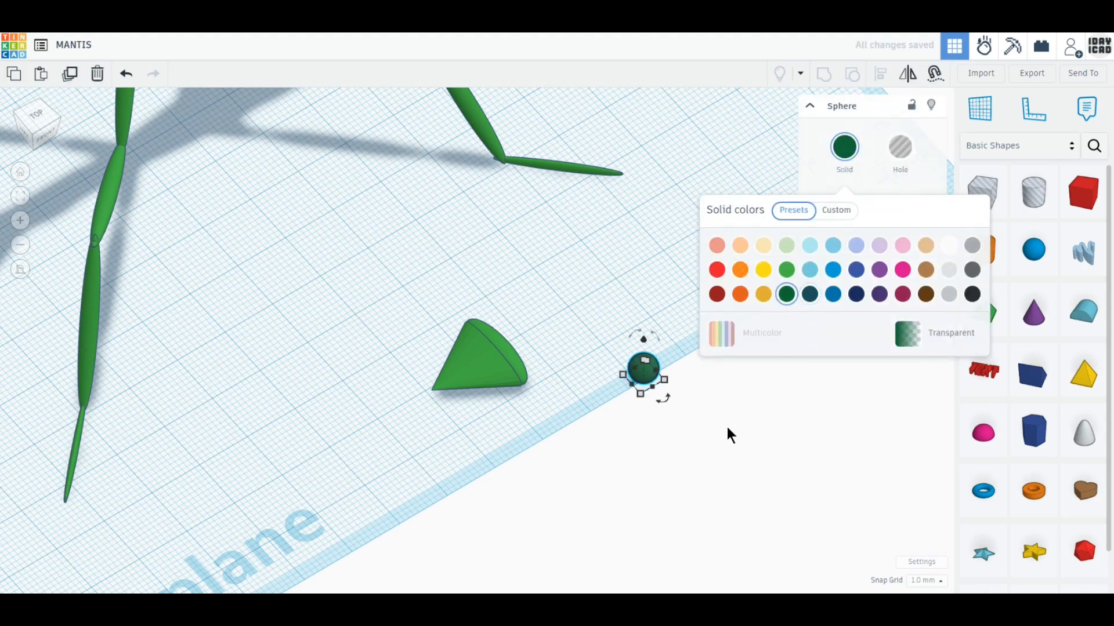
{"action": "left_click", "coordinate": [730, 435]}
- Move the dark green sphere onto one rear corner of the head as an eye and place a duplicate on the opposite corner
{"action": "left_click_drag", "start_coordinate": [643, 374], "coordinate": [513, 386]}
{"action": "left_click_drag", "start_coordinate": [514, 385], "coordinate": [513, 385]}
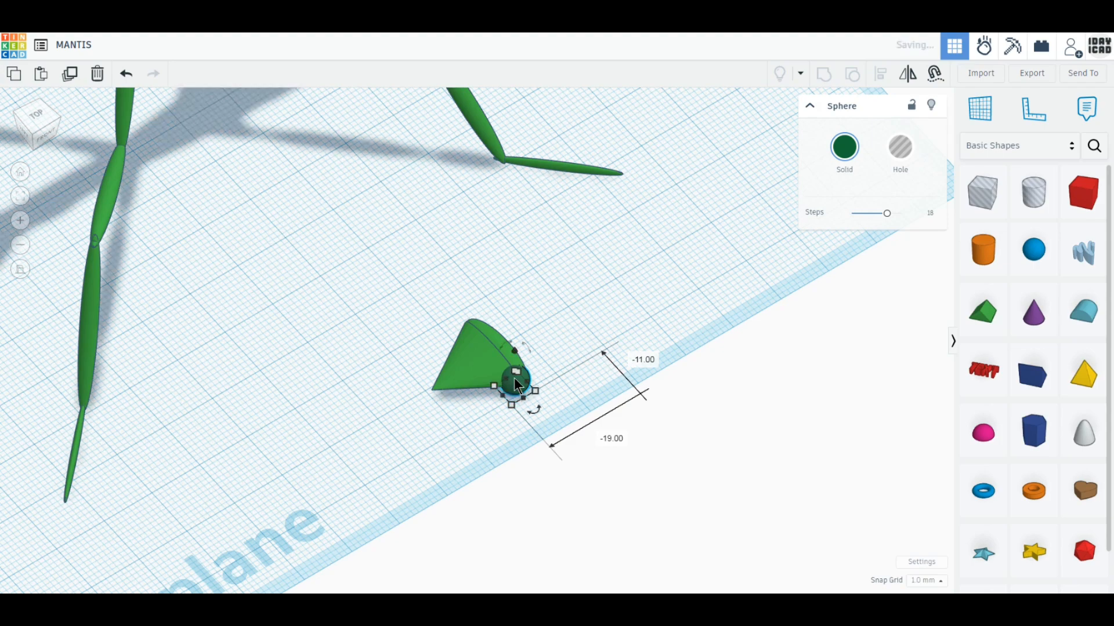
{"action": "left_click", "coordinate": [71, 74]}
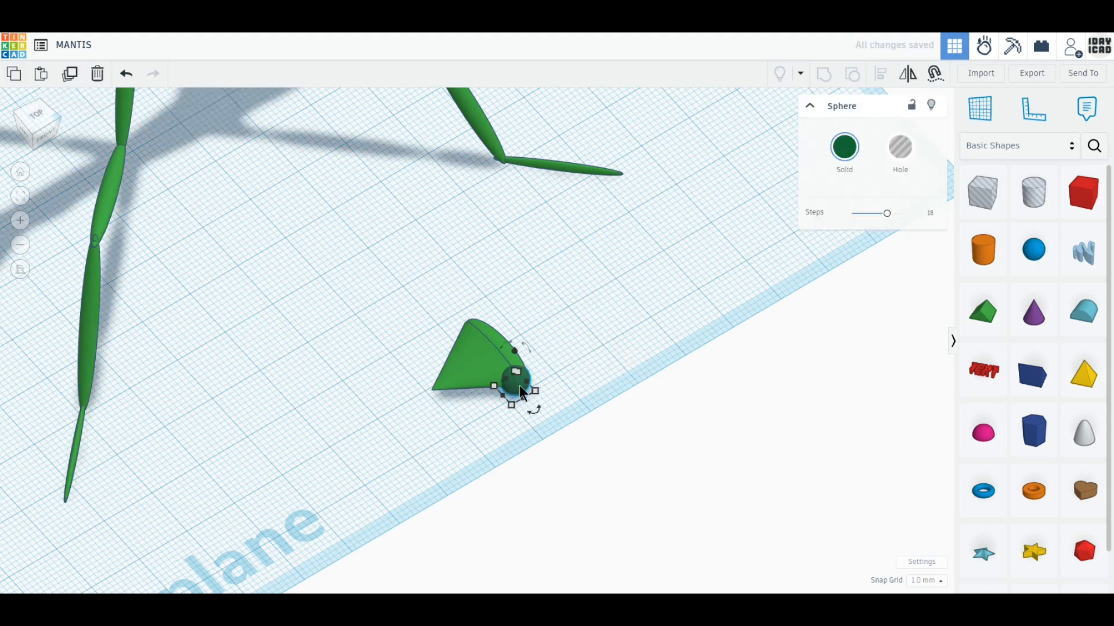
{"action": "left_click_drag", "start_coordinate": [519, 385], "coordinate": [473, 340]}
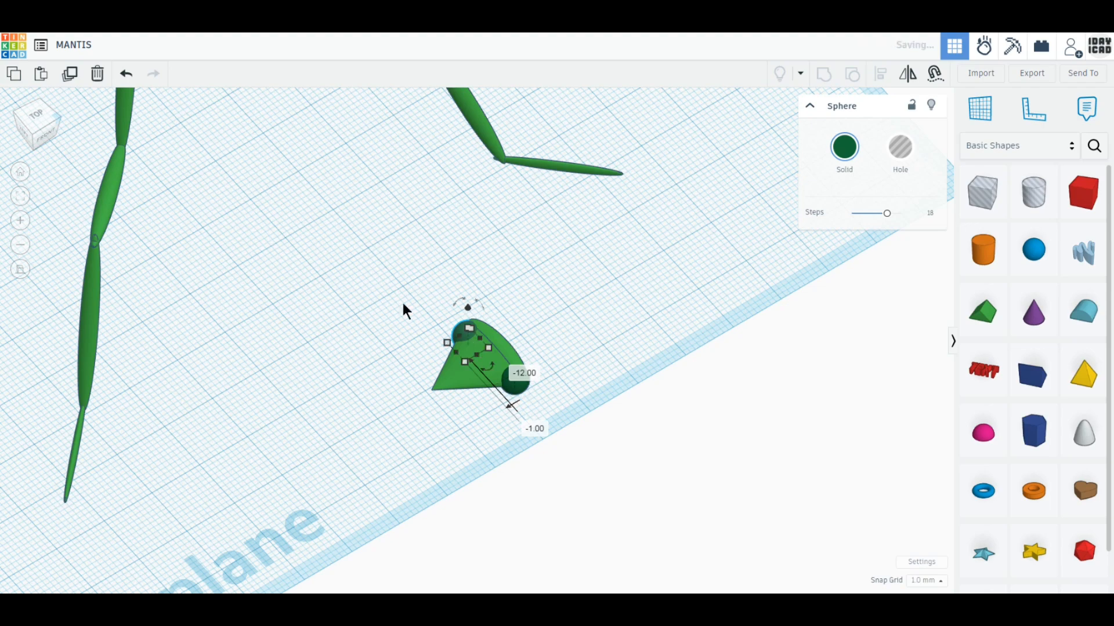
- Viewed from above, shift the duplicated eye until it lines up with the first eye across the head
{"action": "left_click", "coordinate": [36, 116]}
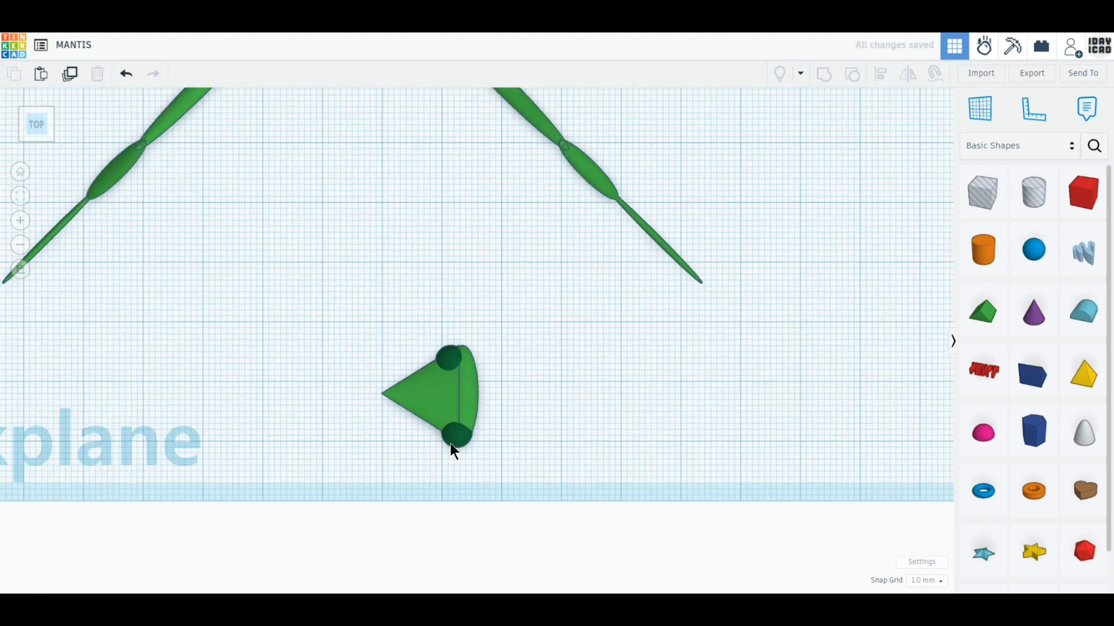
{"action": "scroll", "coordinate": [451, 444], "scroll_direction": "up", "scroll_amount": 3}
{"action": "left_click_drag", "start_coordinate": [442, 367], "coordinate": [445, 361]}
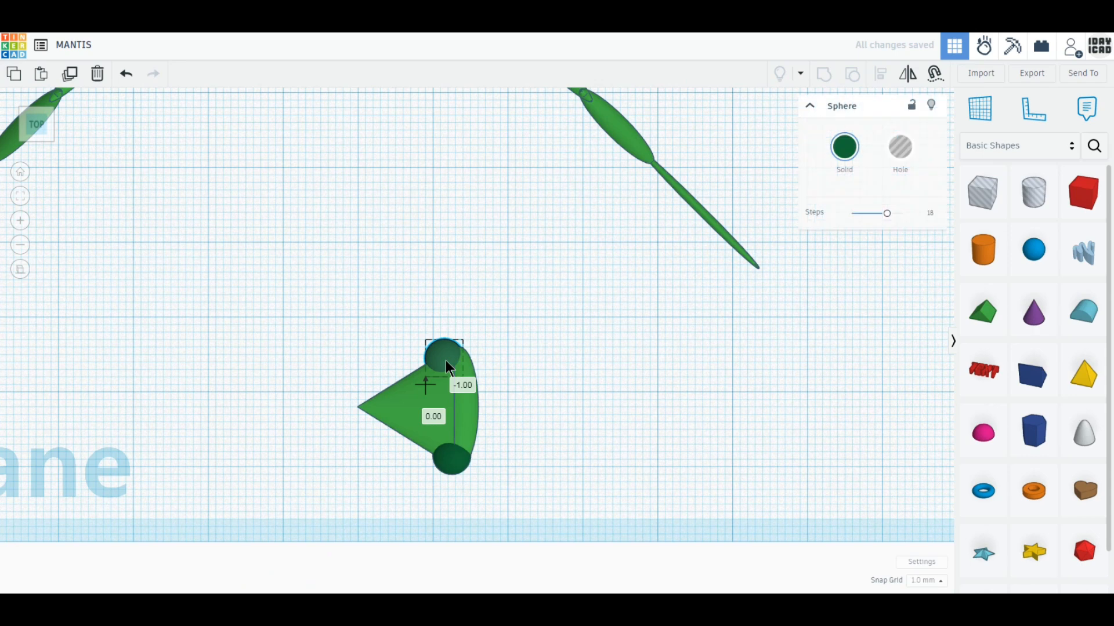
{"action": "key", "text": "Right"}
- Resize the head to 14 by 14 mm and move the duplicated eye 2 mm inward to the head's new edge
{"action": "left_click", "coordinate": [442, 416]}
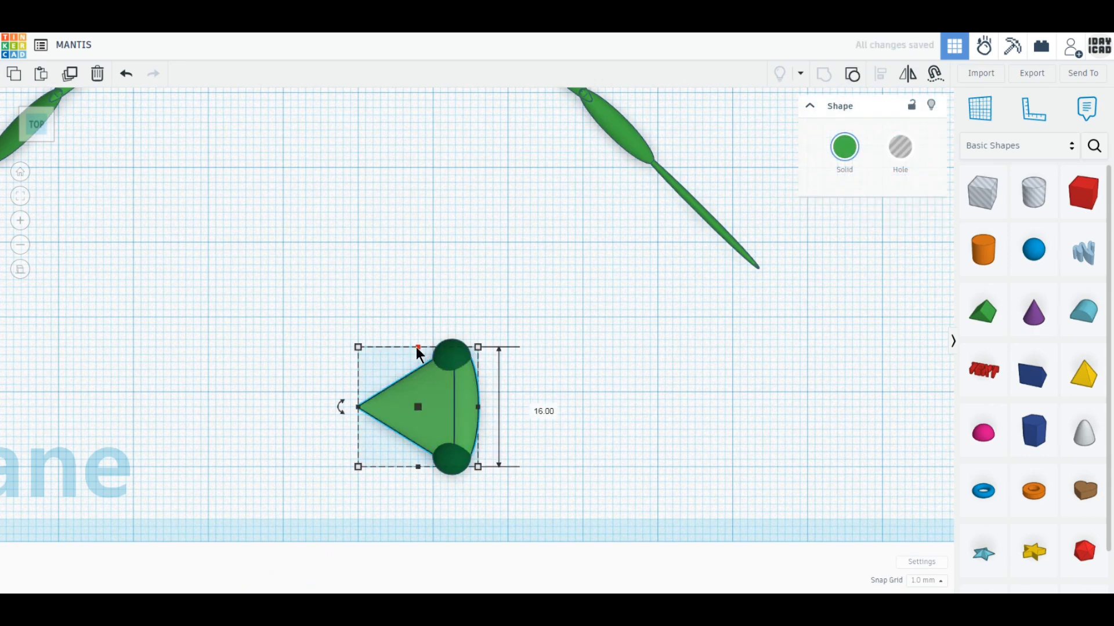
{"action": "left_click_drag", "start_coordinate": [357, 407], "coordinate": [372, 408]}
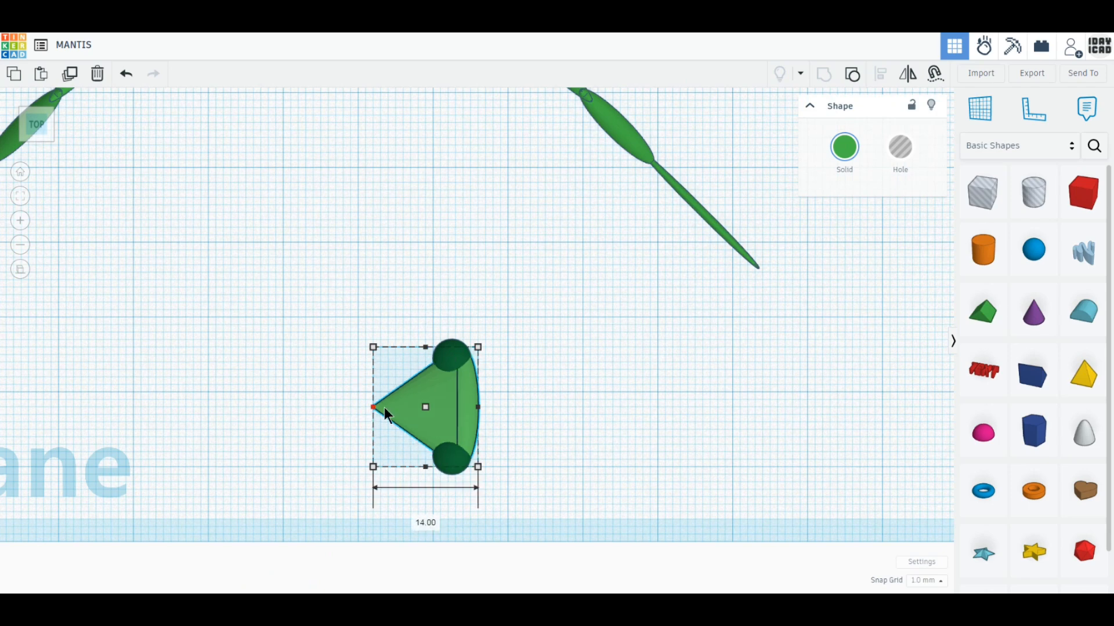
{"action": "left_click_drag", "start_coordinate": [426, 348], "coordinate": [424, 358]}
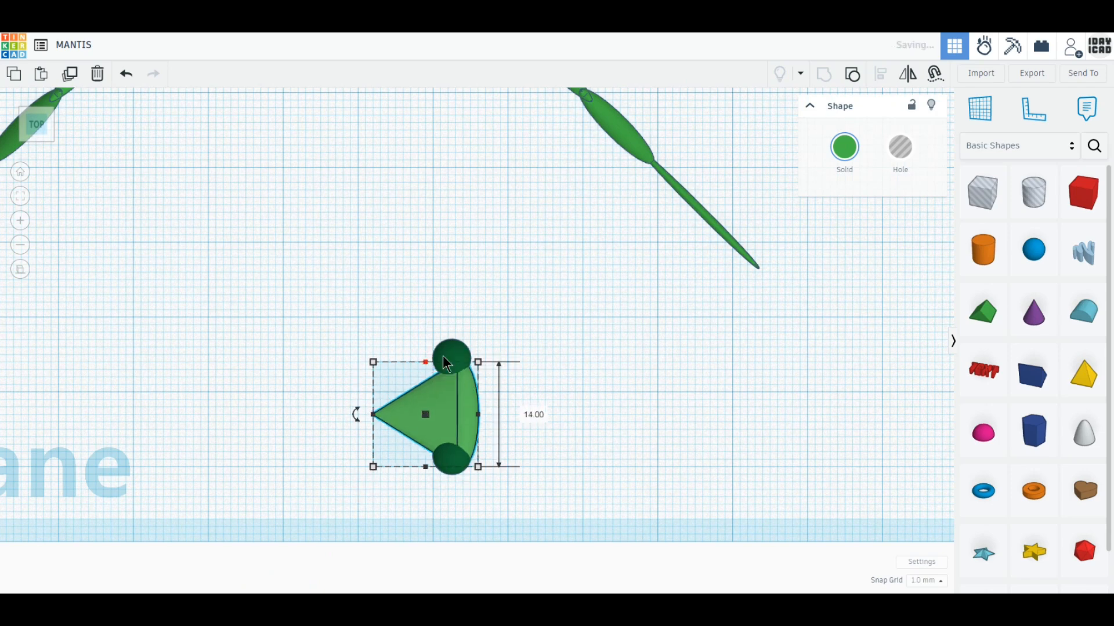
{"action": "left_click", "coordinate": [453, 360]}
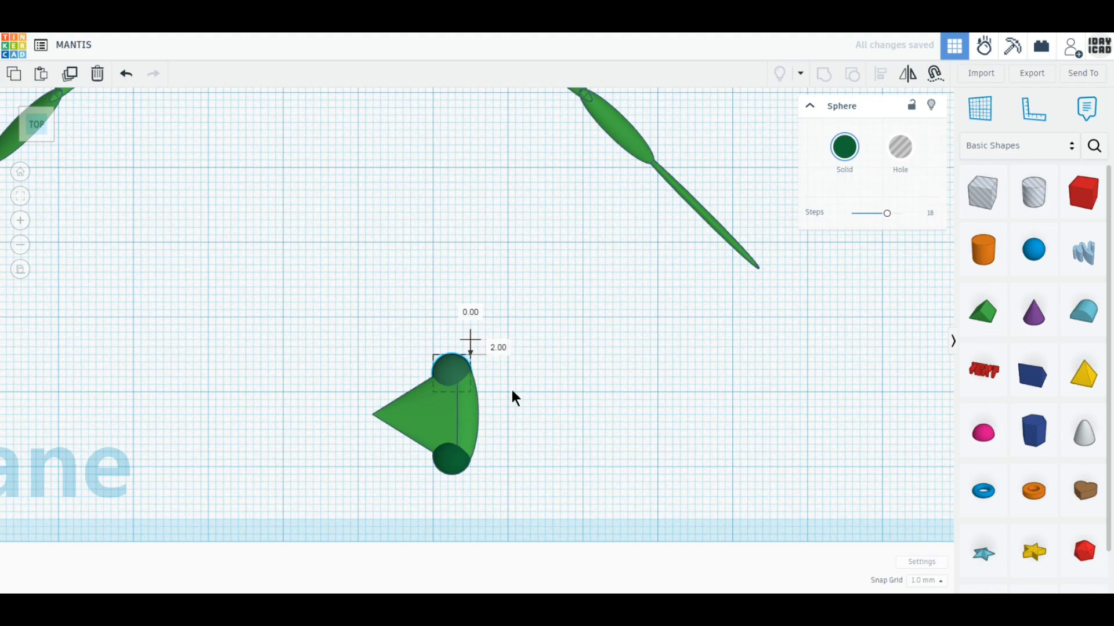
{"action": "left_click", "coordinate": [534, 400]}
- Check the head and eyes from above and at an angle, and add another sphere beside the head
{"action": "right_click_drag", "start_coordinate": [555, 415], "coordinate": [537, 485]}
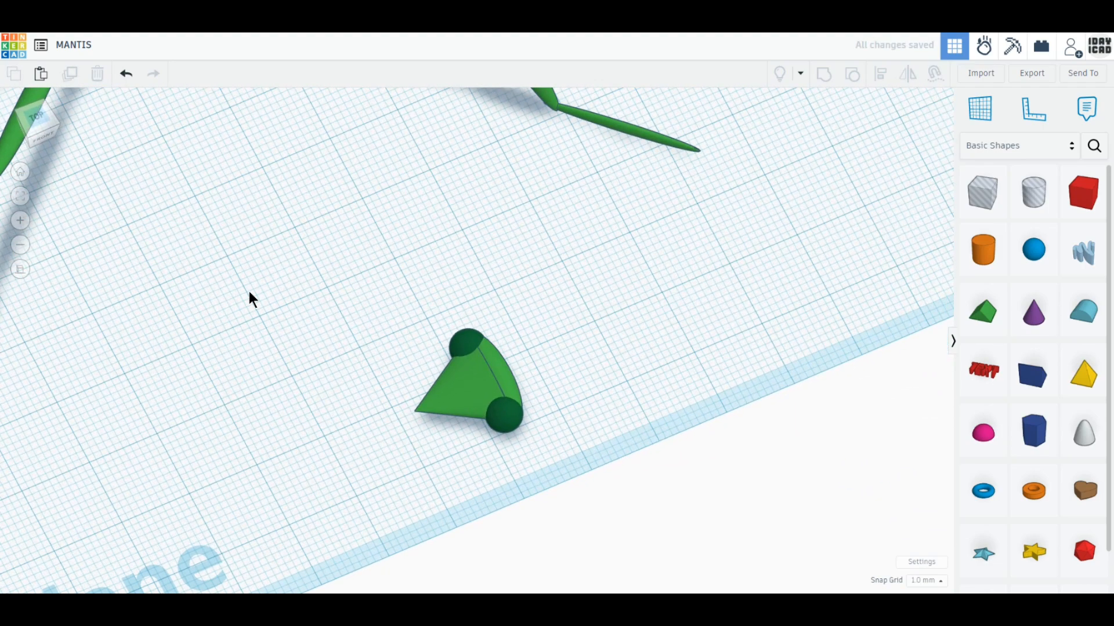
{"action": "left_click", "coordinate": [38, 119]}
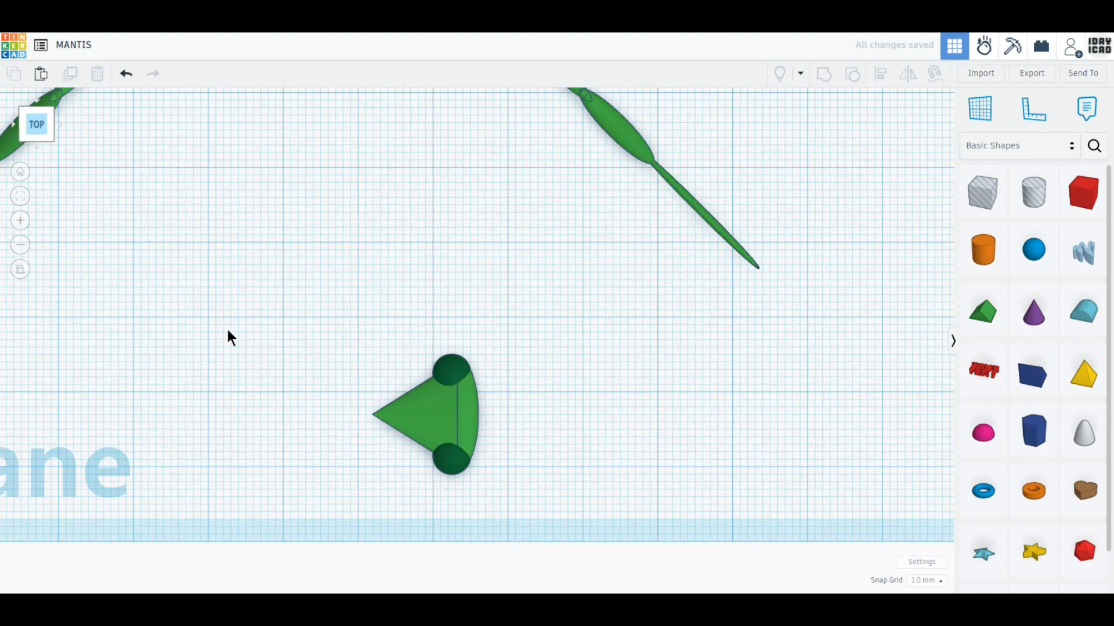
{"action": "right_click_drag", "start_coordinate": [256, 483], "coordinate": [346, 423]}
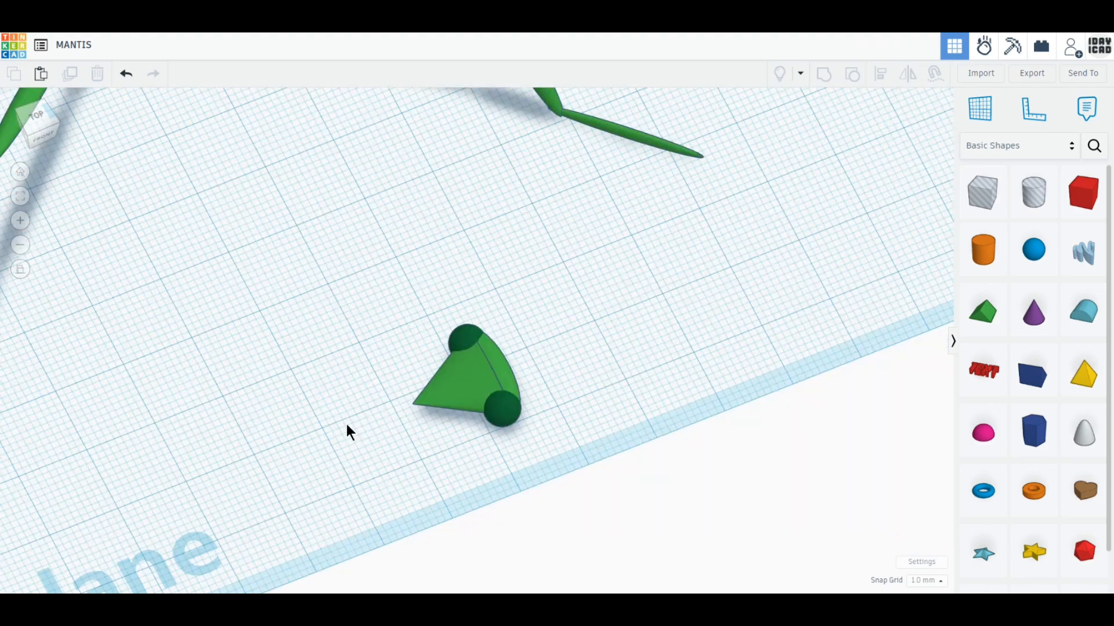
{"action": "left_click", "coordinate": [1033, 250]}
{"action": "left_click", "coordinate": [638, 377]}
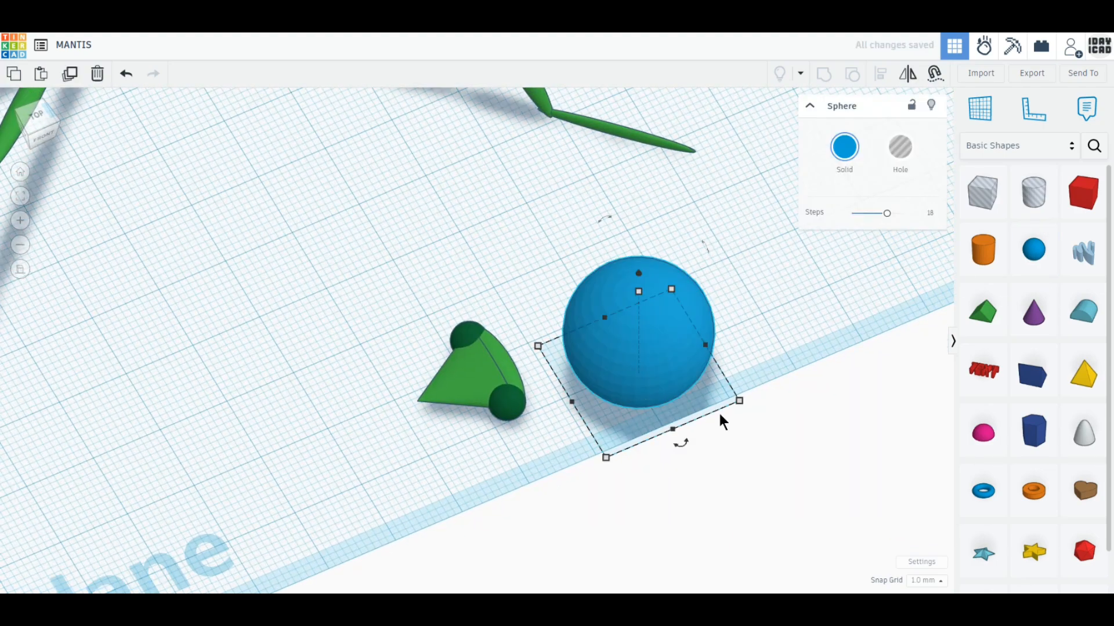
- Resize the new sphere to 1 by 1 mm at its base, keeping its height, and colour it golden yellow as an antenna
{"action": "left_click", "coordinate": [698, 471]}
{"action": "type", "text": "1"}
{"action": "key", "text": "Return"}
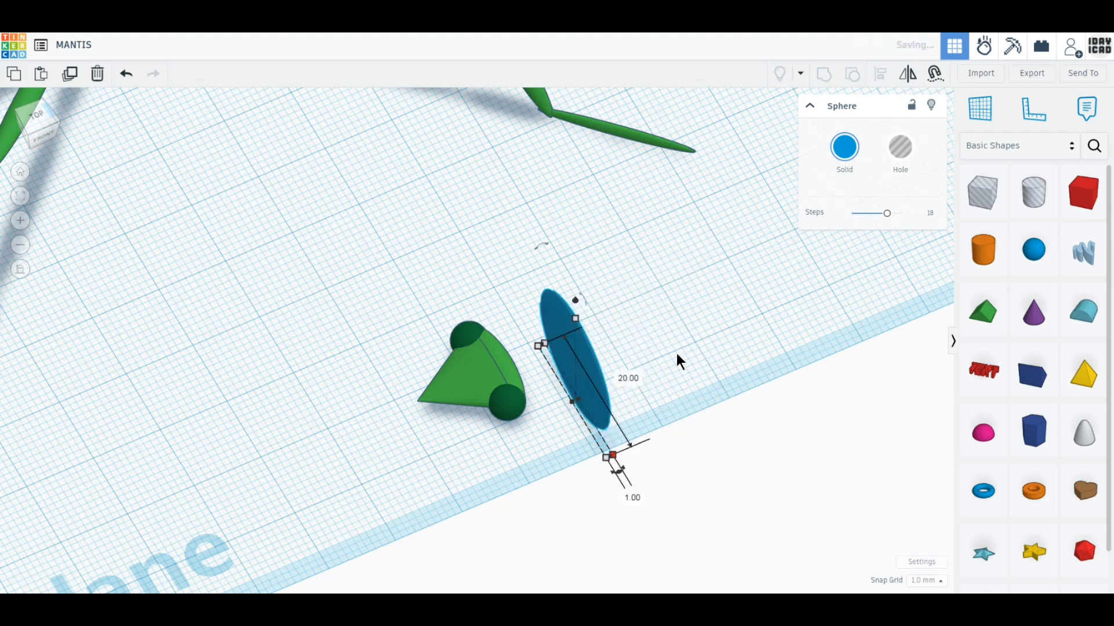
{"action": "key", "text": "Tab"}
{"action": "type", "text": "1"}
{"action": "key", "text": "Return"}
{"action": "left_click", "coordinate": [834, 155]}
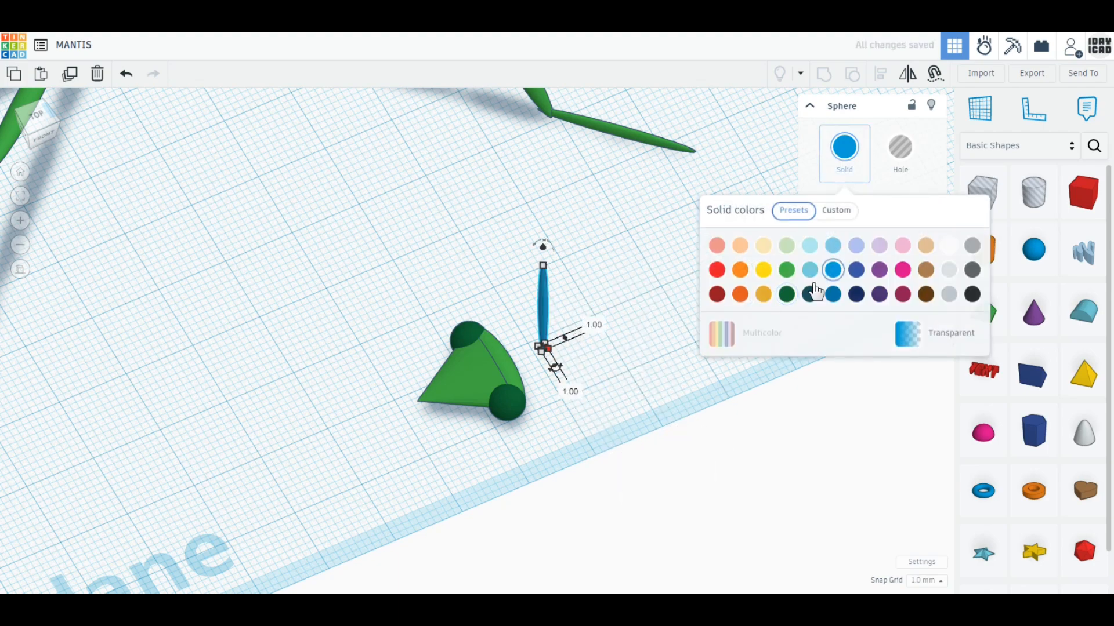
{"action": "left_click", "coordinate": [763, 294]}
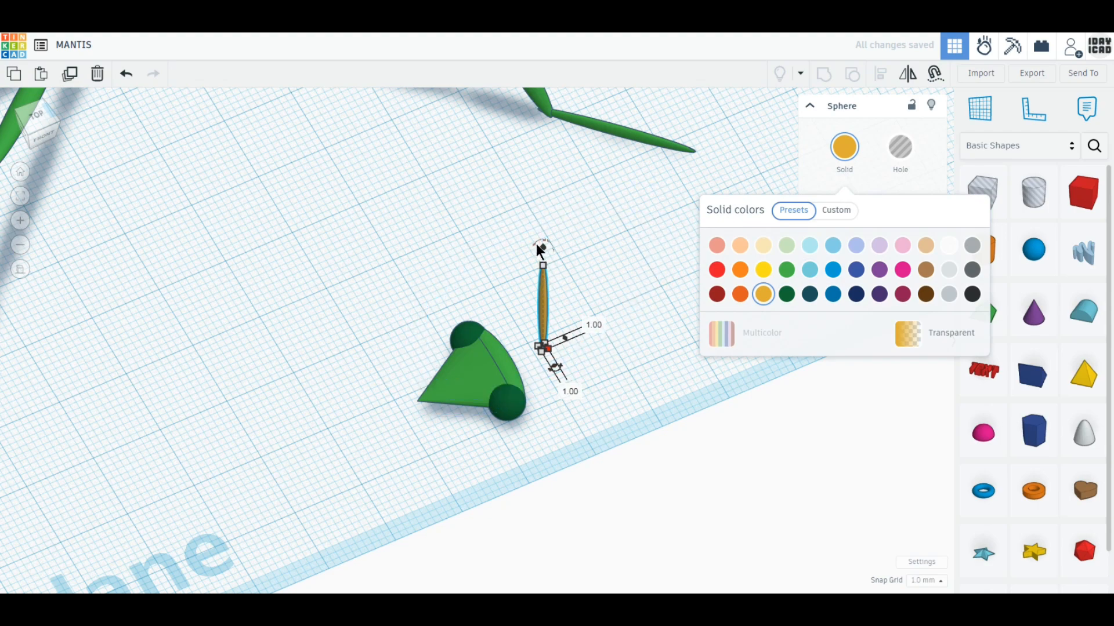
- Tilt and turn the antenna so it points forward and outward, and place its base on the head beside one eye
{"action": "mouse_move", "coordinate": [534, 243]}
{"action": "left_click_drag", "start_coordinate": [534, 242], "coordinate": [505, 299]}
{"action": "left_click_drag", "start_coordinate": [549, 359], "coordinate": [541, 359]}
{"action": "left_click_drag", "start_coordinate": [561, 318], "coordinate": [458, 338]}
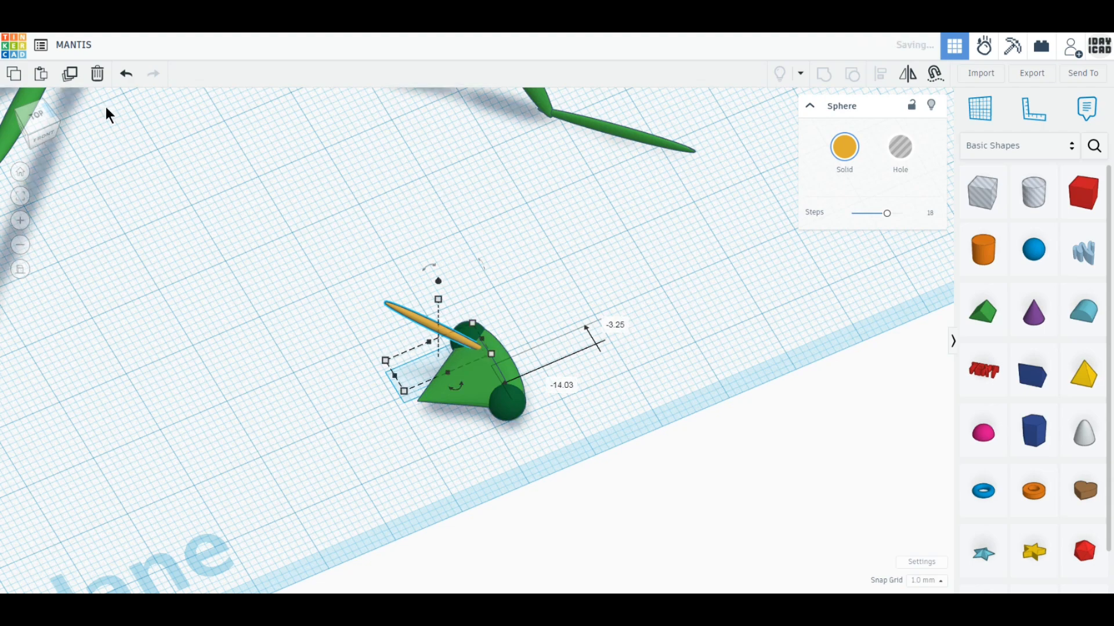
- Make a mirrored duplicate of the antenna and, viewed from above, move it 9.5 mm across to the opposite side of the head
{"action": "left_click", "coordinate": [73, 83]}
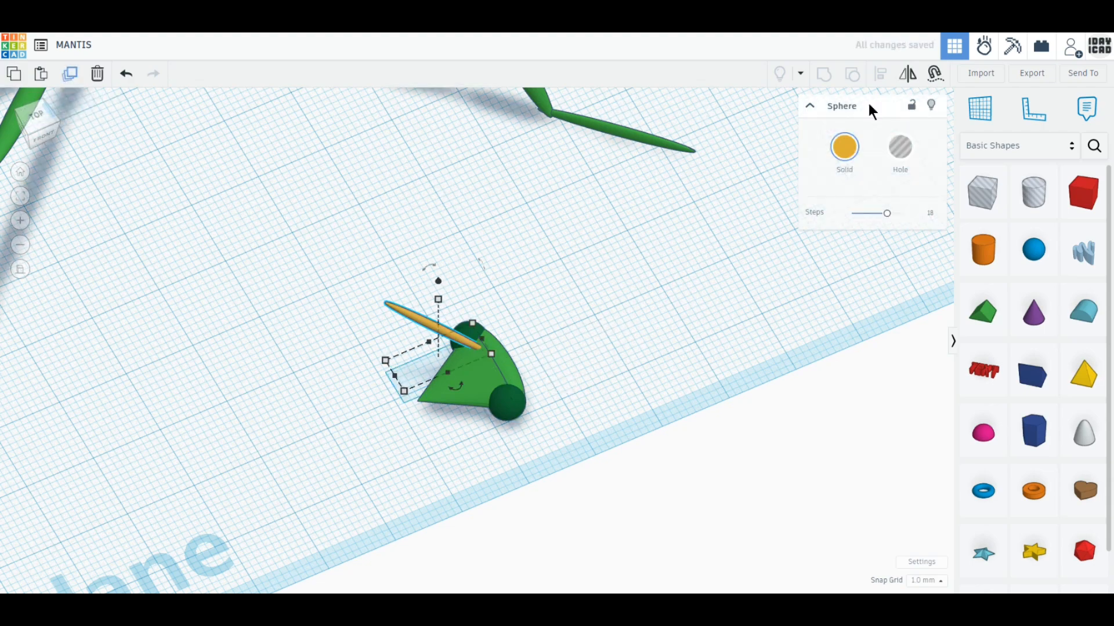
{"action": "left_click", "coordinate": [908, 74]}
{"action": "left_click", "coordinate": [381, 381]}
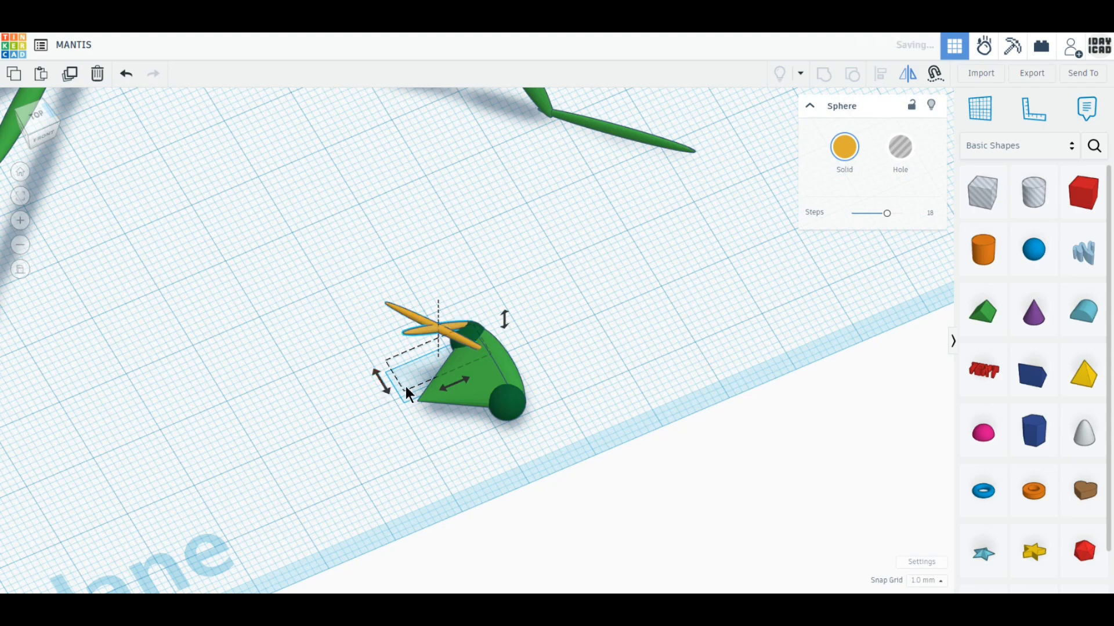
{"action": "left_click", "coordinate": [68, 108]}
{"action": "left_click", "coordinate": [38, 116]}
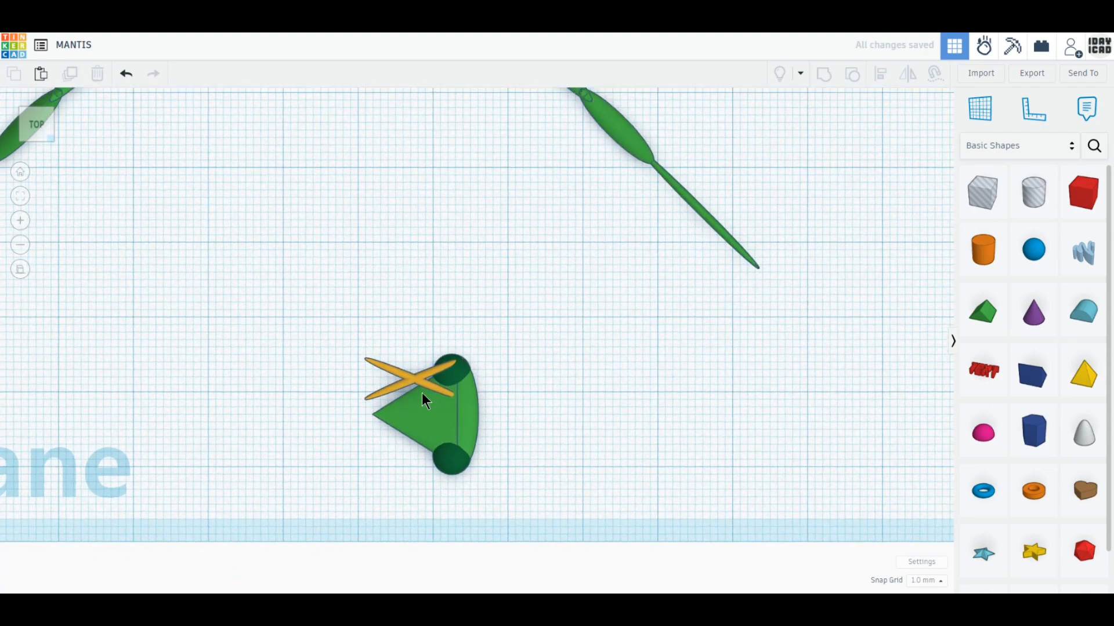
{"action": "left_click_drag", "start_coordinate": [432, 378], "coordinate": [427, 446]}
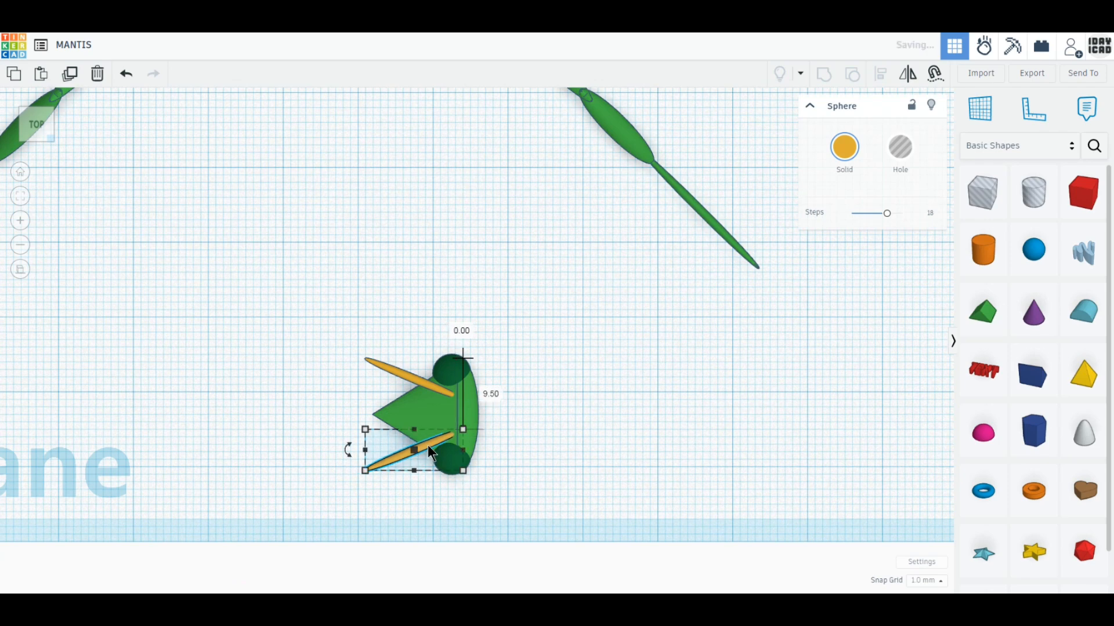
- Group the two antennae into one shape
{"action": "left_click", "coordinate": [410, 377], "text": "shift"}
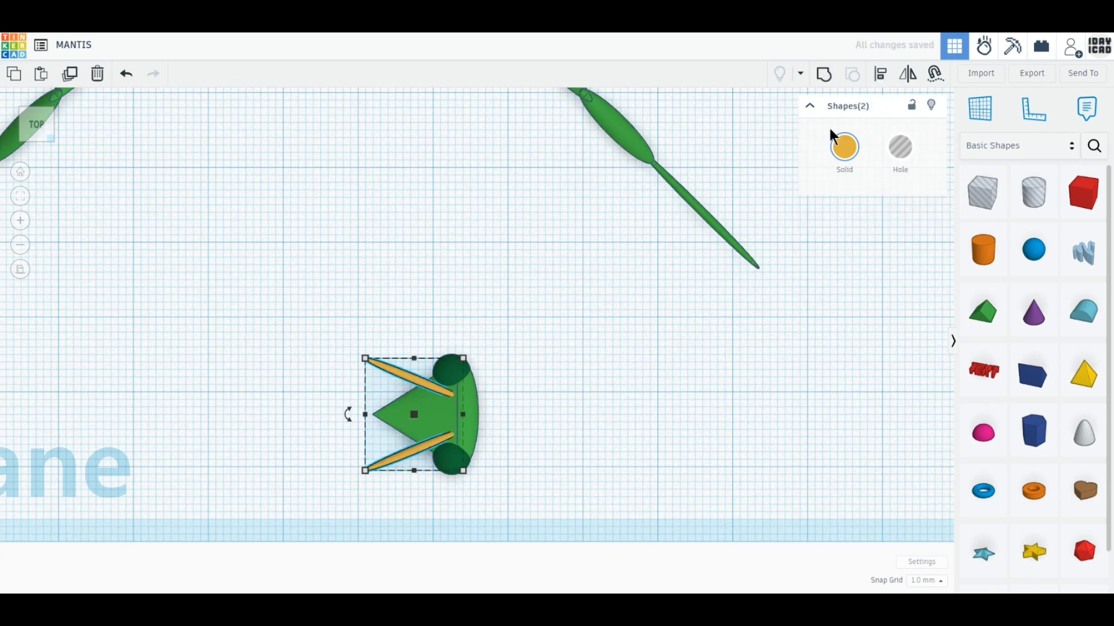
{"action": "left_click", "coordinate": [879, 80]}
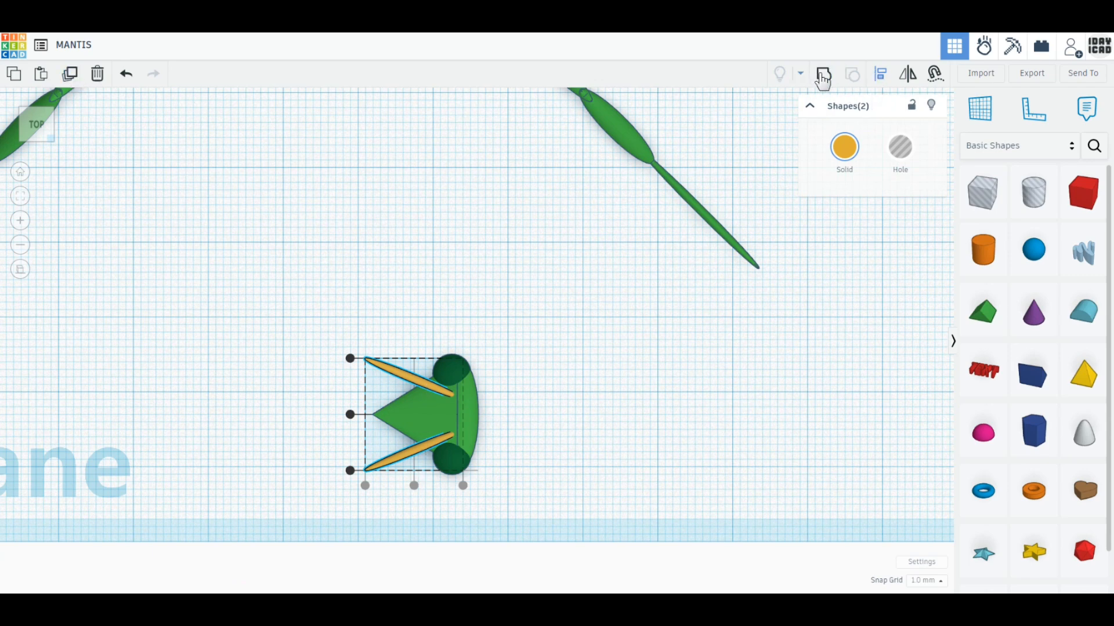
{"action": "left_click", "coordinate": [556, 432]}
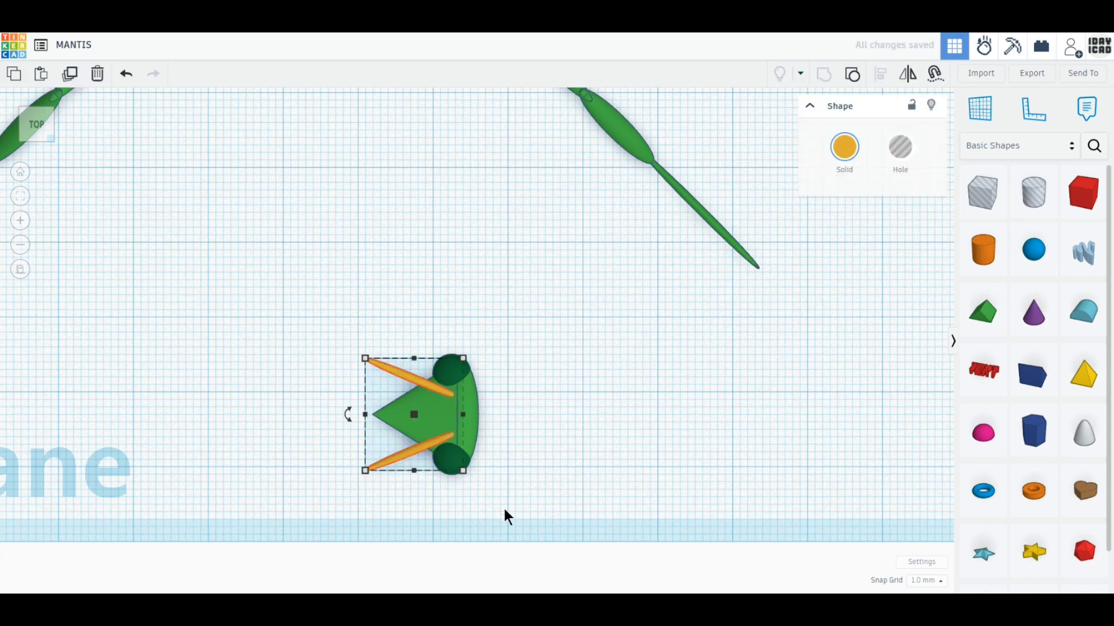
{"action": "left_click_drag", "start_coordinate": [503, 506], "coordinate": [359, 347]}
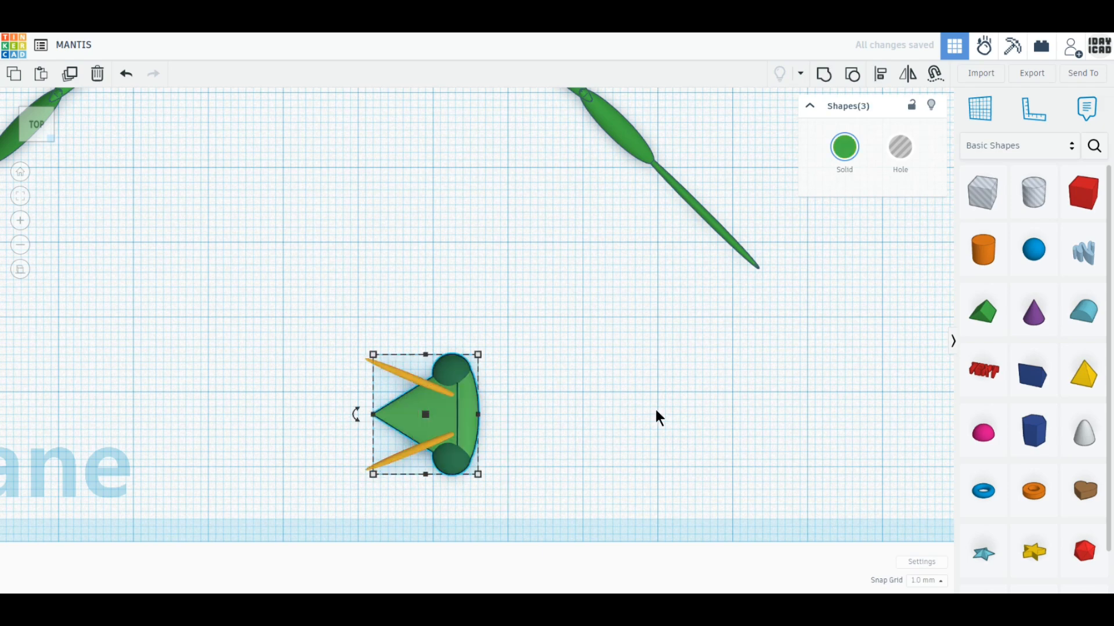
{"action": "left_click", "coordinate": [883, 79]}
{"action": "left_click", "coordinate": [357, 416]}
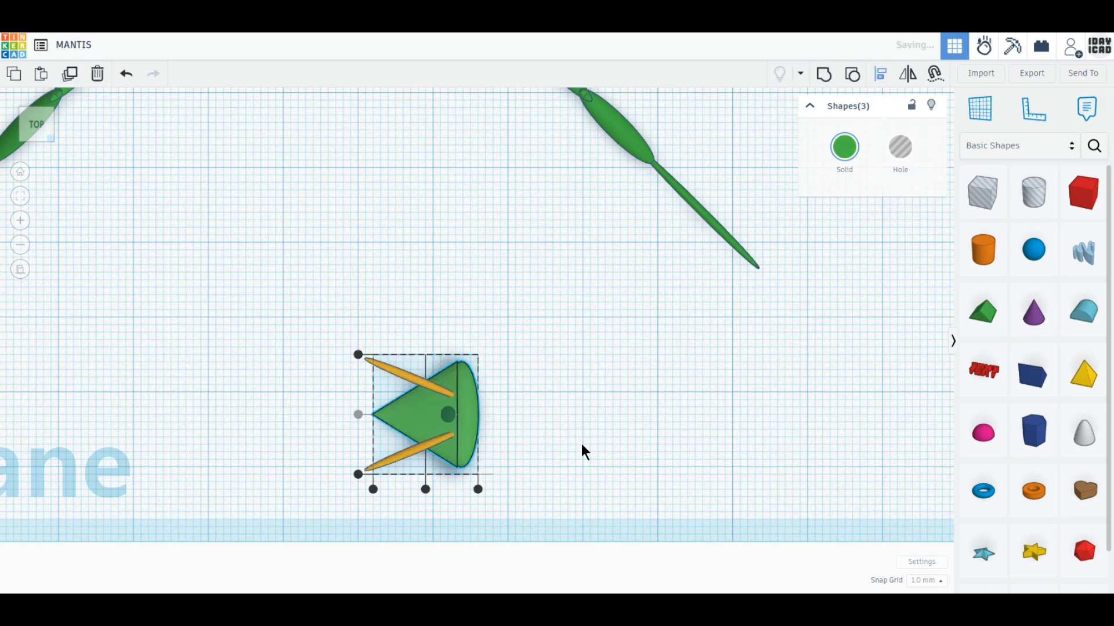
{"action": "left_click", "coordinate": [522, 521]}
{"action": "left_click", "coordinate": [126, 78]}
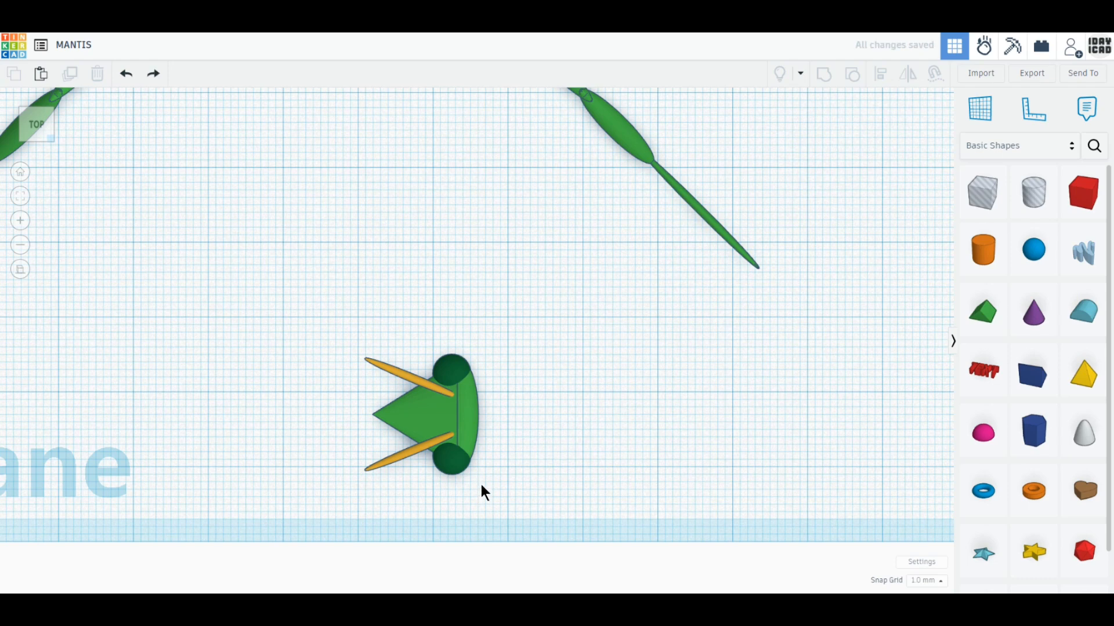
- Group the head with both eyes as a multicolour shape and centre it with the antennae group across the head's width
{"action": "left_click_drag", "start_coordinate": [534, 514], "coordinate": [464, 343]}
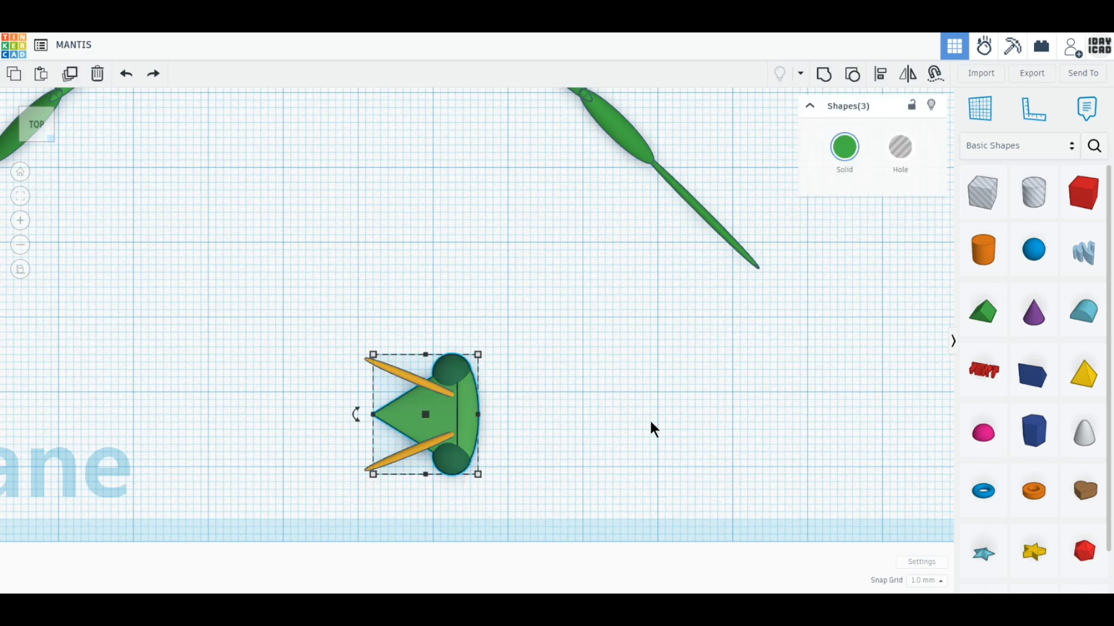
{"action": "left_click", "coordinate": [824, 76]}
{"action": "left_click", "coordinate": [850, 152]}
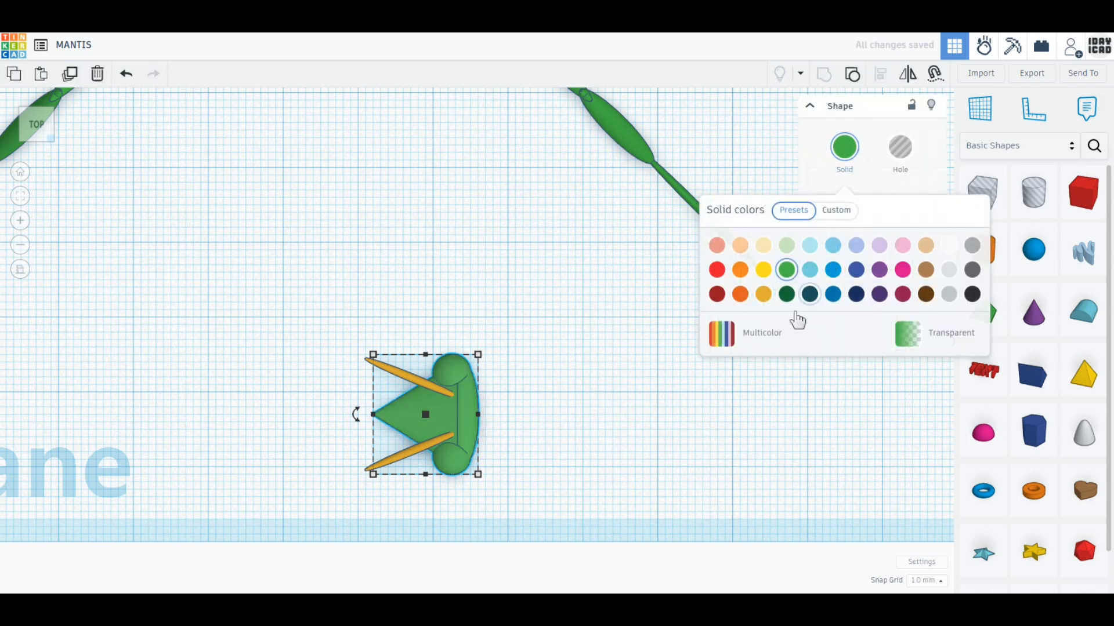
{"action": "left_click", "coordinate": [766, 340]}
{"action": "left_click", "coordinate": [521, 430]}
{"action": "left_click_drag", "start_coordinate": [388, 373], "coordinate": [507, 488]}
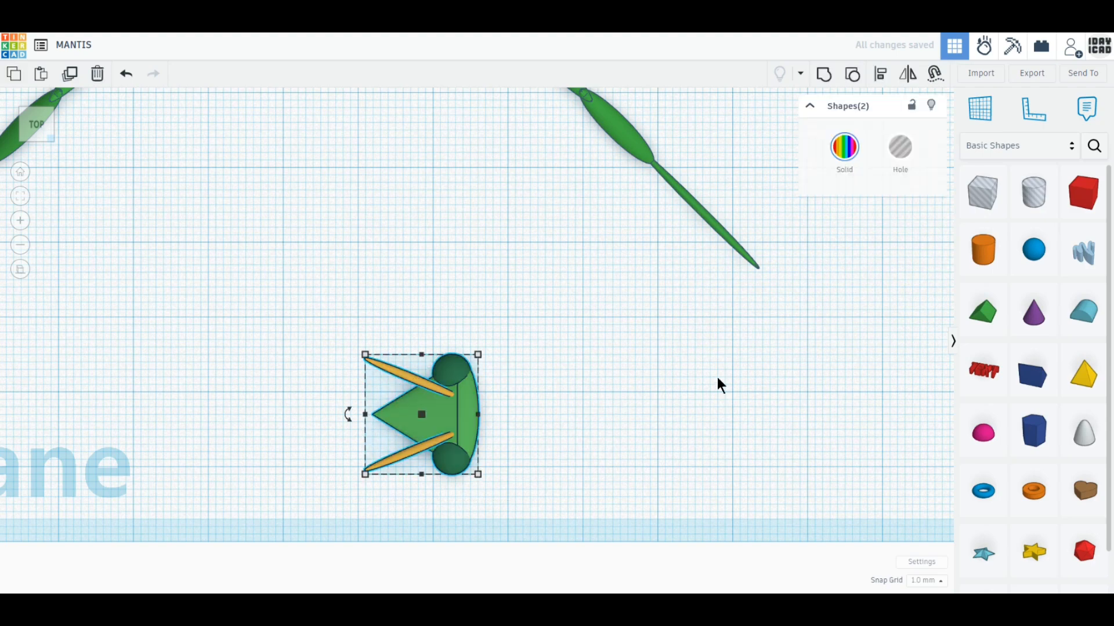
{"action": "left_click", "coordinate": [880, 77]}
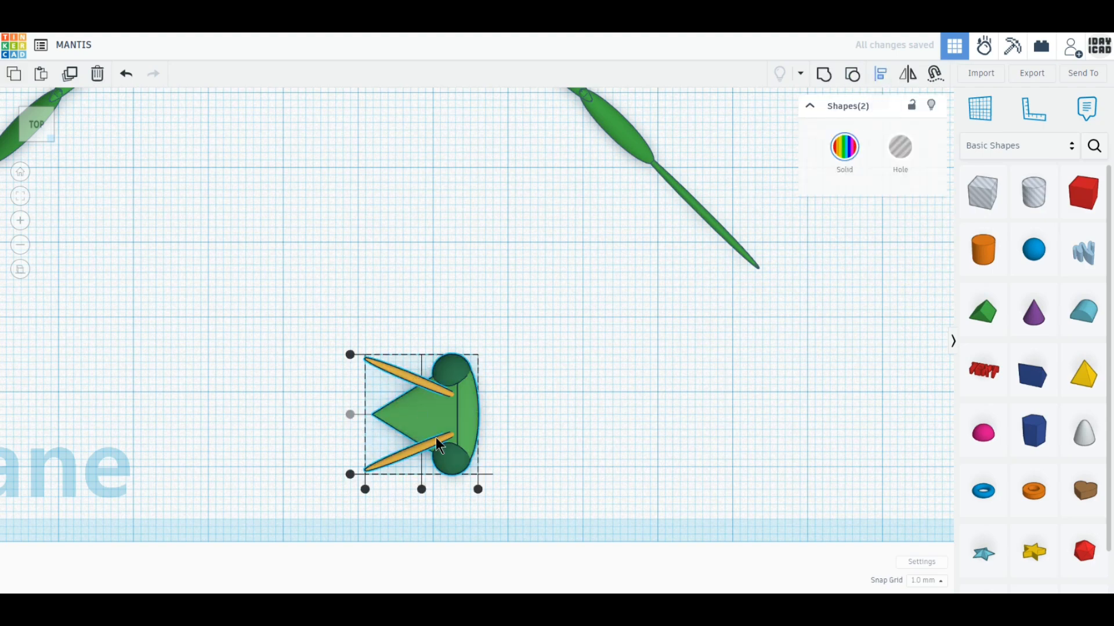
- Select the head and antennae together and raise them to 65 mm above the workplane
{"action": "left_click_drag", "start_coordinate": [530, 532], "coordinate": [335, 286]}
{"action": "scroll", "coordinate": [464, 450], "scroll_direction": "down", "scroll_amount": 2}
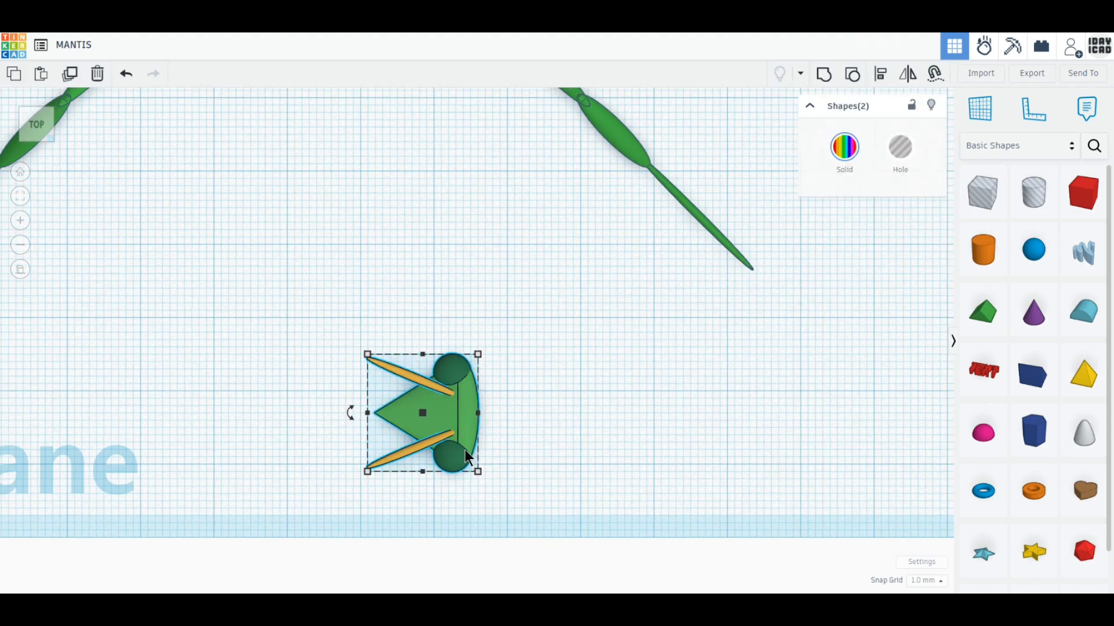
{"action": "right_click_drag", "start_coordinate": [410, 510], "coordinate": [521, 383]}
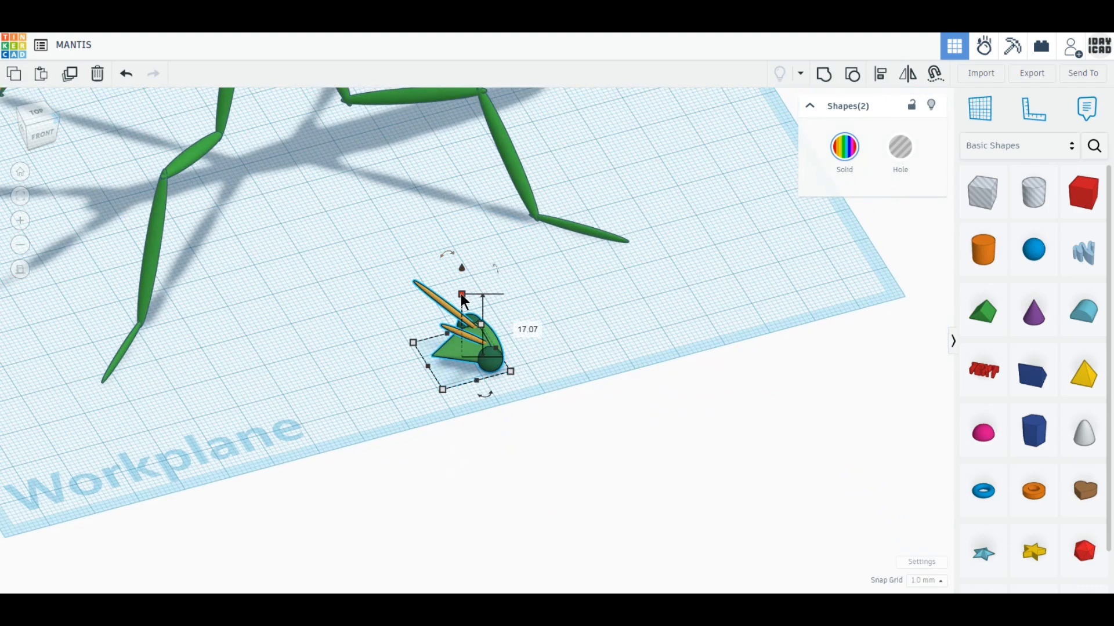
{"action": "left_click_drag", "start_coordinate": [462, 270], "coordinate": [456, 140]}
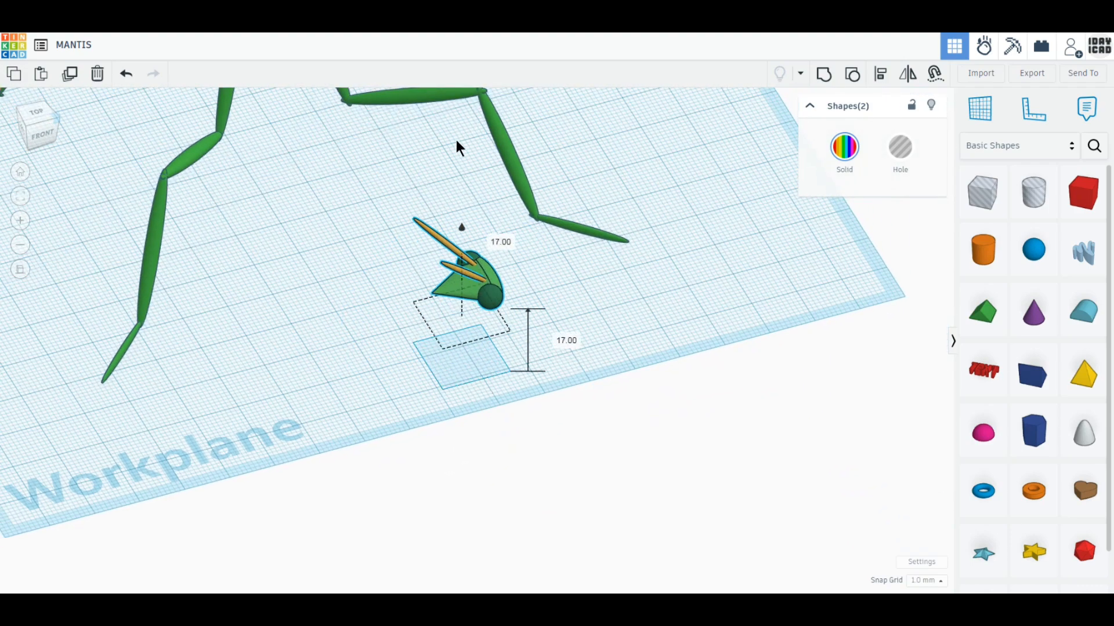
{"action": "left_click", "coordinate": [43, 133]}
{"action": "middle_click_drag", "start_coordinate": [106, 224], "coordinate": [285, 436]}
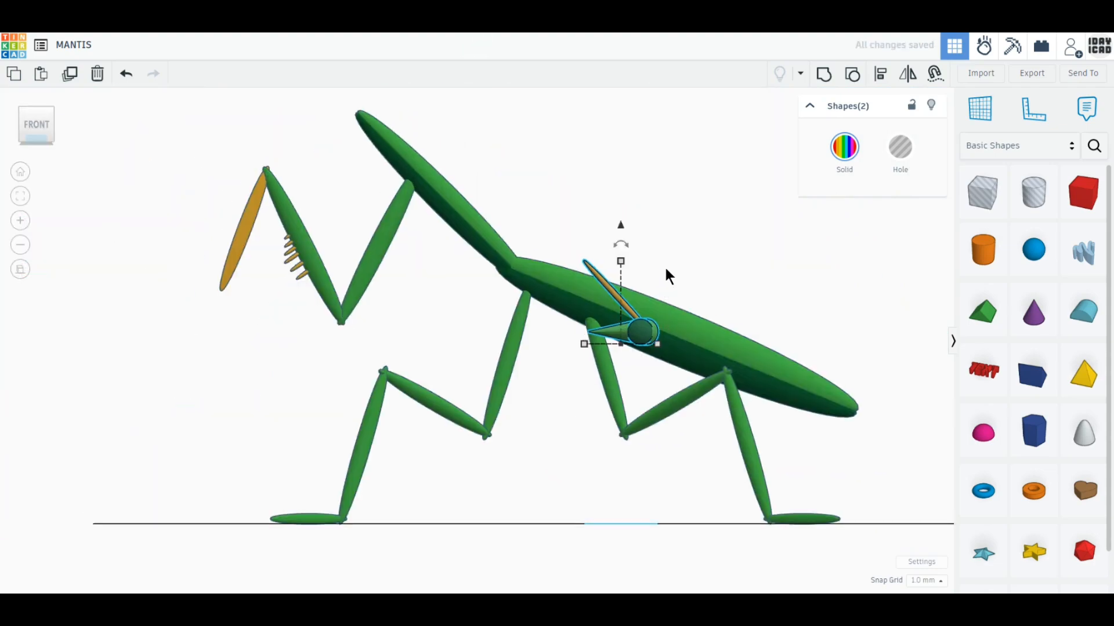
{"action": "left_click_drag", "start_coordinate": [620, 225], "coordinate": [632, 89]}
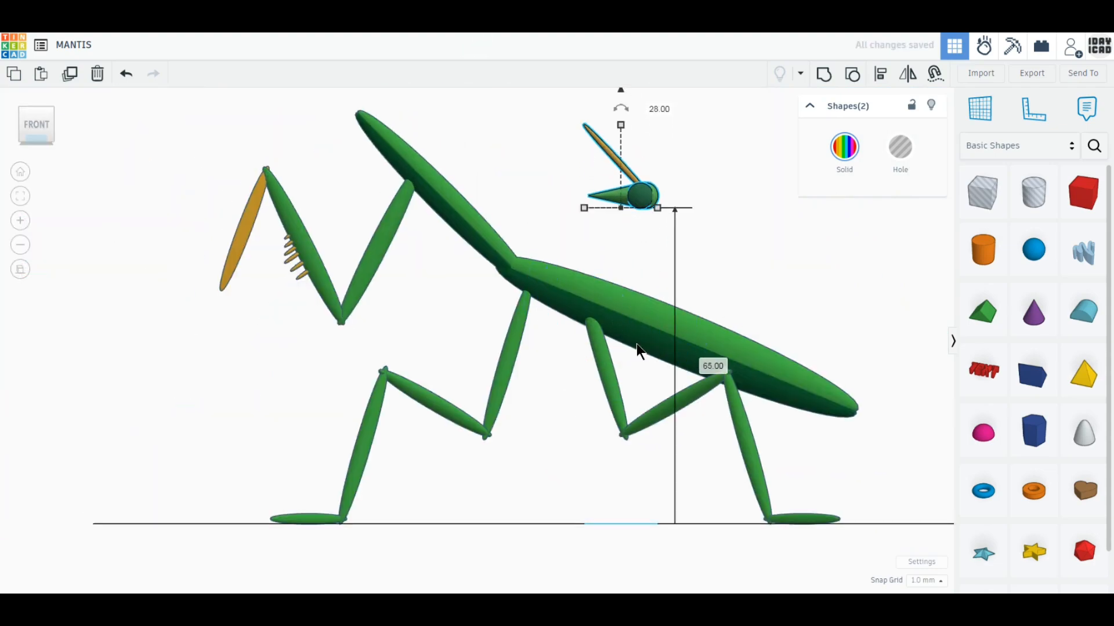
- In the front view, tilt the head and antennae so the snout points downward, and move them onto the upper end of the neck
{"action": "middle_click_drag", "start_coordinate": [636, 345], "coordinate": [775, 496]}
{"action": "left_click_drag", "start_coordinate": [777, 351], "coordinate": [506, 325]}
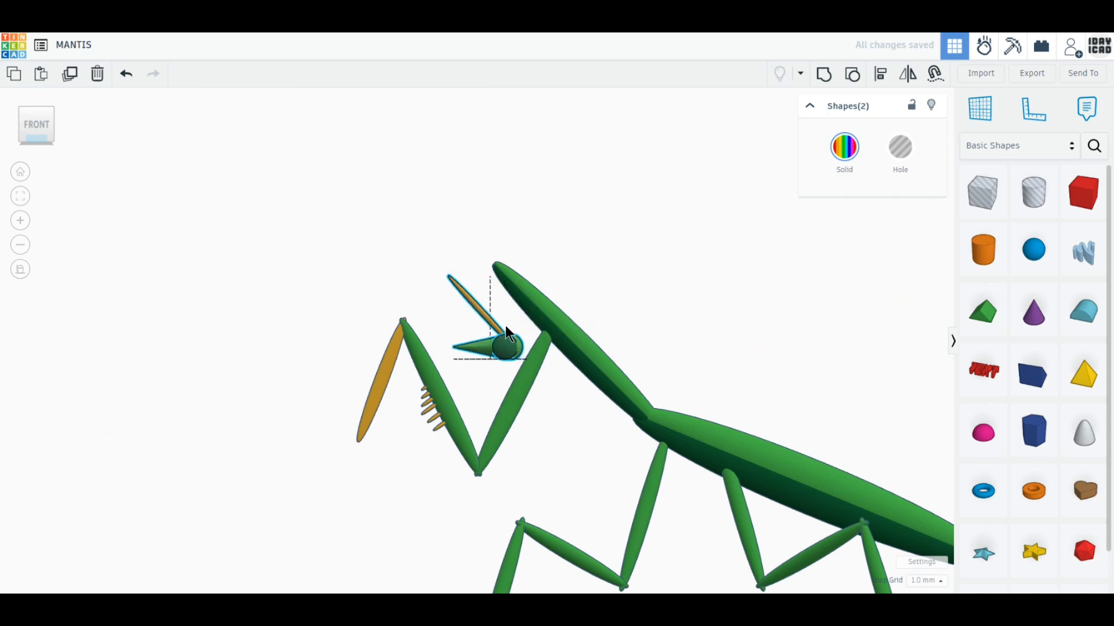
{"action": "left_click_drag", "start_coordinate": [472, 266], "coordinate": [486, 192]}
{"action": "left_click_drag", "start_coordinate": [519, 275], "coordinate": [490, 277]}
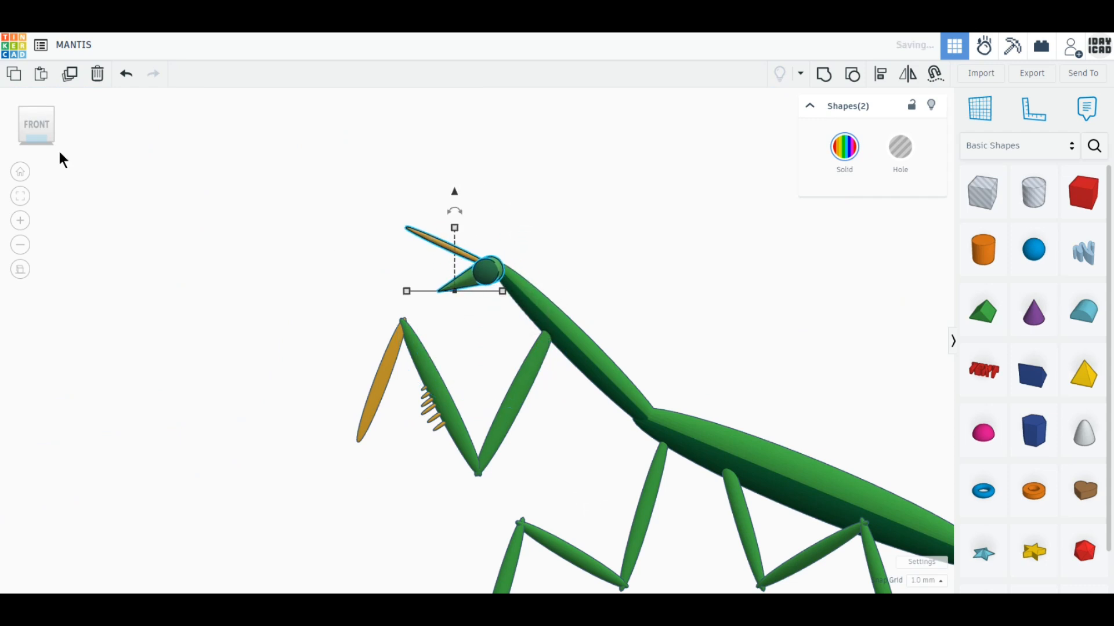
- Viewed from the mantis's face side, slide the head and antennae sideways until they are centred on the neck
{"action": "left_click", "coordinate": [19, 106]}
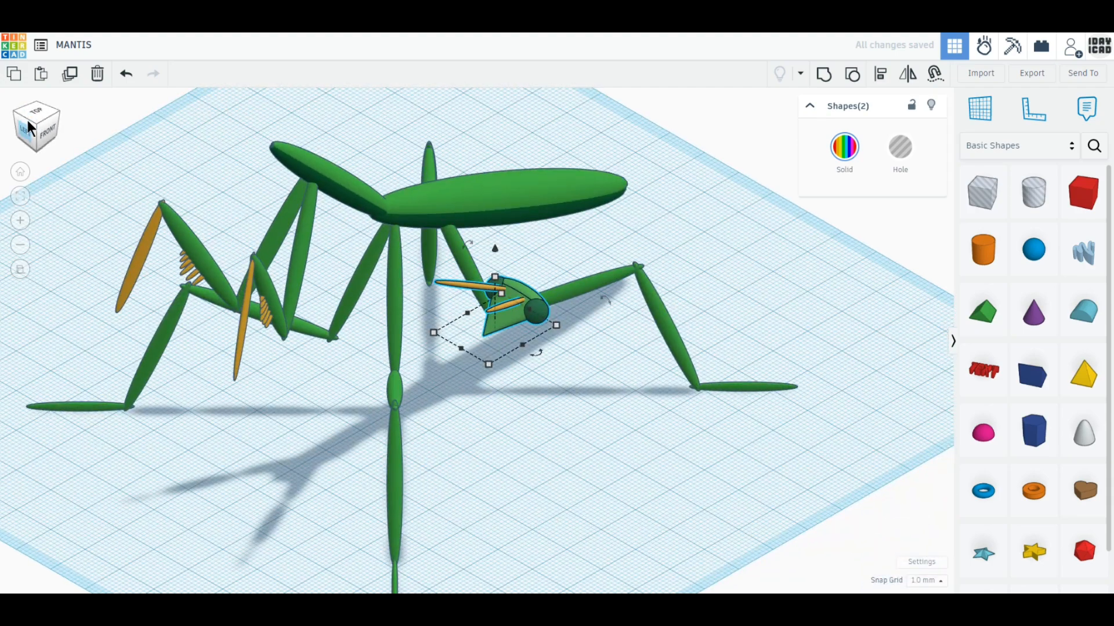
{"action": "left_click", "coordinate": [27, 120]}
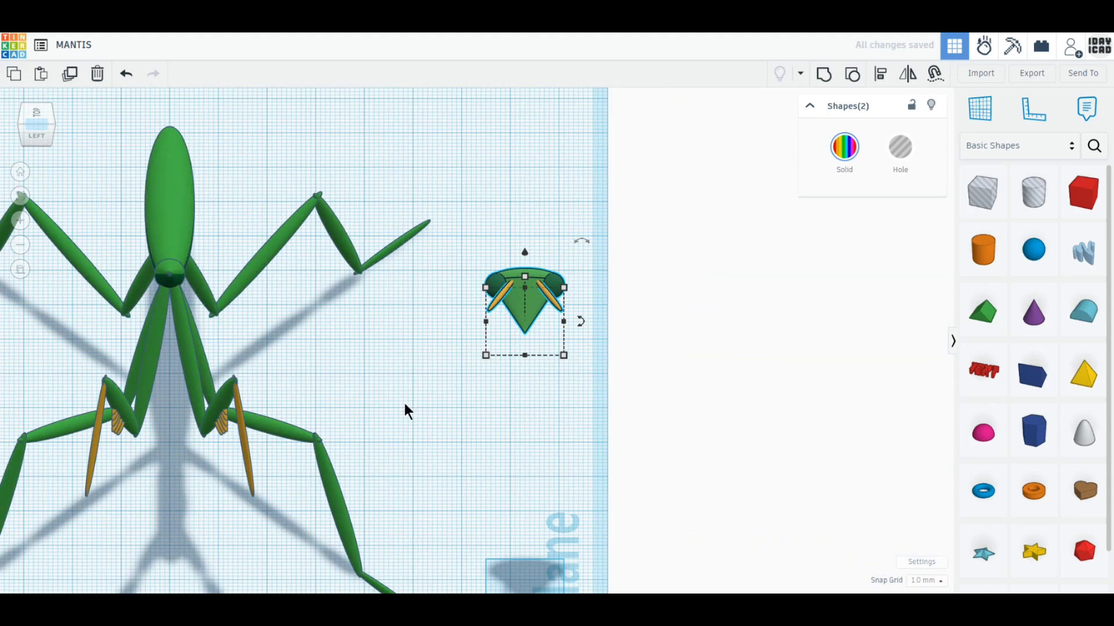
{"action": "middle_click_drag", "start_coordinate": [405, 406], "coordinate": [590, 359]}
{"action": "left_click_drag", "start_coordinate": [718, 262], "coordinate": [363, 262]}
{"action": "left_click", "coordinate": [641, 412]}
- Switch to perspective view and rotate the whole mantis by -67.5° about the vertical axis
{"action": "right_click_drag", "start_coordinate": [642, 412], "coordinate": [102, 294]}
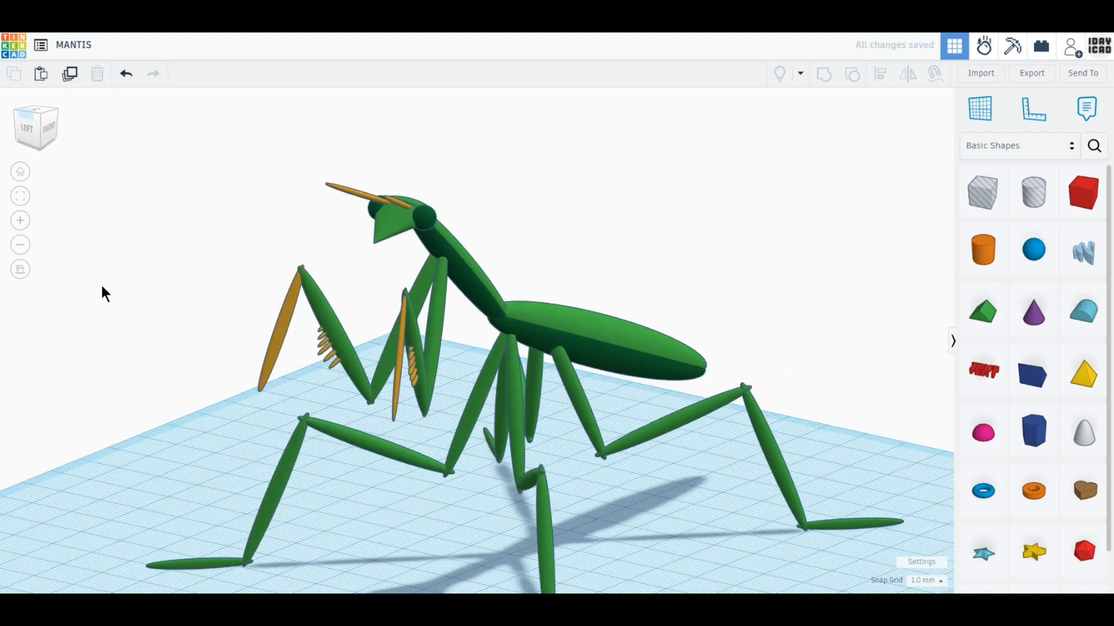
{"action": "left_click", "coordinate": [21, 273]}
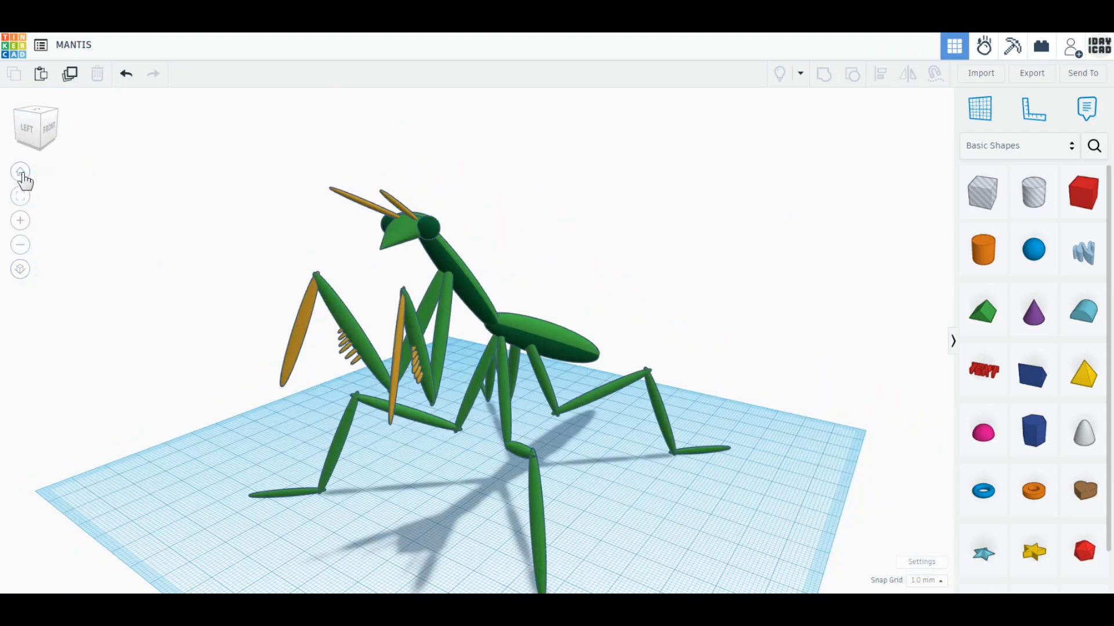
{"action": "left_click", "coordinate": [21, 172]}
{"action": "left_click_drag", "start_coordinate": [255, 167], "coordinate": [211, 133]}
{"action": "left_click_drag", "start_coordinate": [449, 491], "coordinate": [589, 410]}
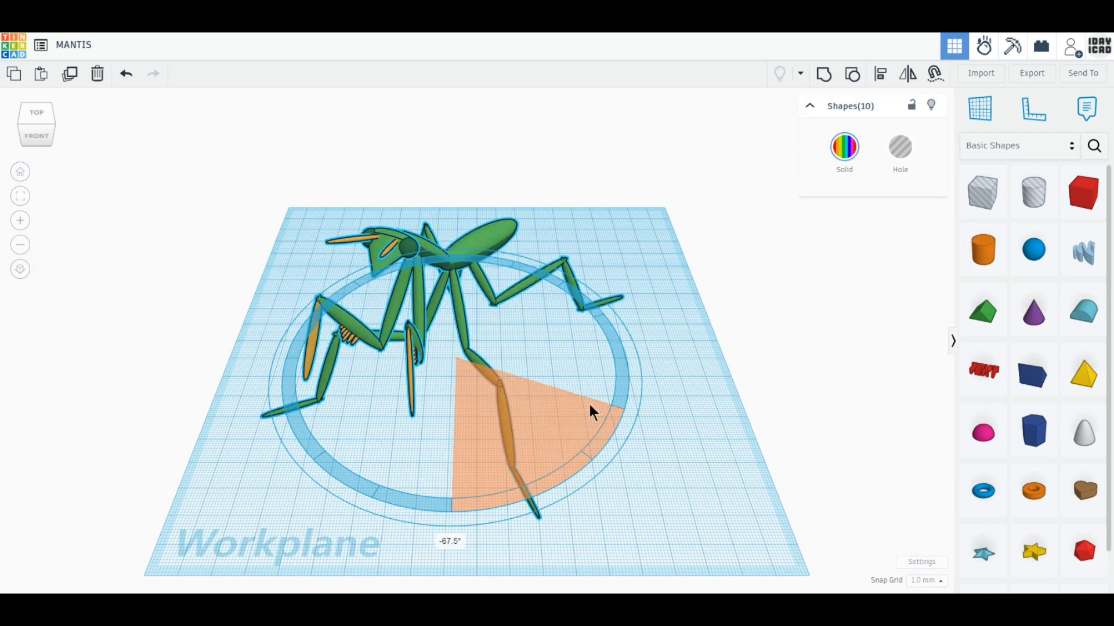
{"action": "left_click", "coordinate": [597, 482]}
- Select all parts of the mantis and rotate them by -45° on the workplane so the body is seen from the side
{"action": "right_click_drag", "start_coordinate": [597, 481], "coordinate": [580, 458]}
{"action": "left_click_drag", "start_coordinate": [659, 497], "coordinate": [235, 119]}
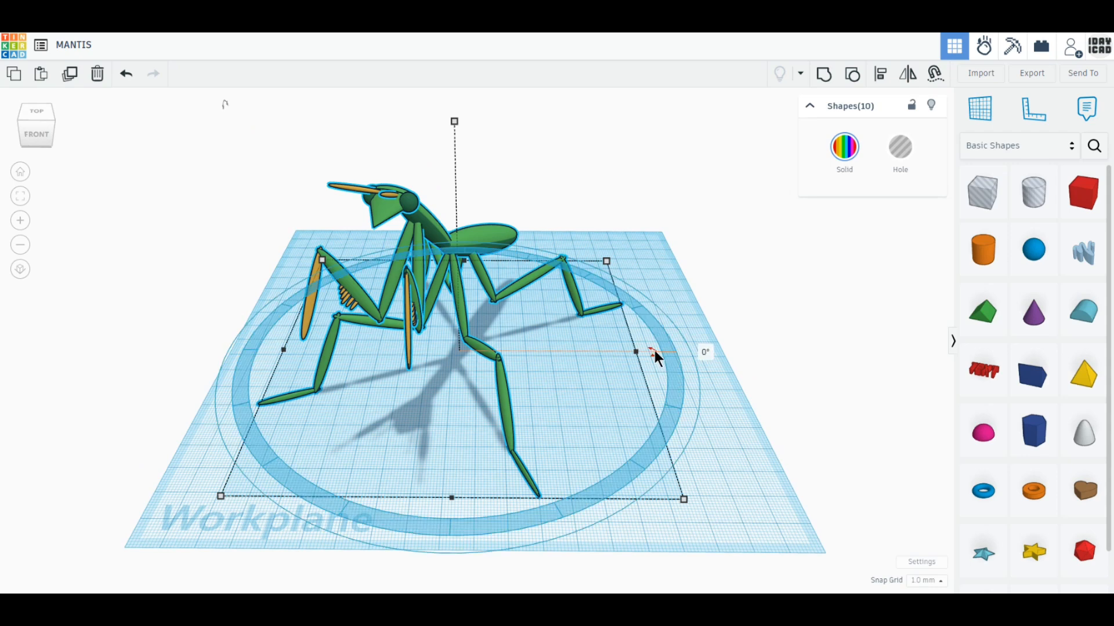
{"action": "left_click_drag", "start_coordinate": [653, 352], "coordinate": [535, 322]}
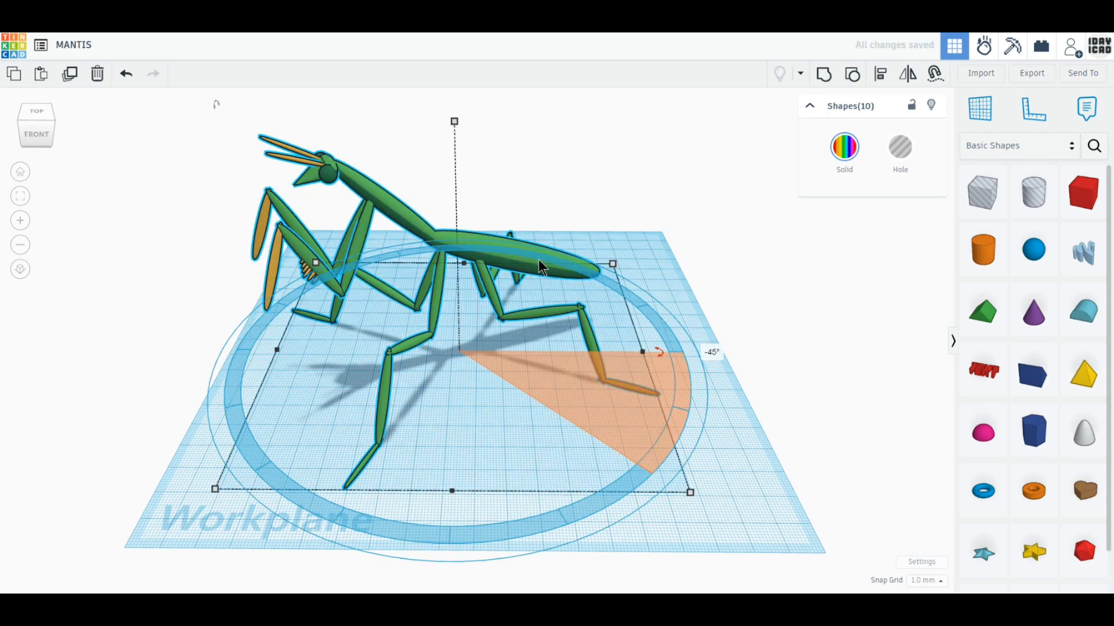
{"action": "mouse_move", "coordinate": [540, 266]}
{"action": "left_mouse_down"}
{"action": "mouse_move", "coordinate": [577, 260]}
{"action": "mouse_move", "coordinate": [542, 262]}
{"action": "left_mouse_up"}
{"action": "left_click", "coordinate": [599, 347]}
- Rotate the whole mantis on the workplane so that its head faces diagonally towards the front edge
{"action": "scroll", "coordinate": [477, 293], "scroll_direction": "up", "scroll_amount": 1}
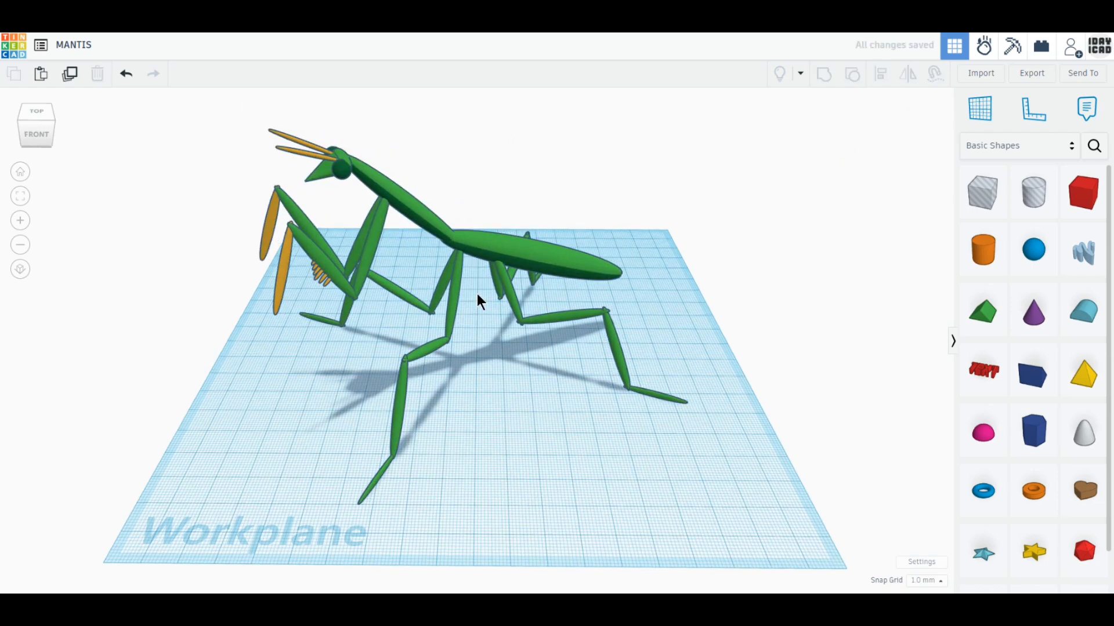
{"action": "scroll", "coordinate": [476, 293], "scroll_direction": "up", "scroll_amount": 1}
{"action": "scroll", "coordinate": [475, 319], "scroll_direction": "up", "scroll_amount": 1}
{"action": "middle_click_drag", "start_coordinate": [475, 319], "coordinate": [476, 336]}
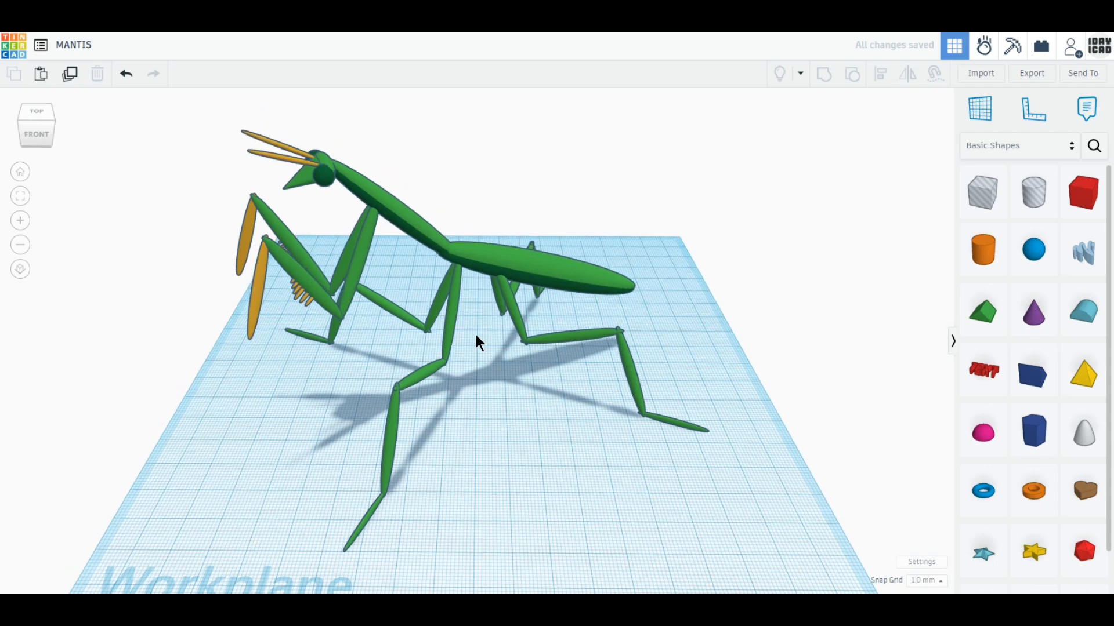
{"action": "left_click_drag", "start_coordinate": [728, 545], "coordinate": [173, 126]}
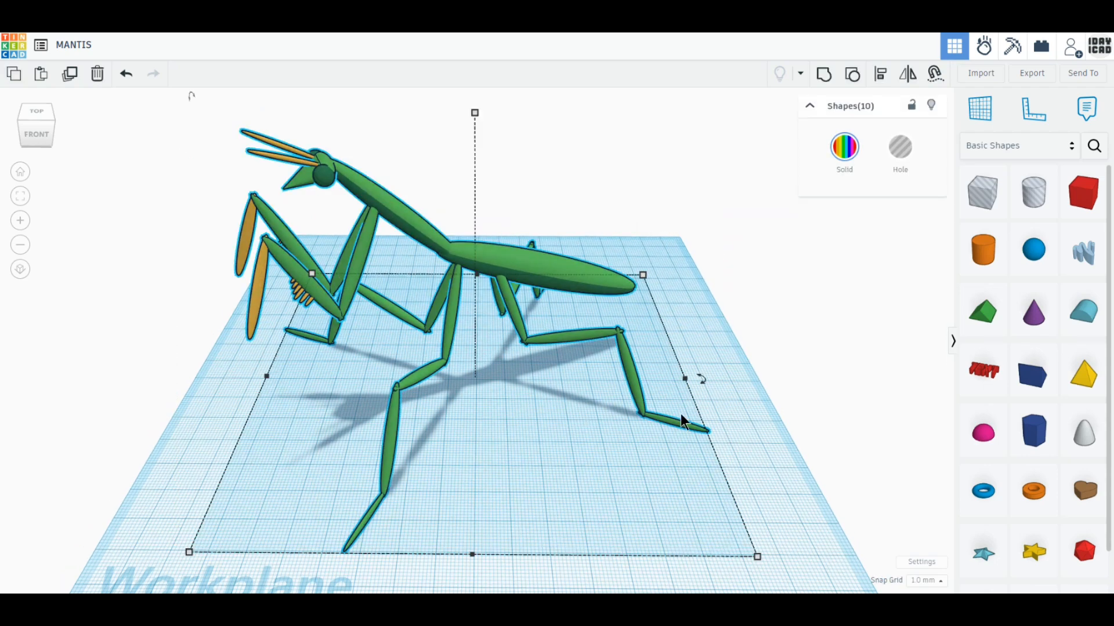
{"action": "left_click_drag", "start_coordinate": [703, 380], "coordinate": [629, 299]}
{"action": "left_click", "coordinate": [499, 437]}
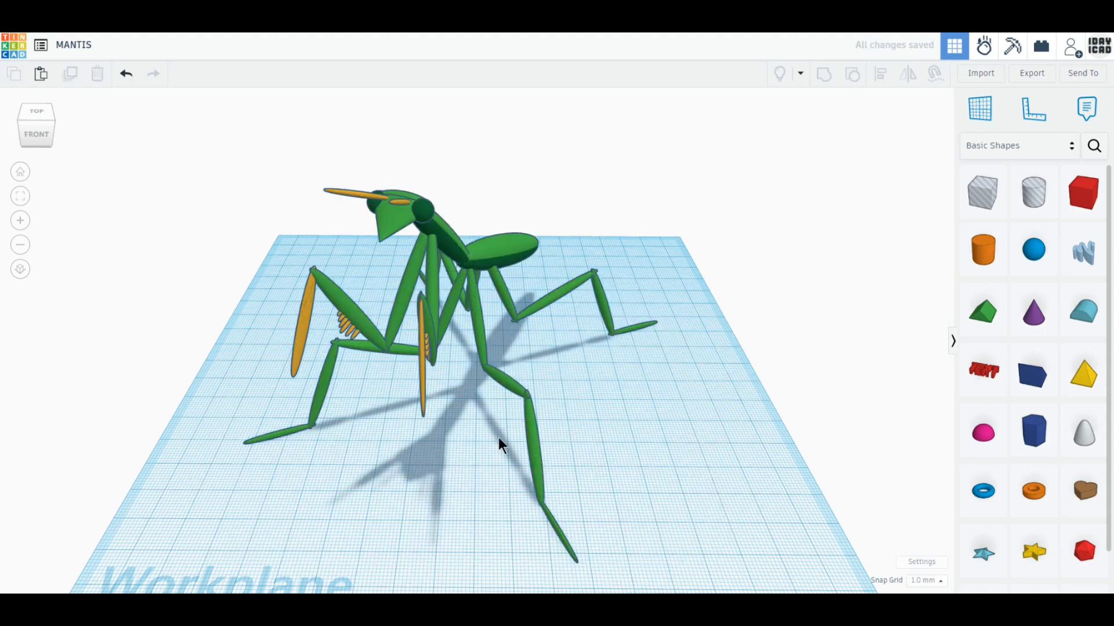
- Examine the finished mantis from a low front angle, both close up and as a whole
{"action": "right_click_drag", "start_coordinate": [498, 437], "coordinate": [497, 426]}
{"action": "scroll", "coordinate": [496, 423], "scroll_direction": "up", "scroll_amount": 2}
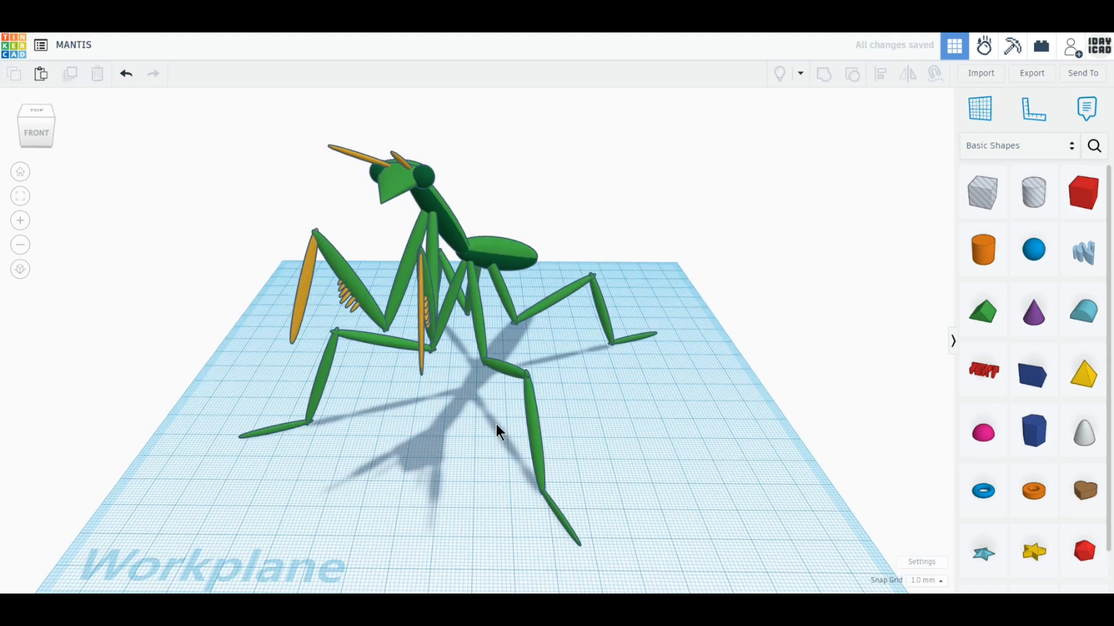
{"action": "middle_click_drag", "start_coordinate": [496, 424], "coordinate": [496, 433]}
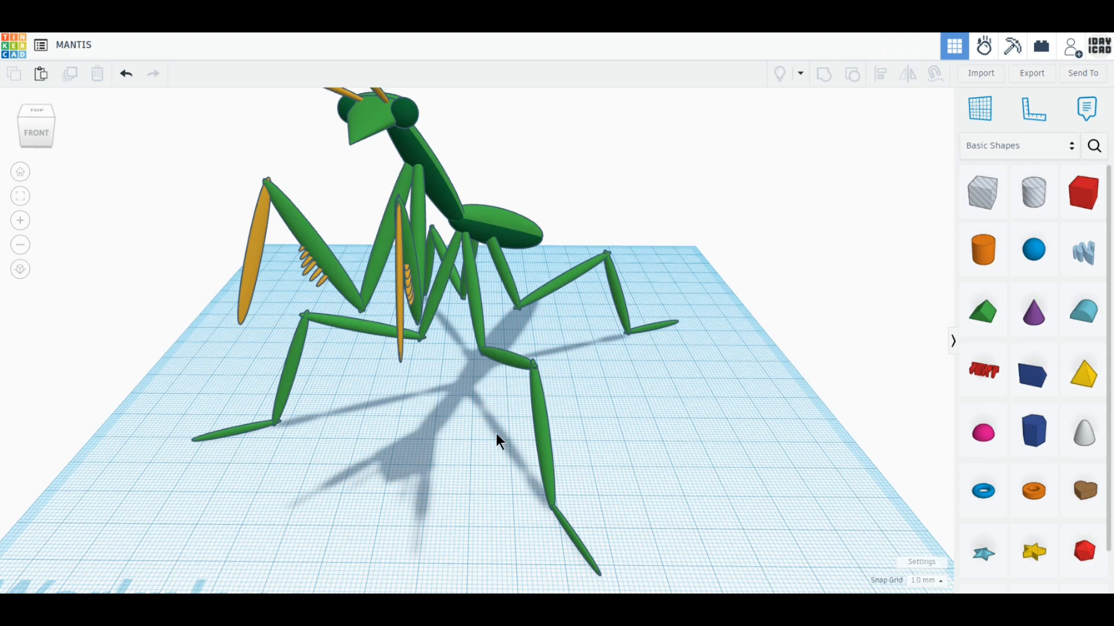
{"action": "scroll", "coordinate": [495, 434], "scroll_direction": "down", "scroll_amount": 1}
{"action": "right_click_drag", "start_coordinate": [495, 433], "coordinate": [552, 474]}
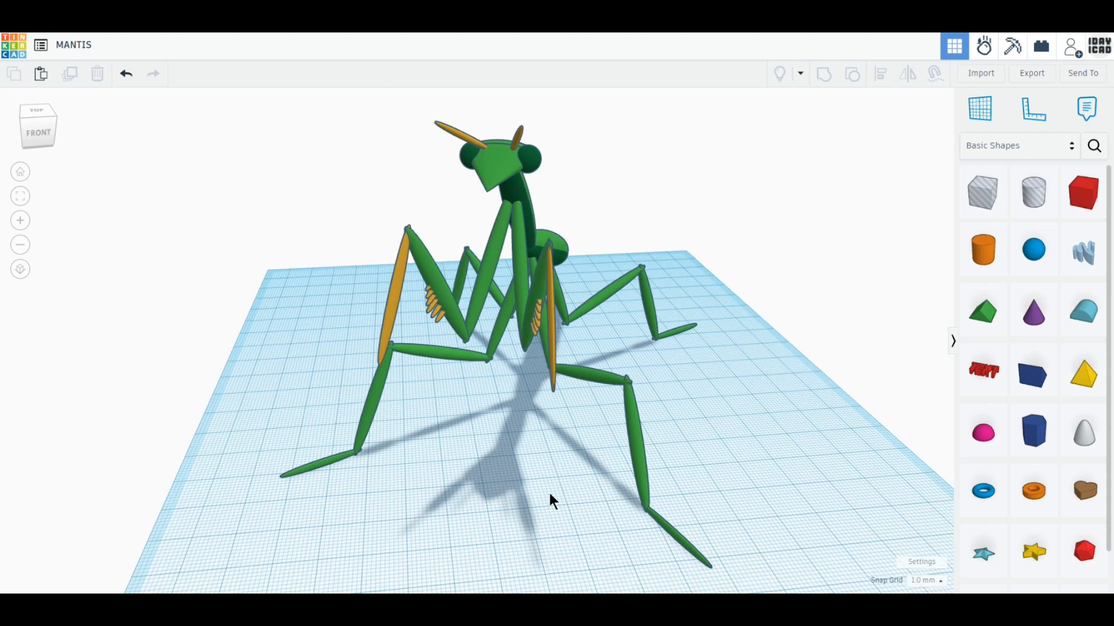